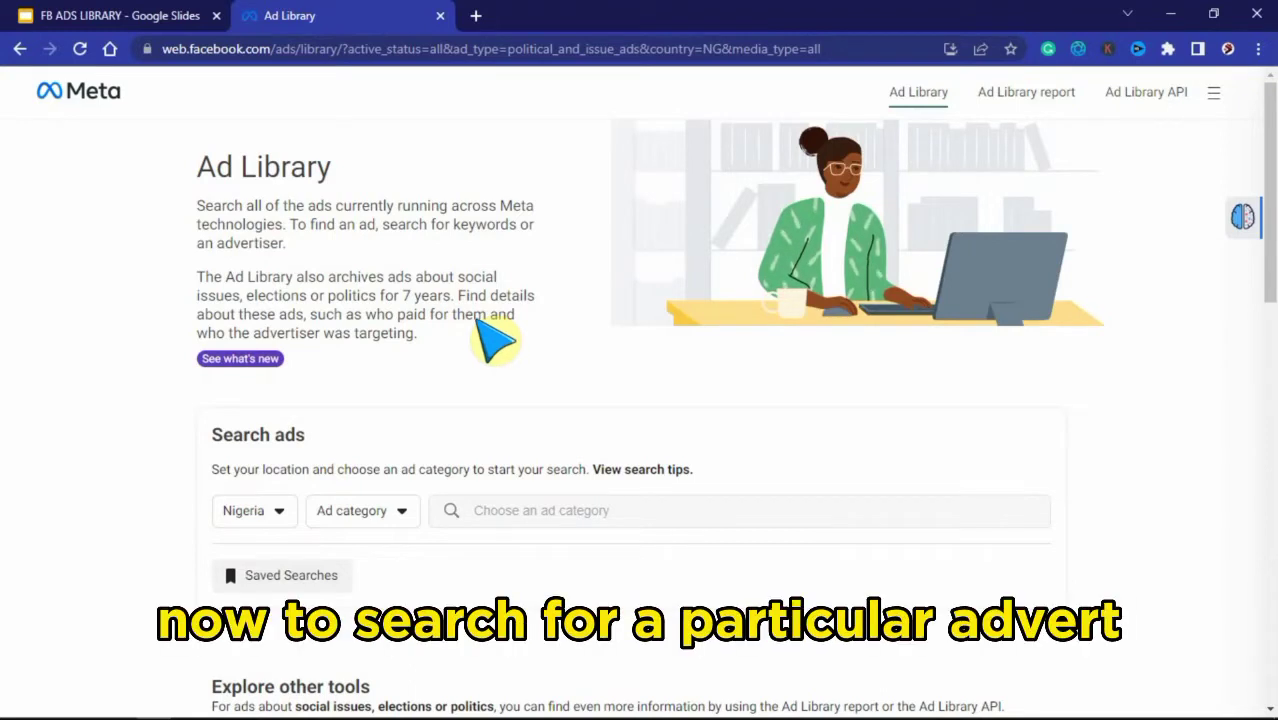
Step: Open the search tips for the ad search, read the guidance on exact phrases and word order, and close them
scroll(492, 342, "down", 3)
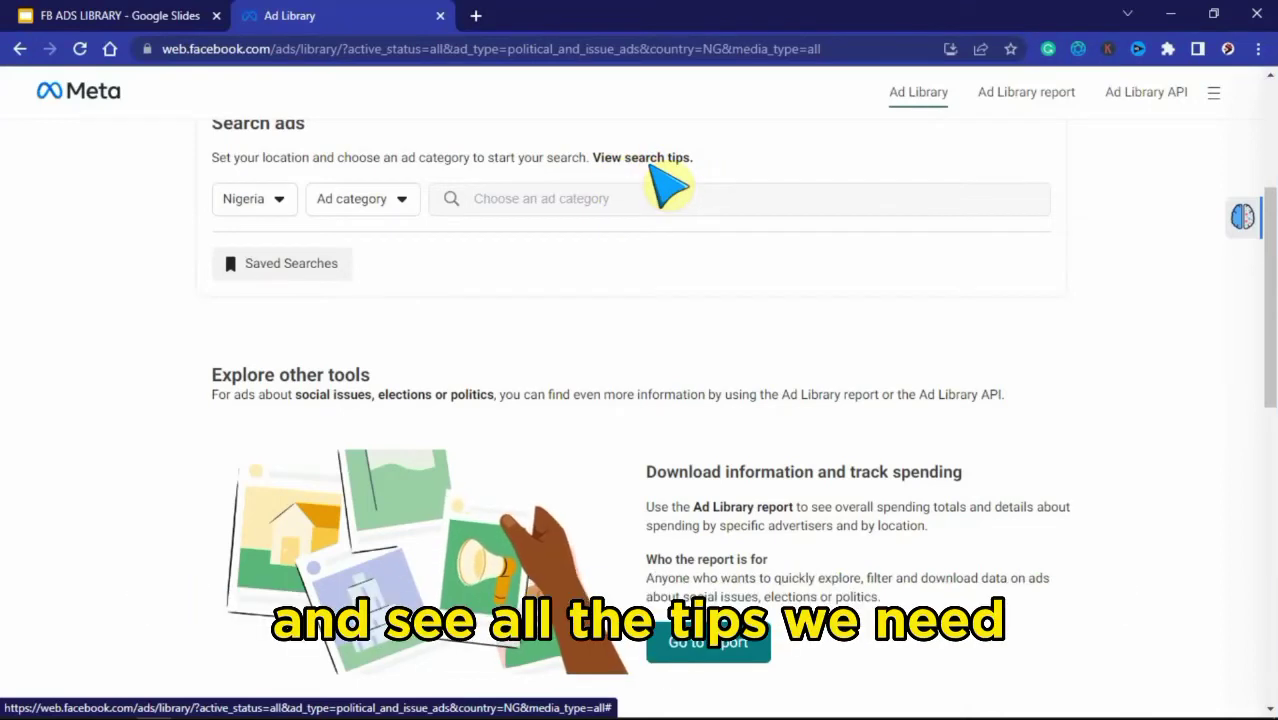
left_click(655, 162)
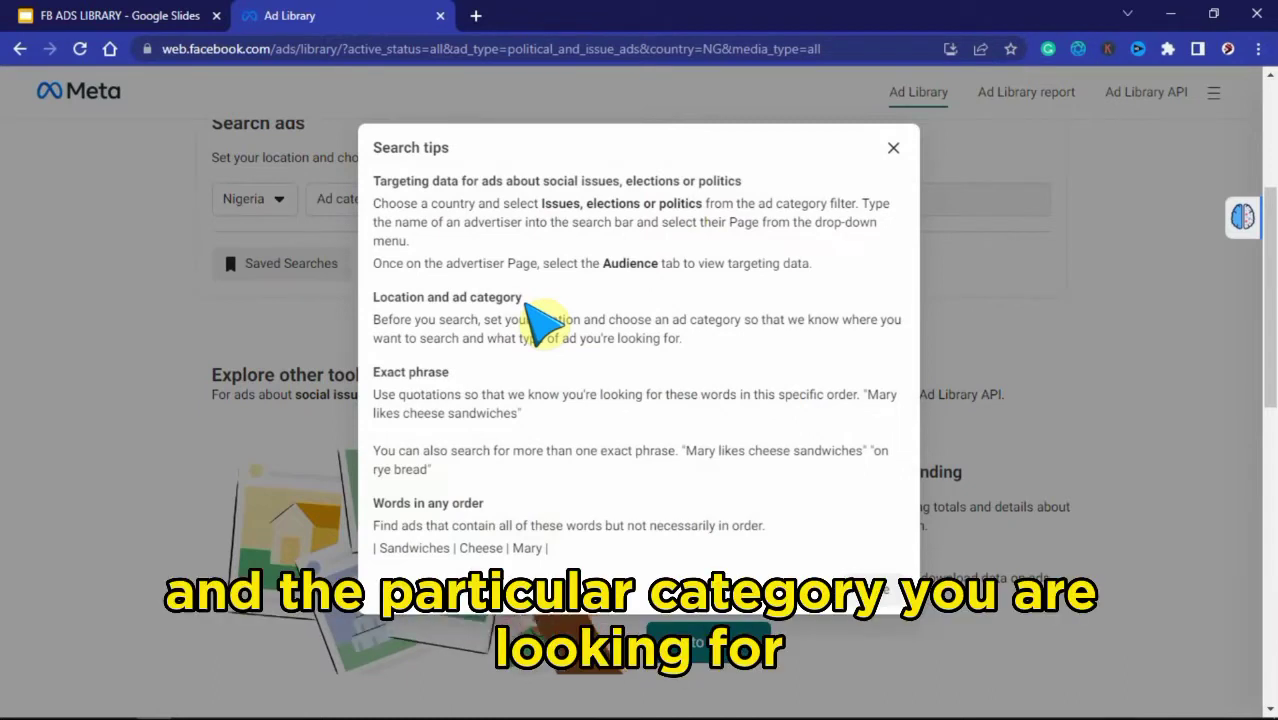
left_click(686, 366)
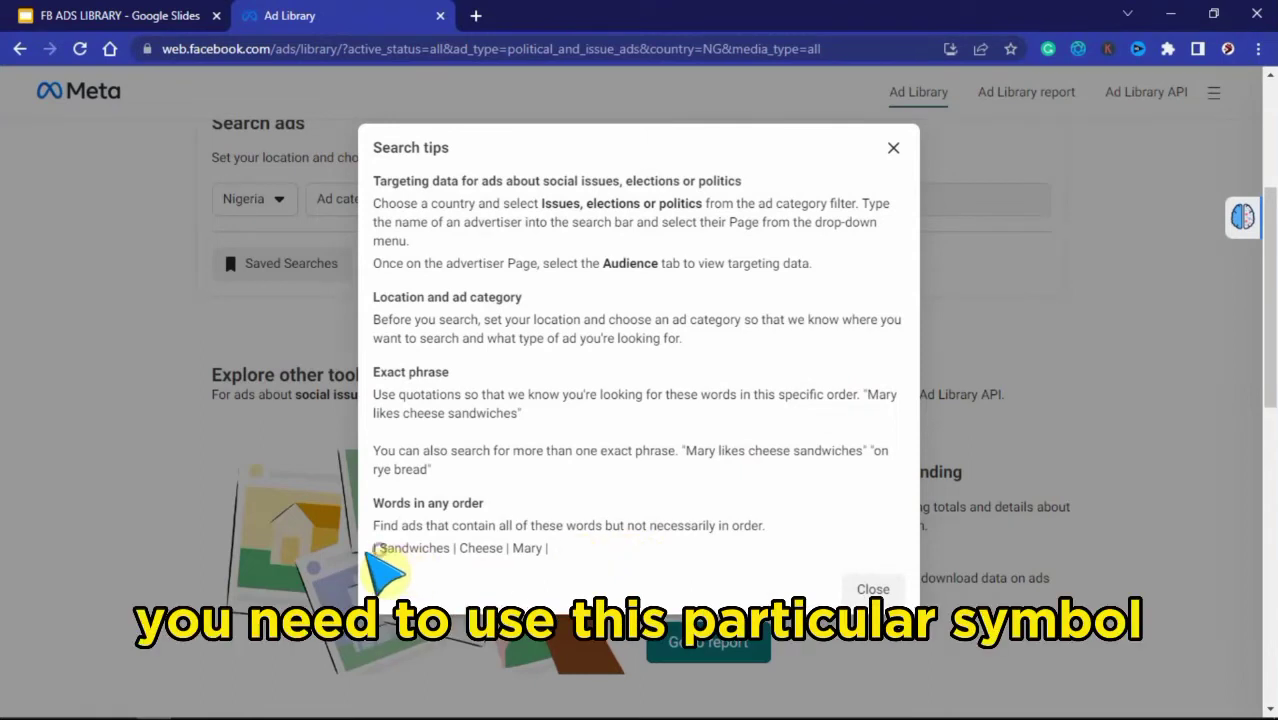
left_click_drag(371, 551, 383, 552)
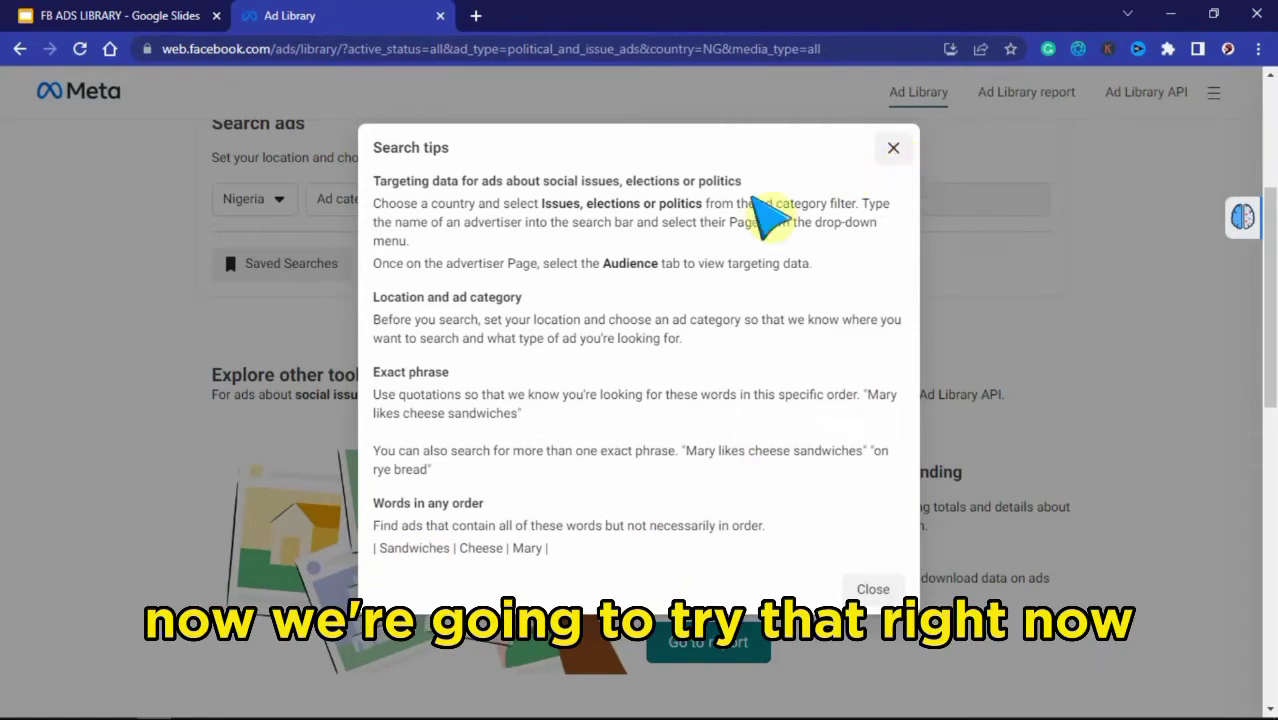
left_click(964, 234)
scroll(845, 220, "down", 3)
scroll(845, 230, "up", 5)
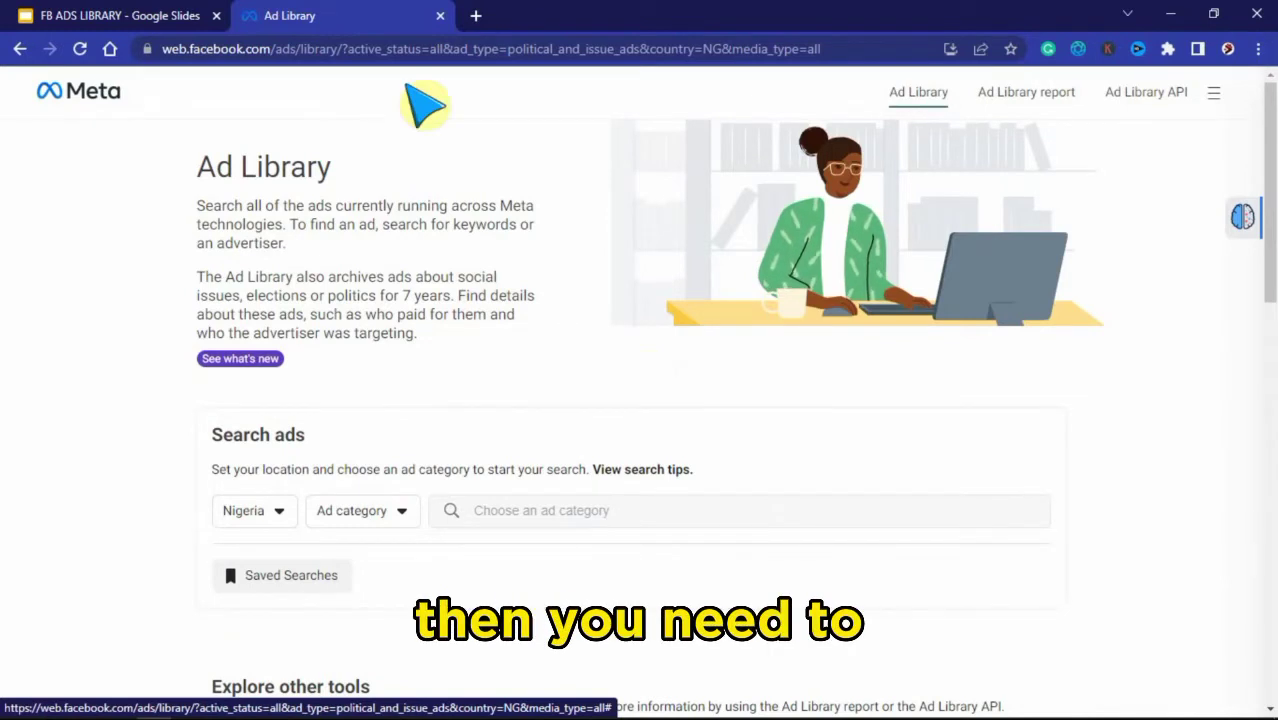
Step: Look through the list of countries available as the ad search location
scroll(465, 357, "down", 2)
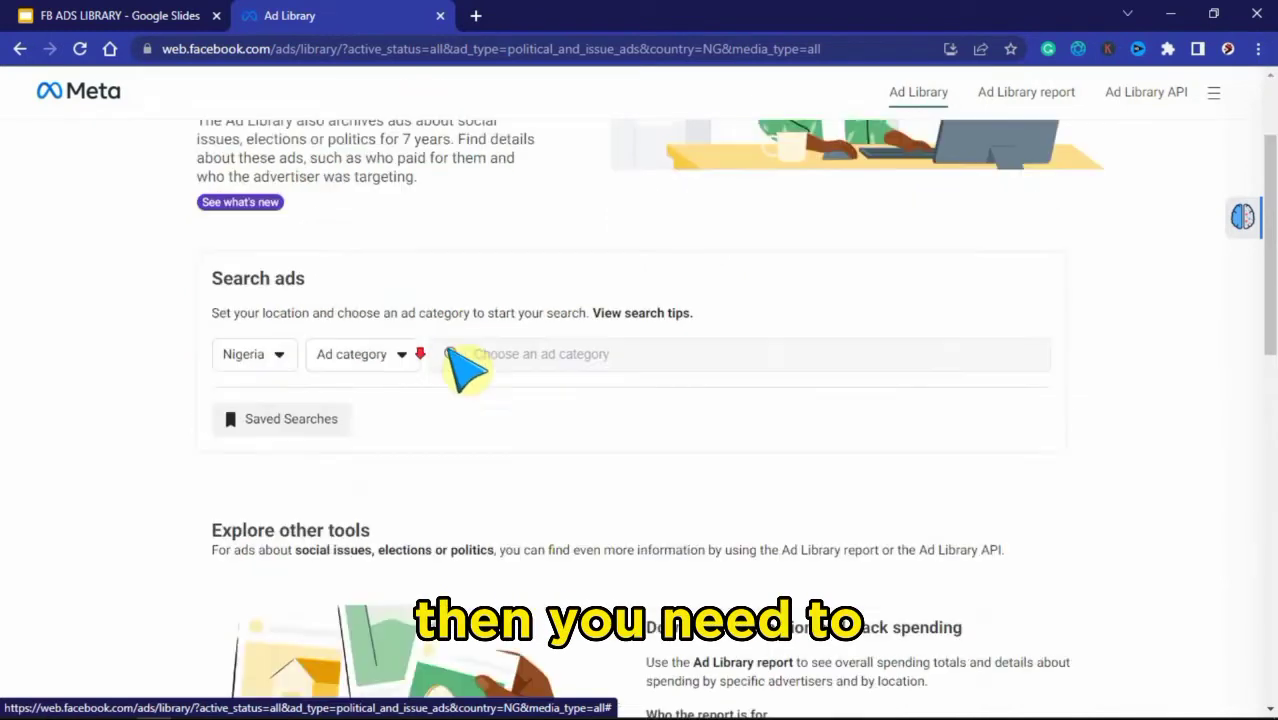
left_click(260, 362)
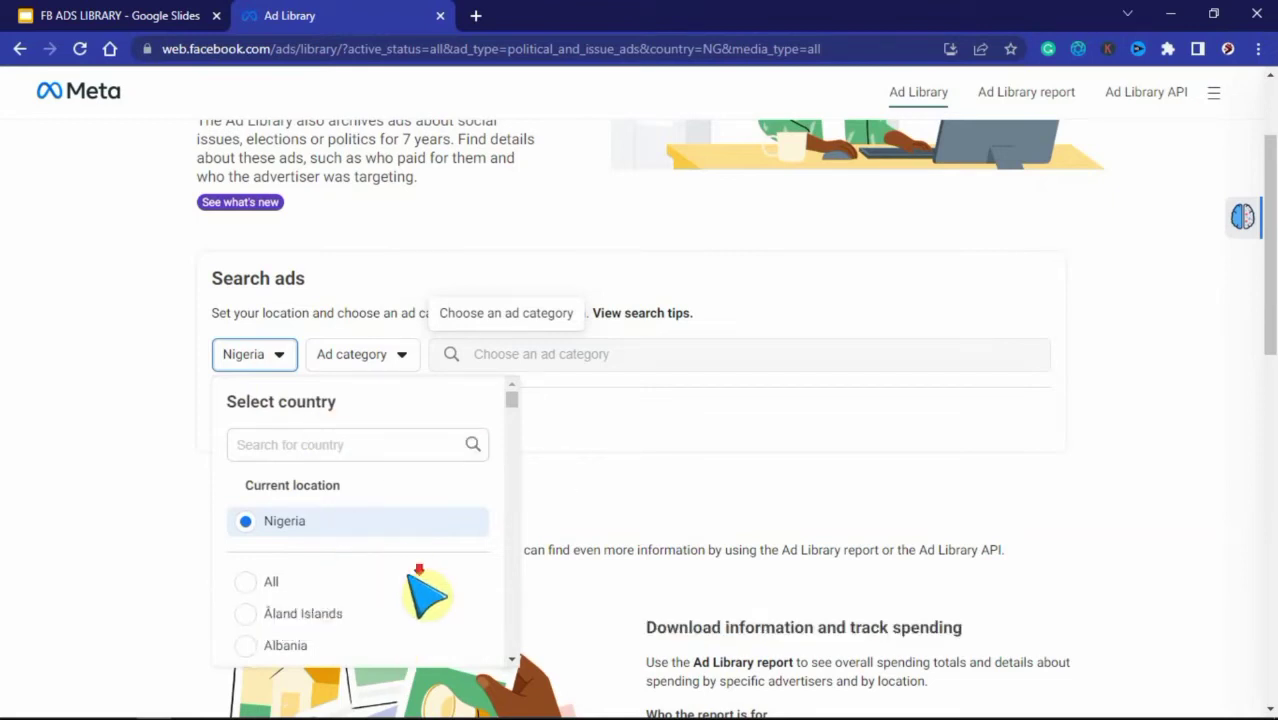
left_click(536, 399)
scroll(537, 397, "down", 8)
scroll(365, 266, "up", 8)
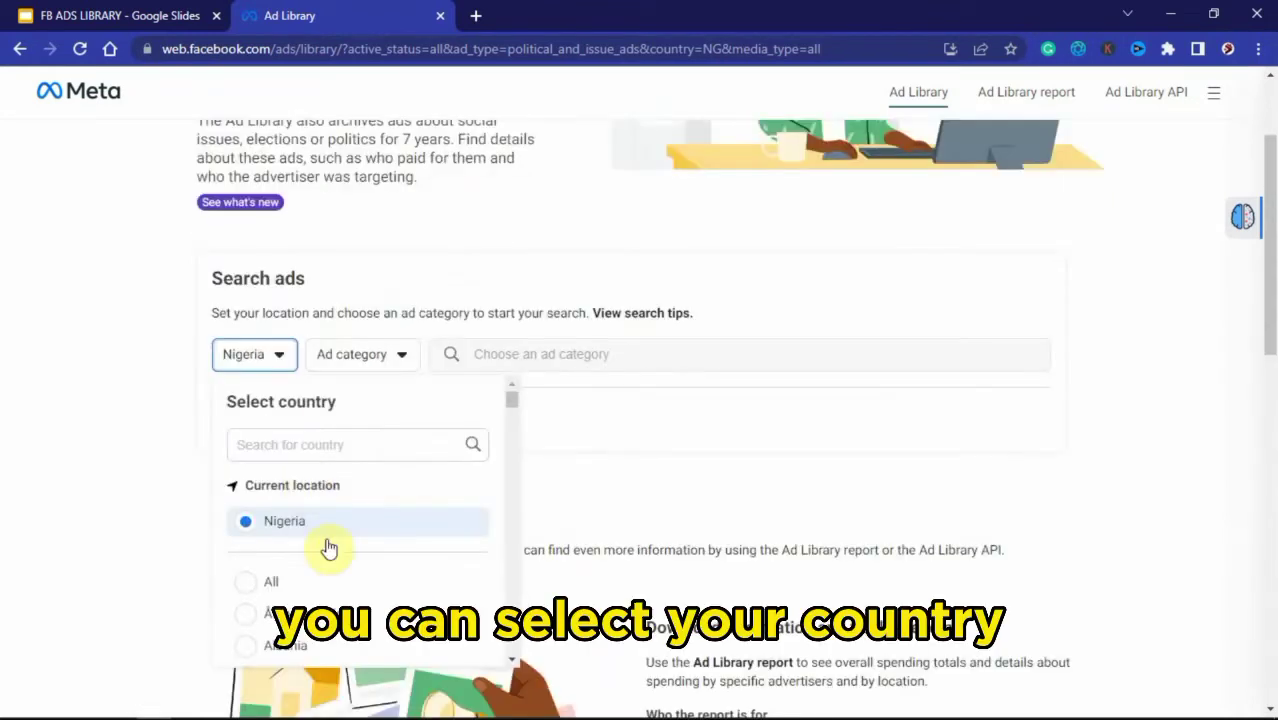
left_click_drag(512, 400, 512, 436)
scroll(300, 422, "up", 5)
left_click(302, 443)
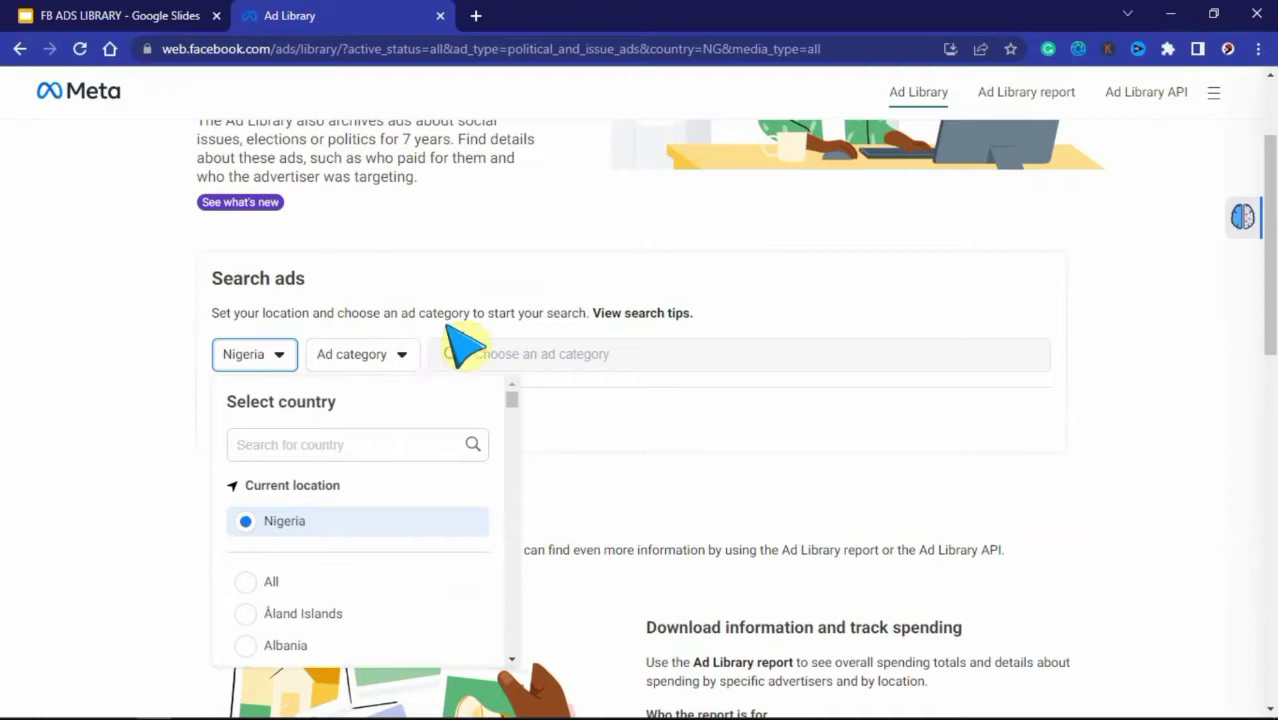
Step: Set the ad category for the search to All ads
left_click(392, 354)
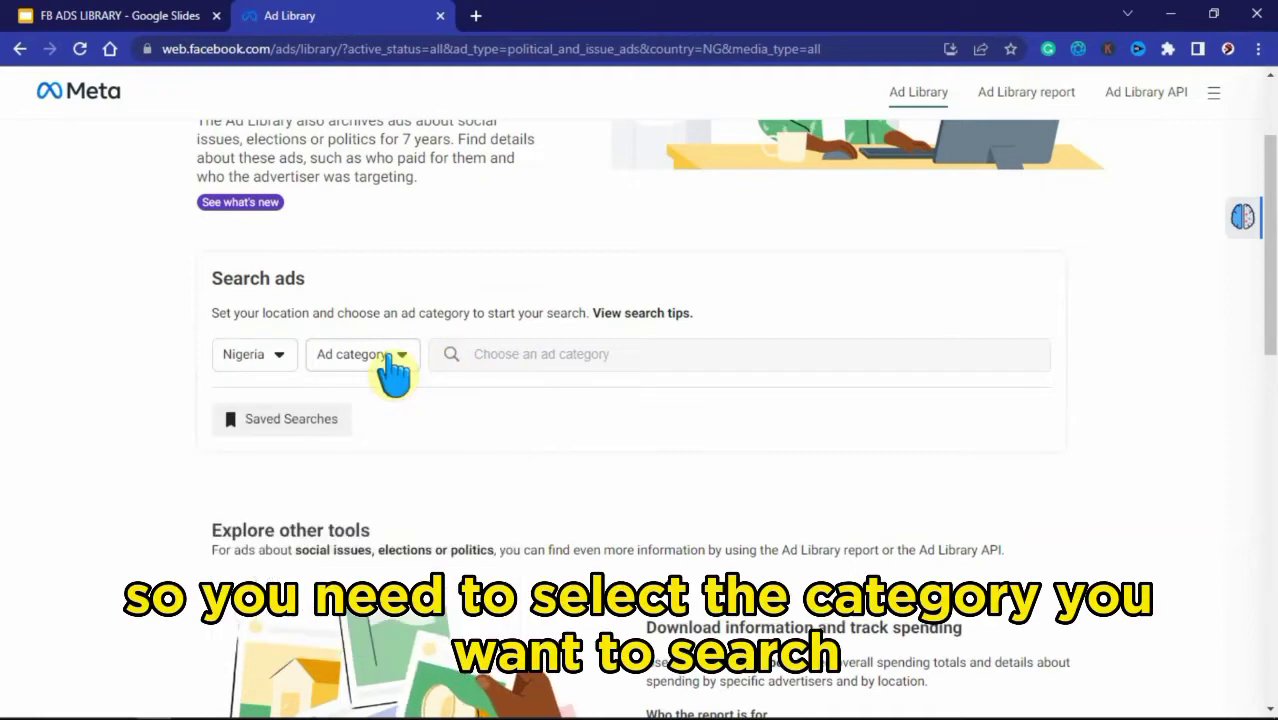
left_click(390, 355)
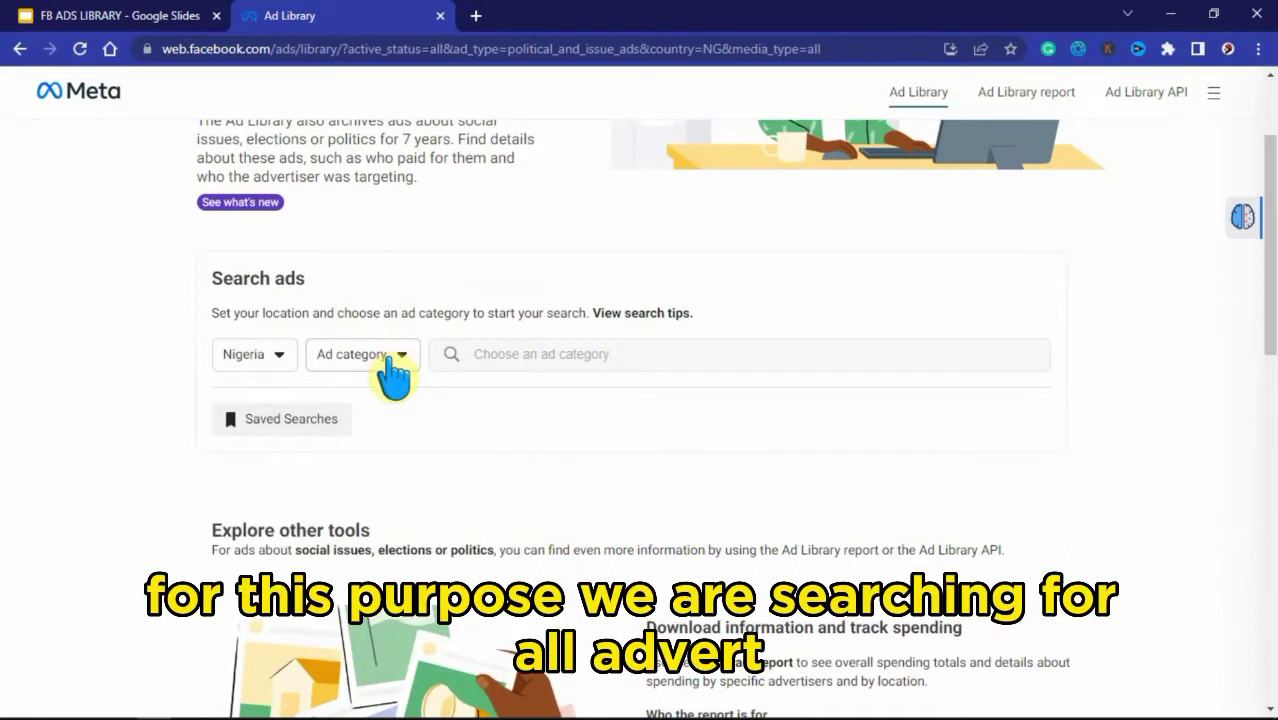
left_click(388, 360)
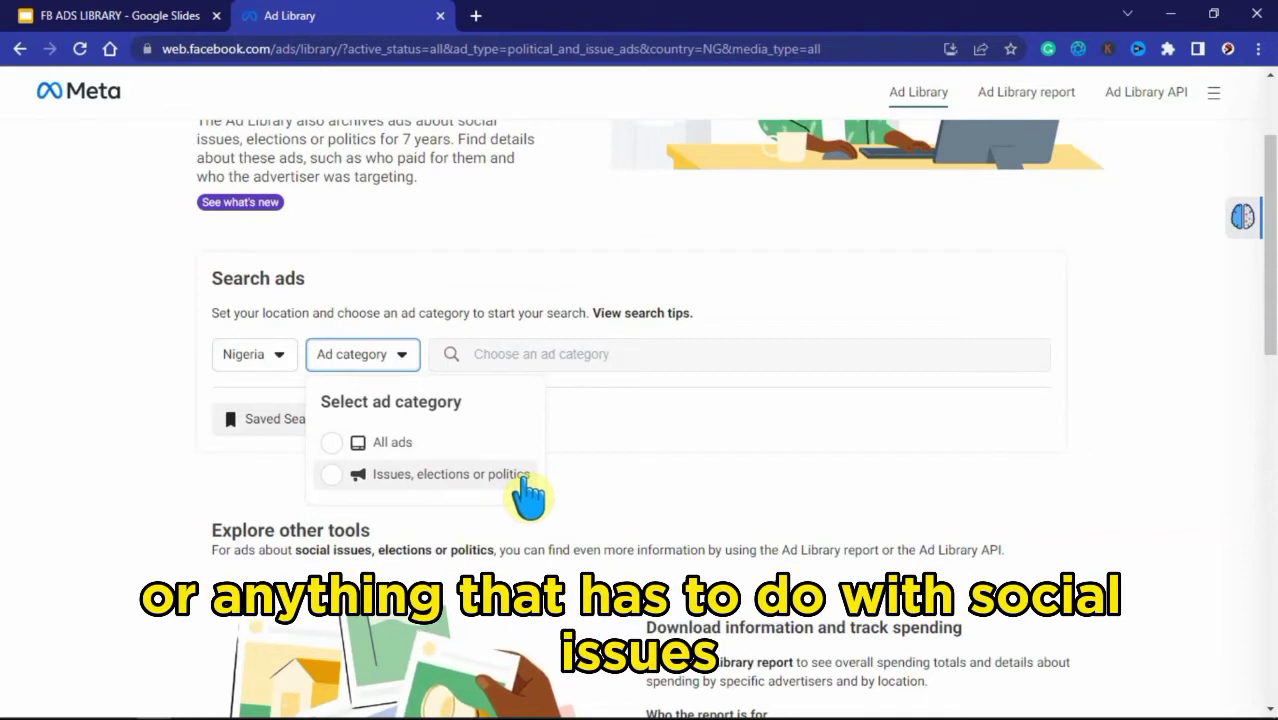
left_click(430, 461)
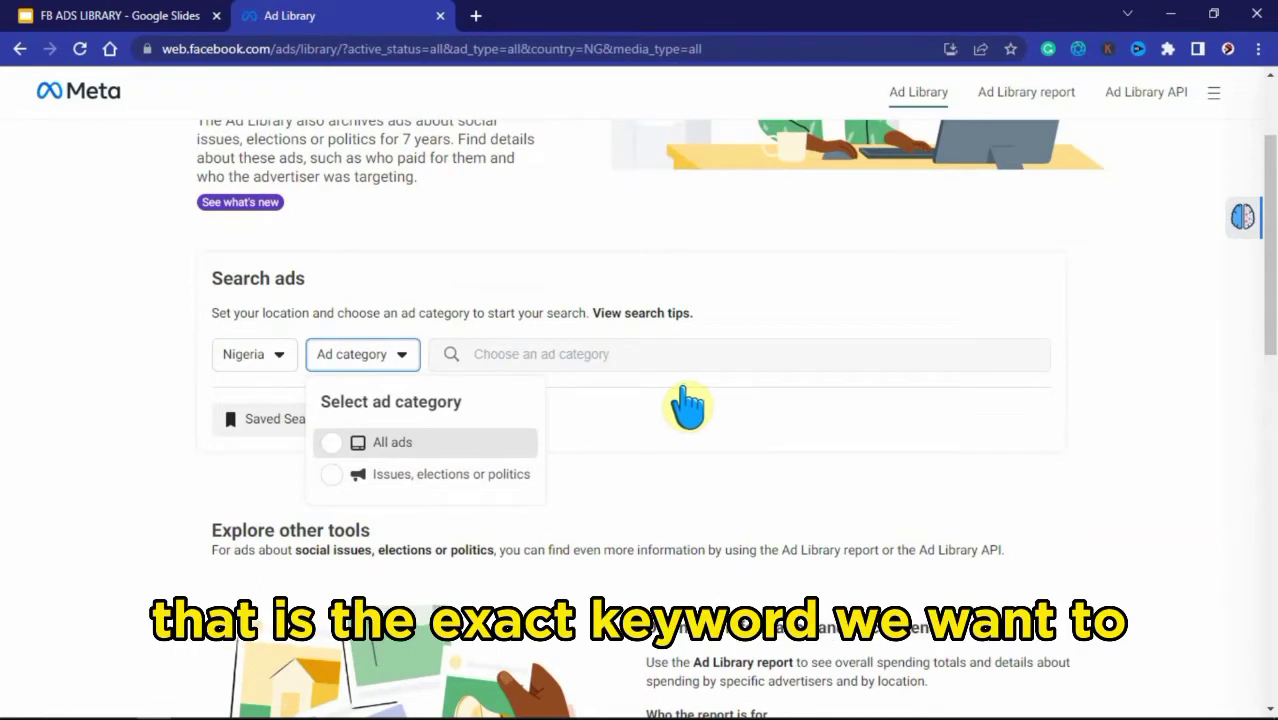
Step: Search the ads for the exact phrase "Affiliate Marketing" in quotation marks and dismiss the advertiser suggestions
left_click(755, 358)
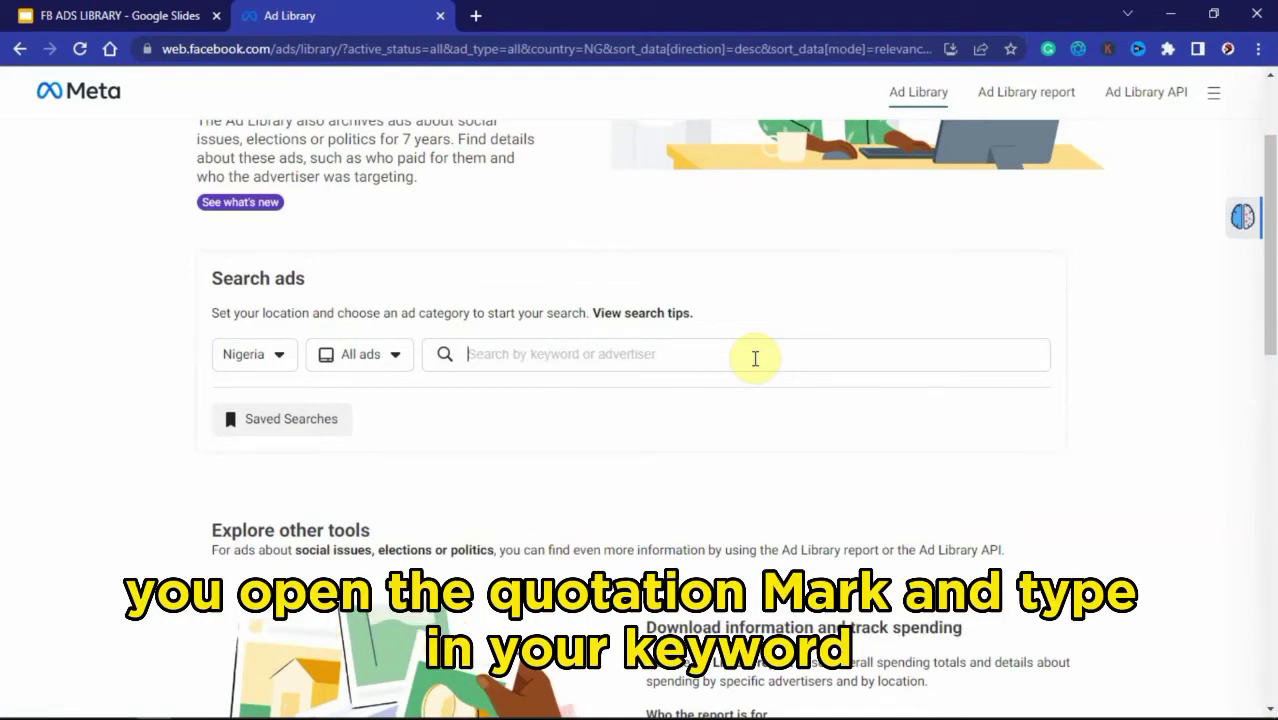
type("\"")
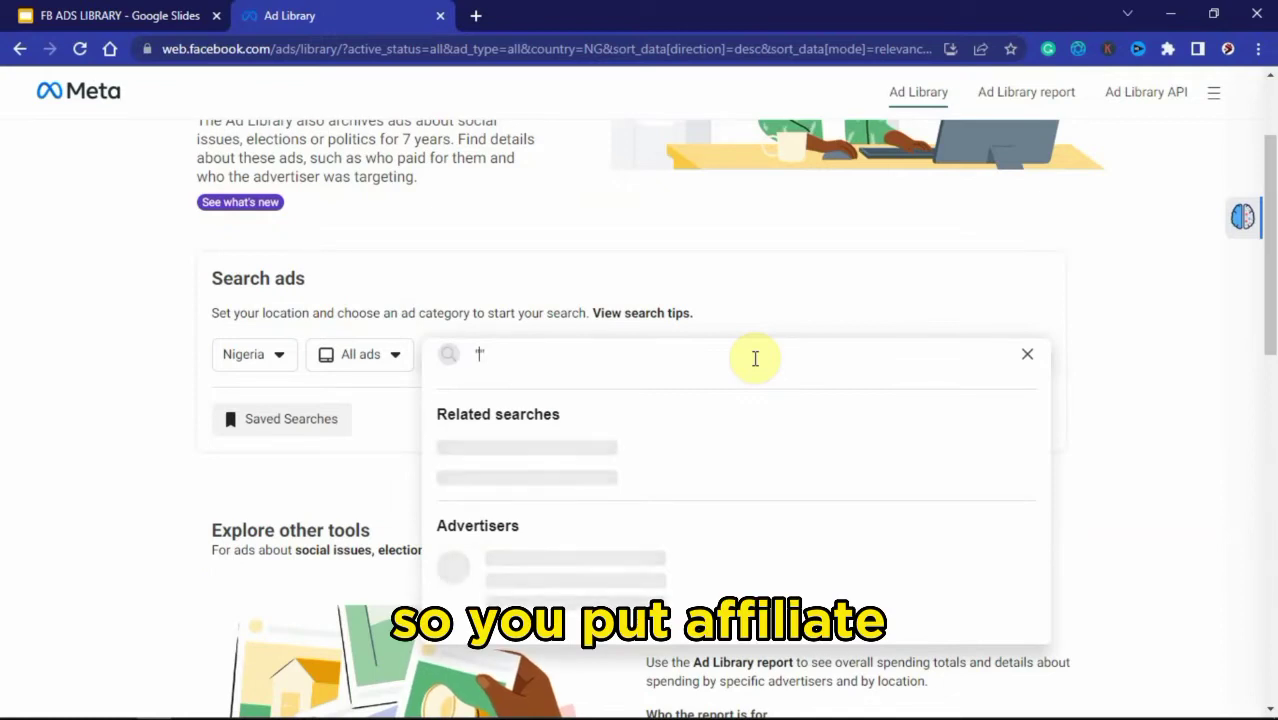
type("Affilia\"")
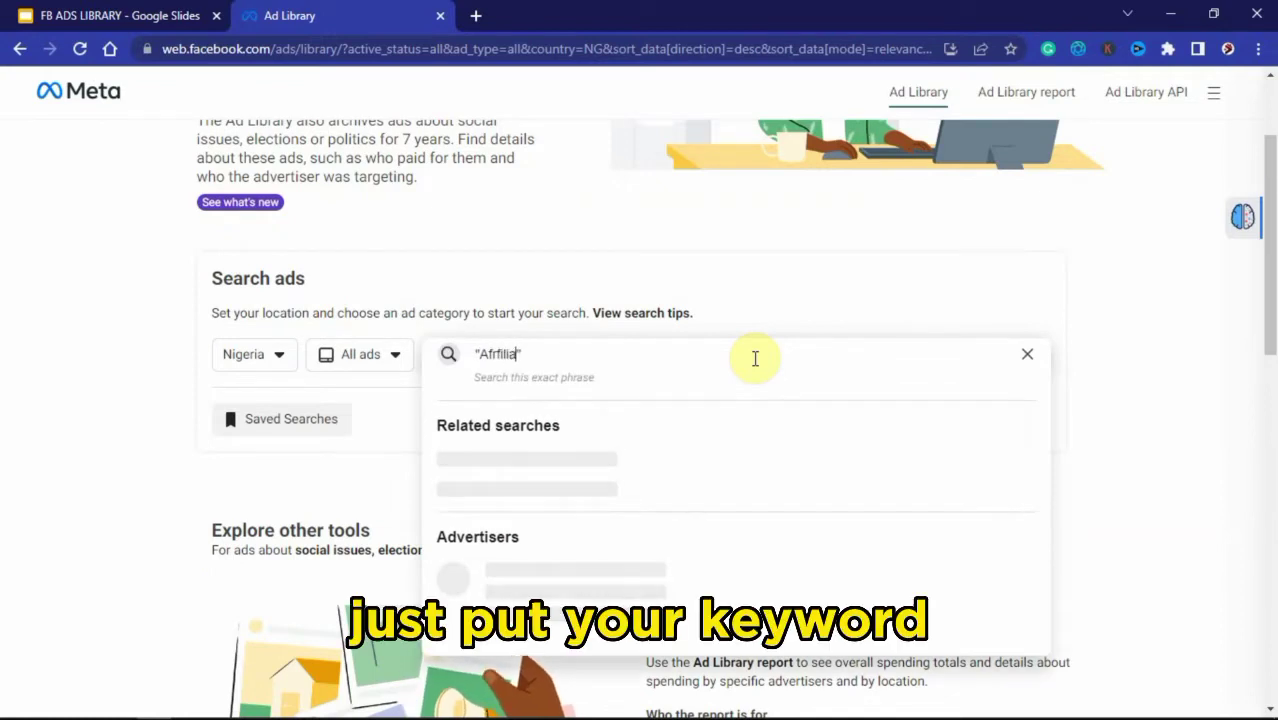
key("BackSpace")
key("BackSpace")
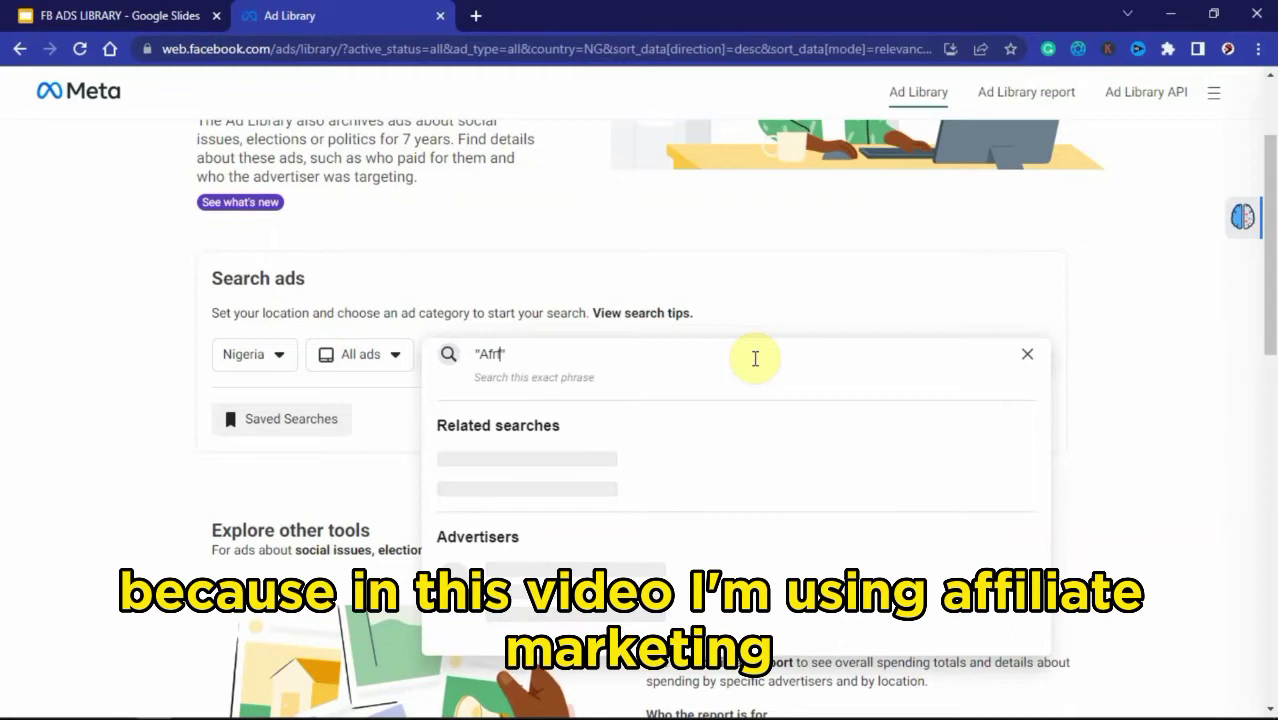
key("BackSpace")
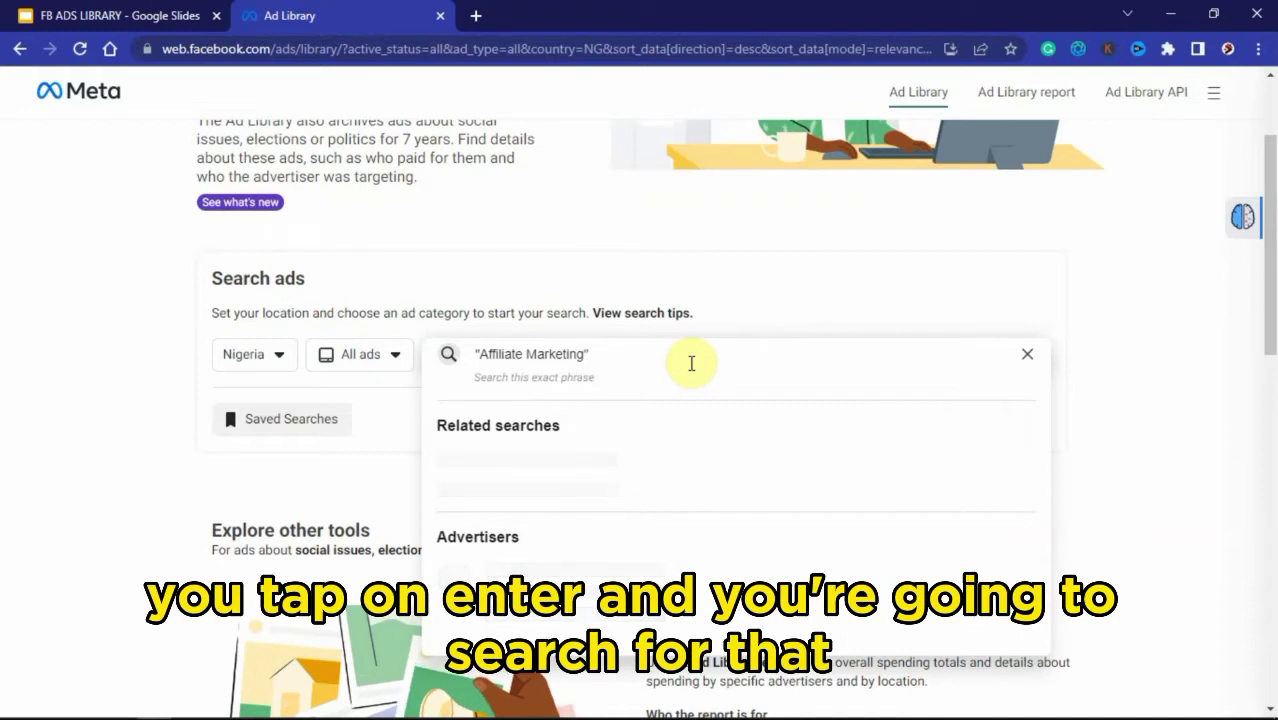
key("Return")
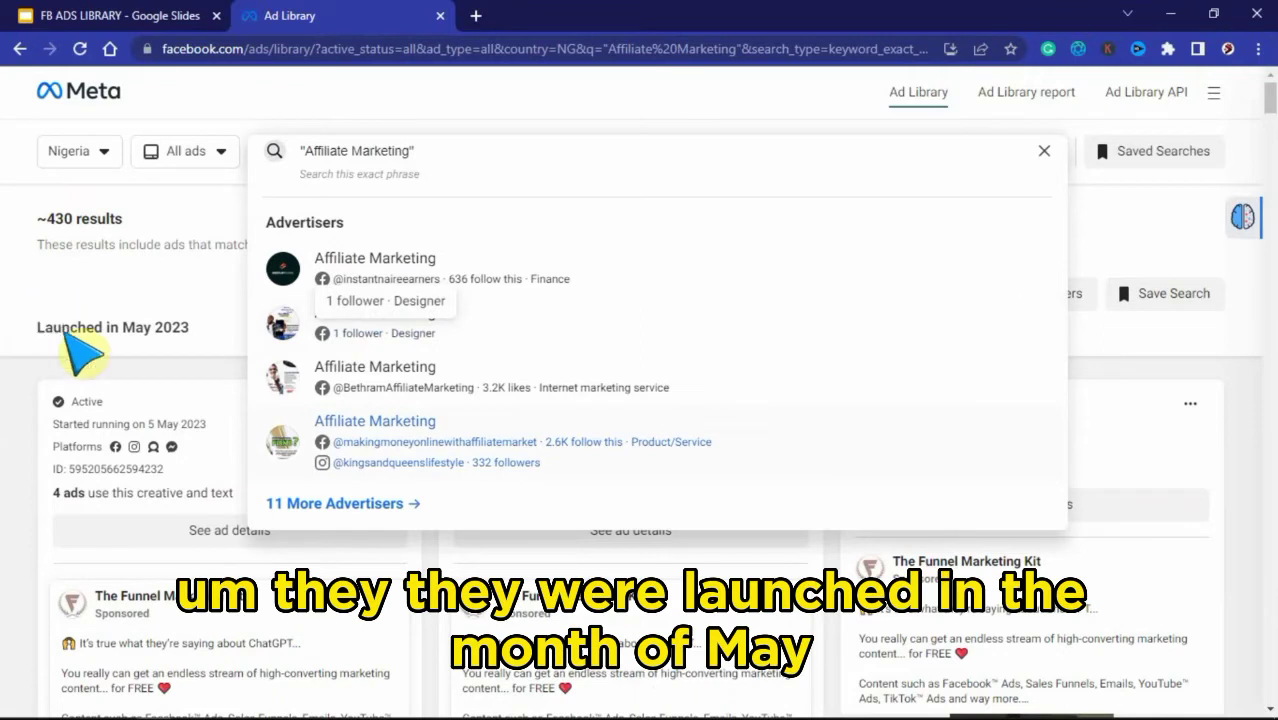
left_click(135, 345)
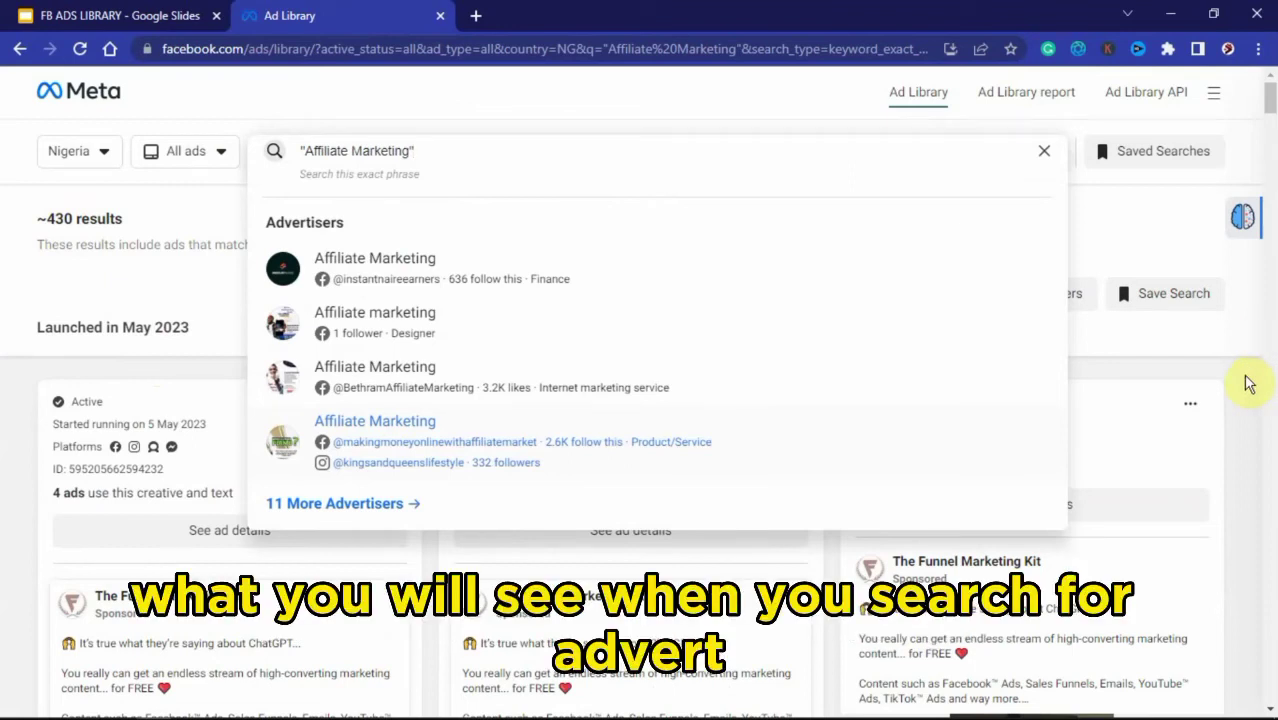
left_click(1248, 383)
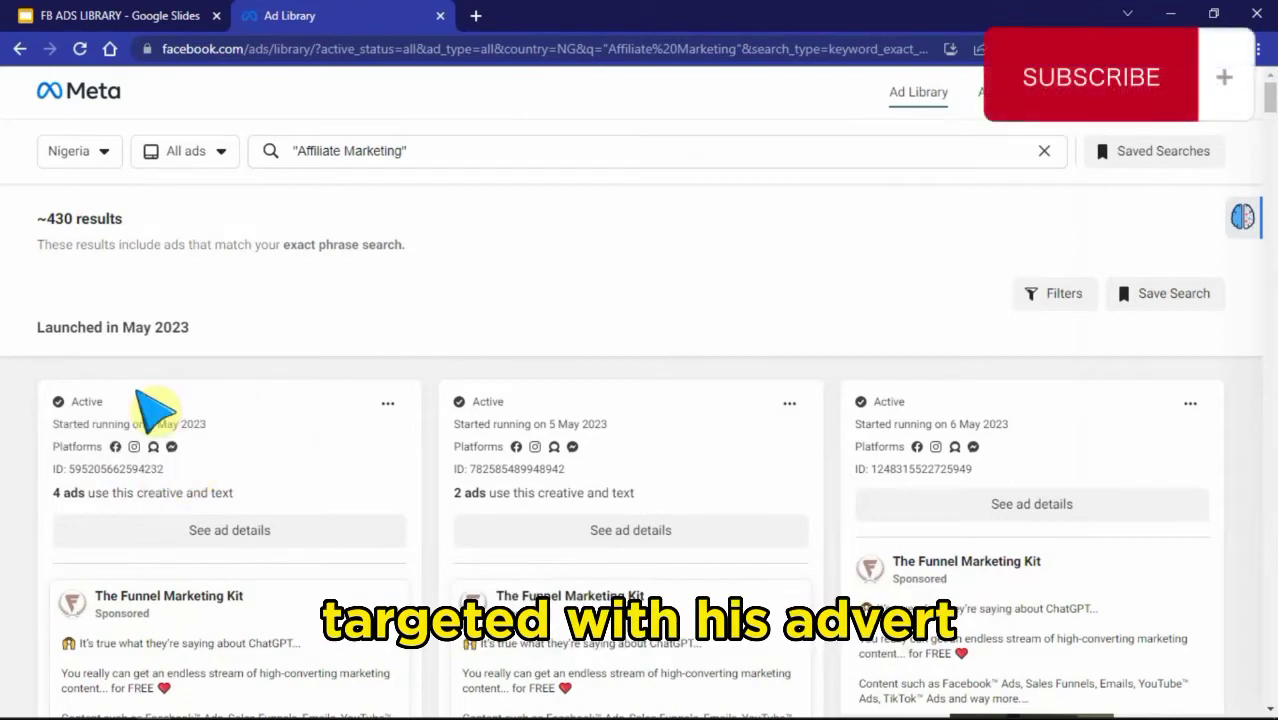
Step: Examine the ads in the search results for their advertisers, start dates, platforms and number of ads sharing a creative
scroll(1273, 505, "down", 5)
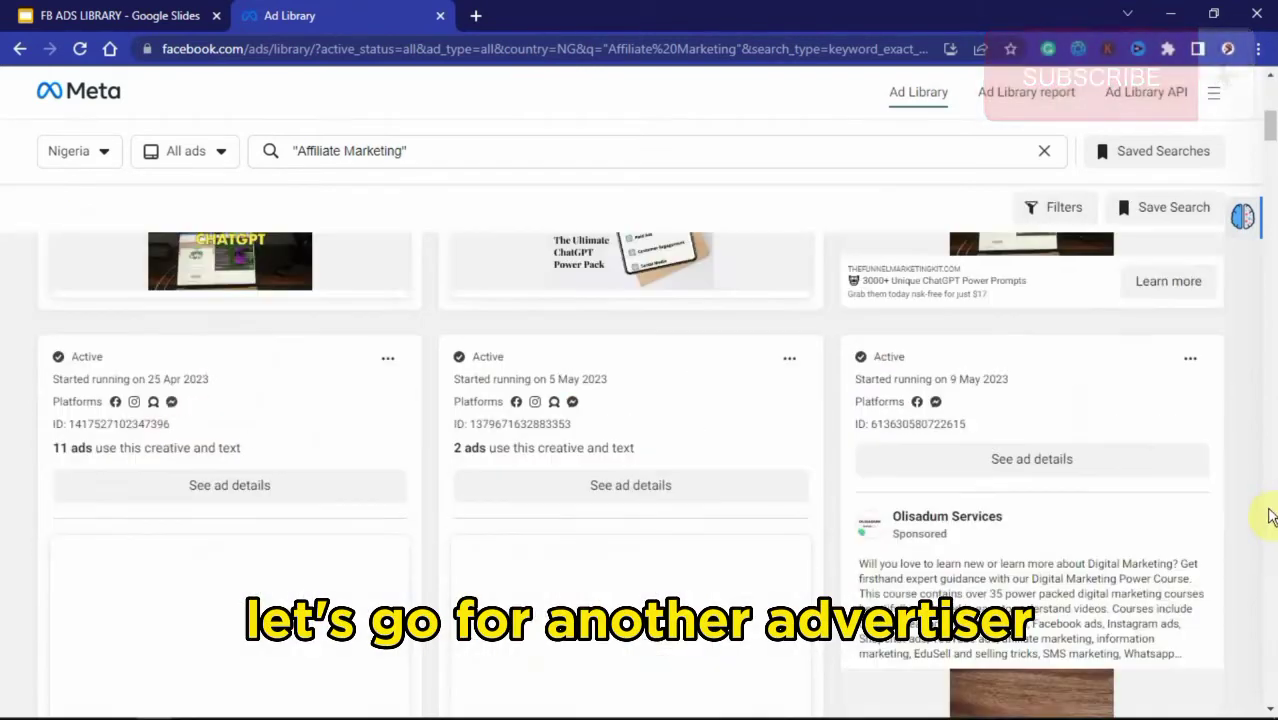
scroll(1268, 506, "down", 2)
scroll(1268, 506, "up", 2)
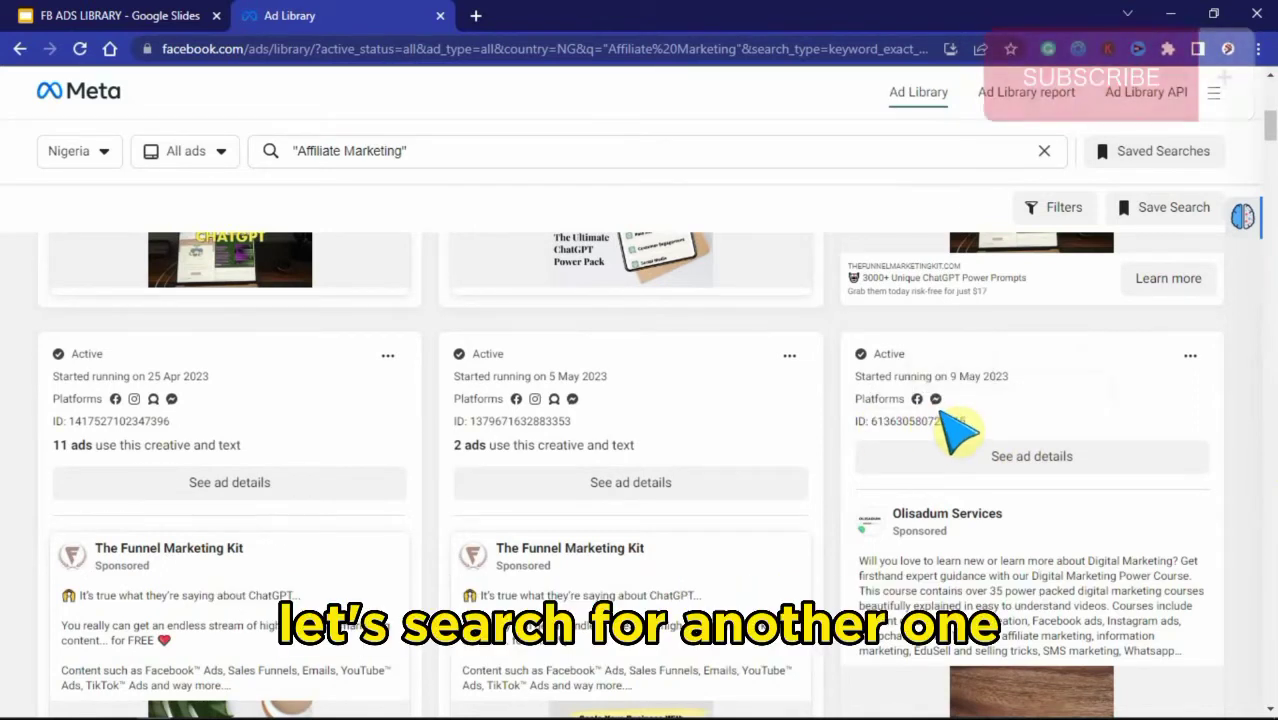
scroll(1264, 537, "down", 3)
scroll(1262, 545, "up", 3)
scroll(1264, 549, "down", 5)
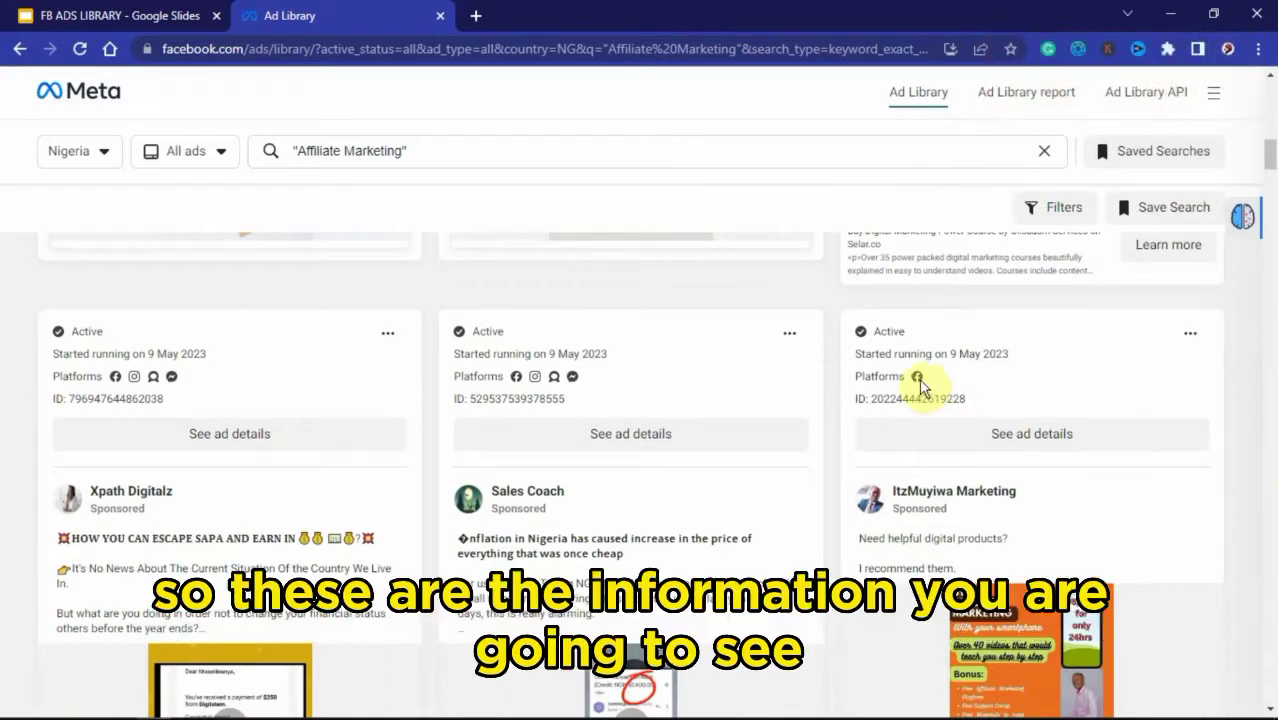
scroll(1272, 436, "up", 10)
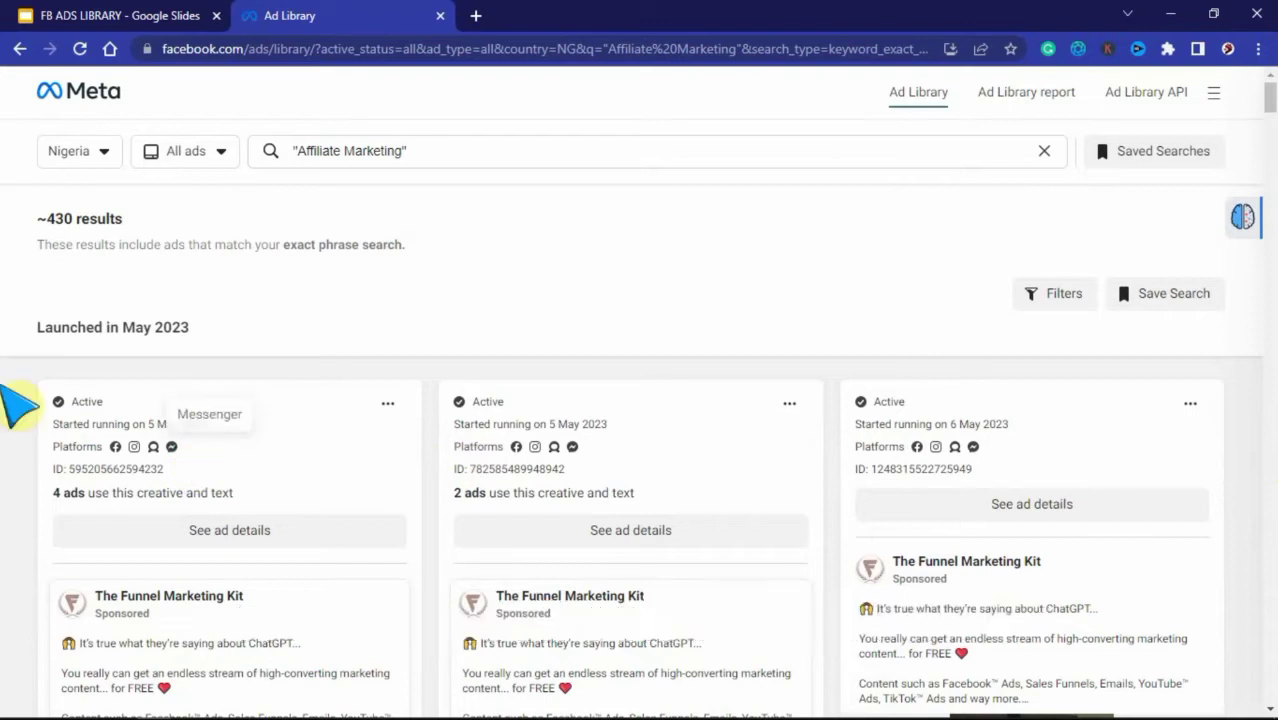
scroll(10, 405, "down", 3)
scroll(10, 390, "up", 1)
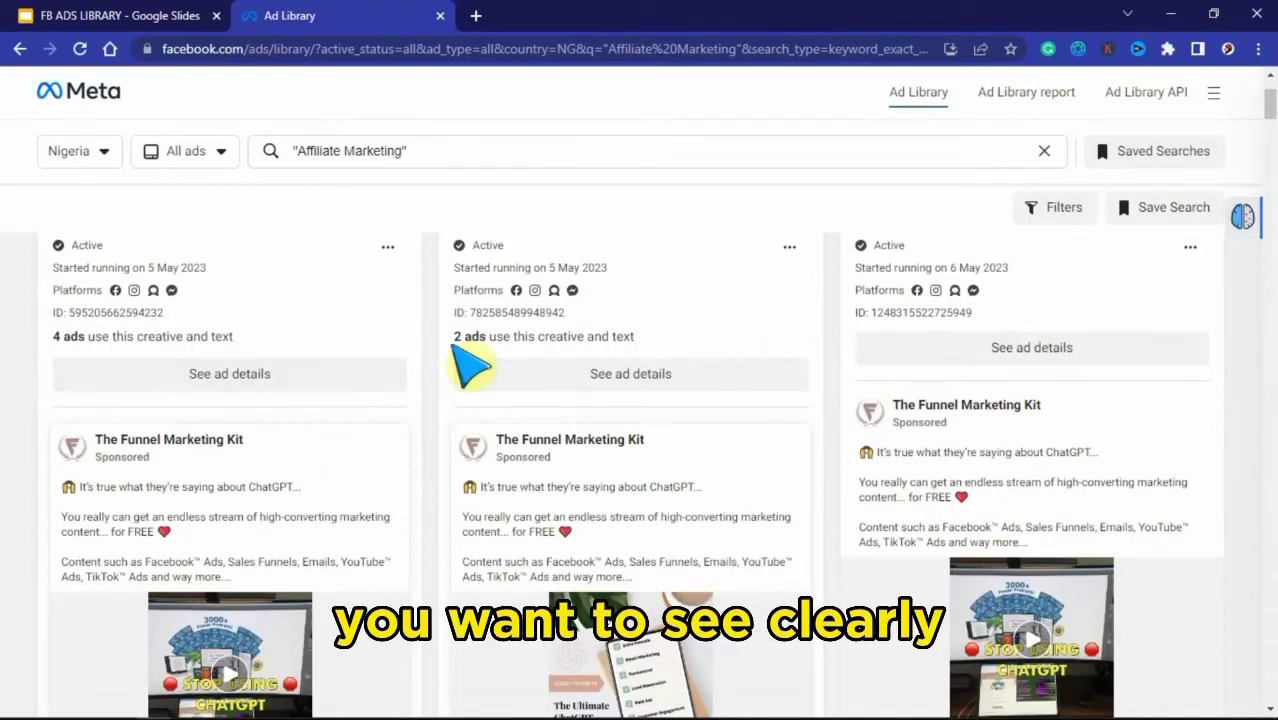
scroll(1265, 505, "down", 2)
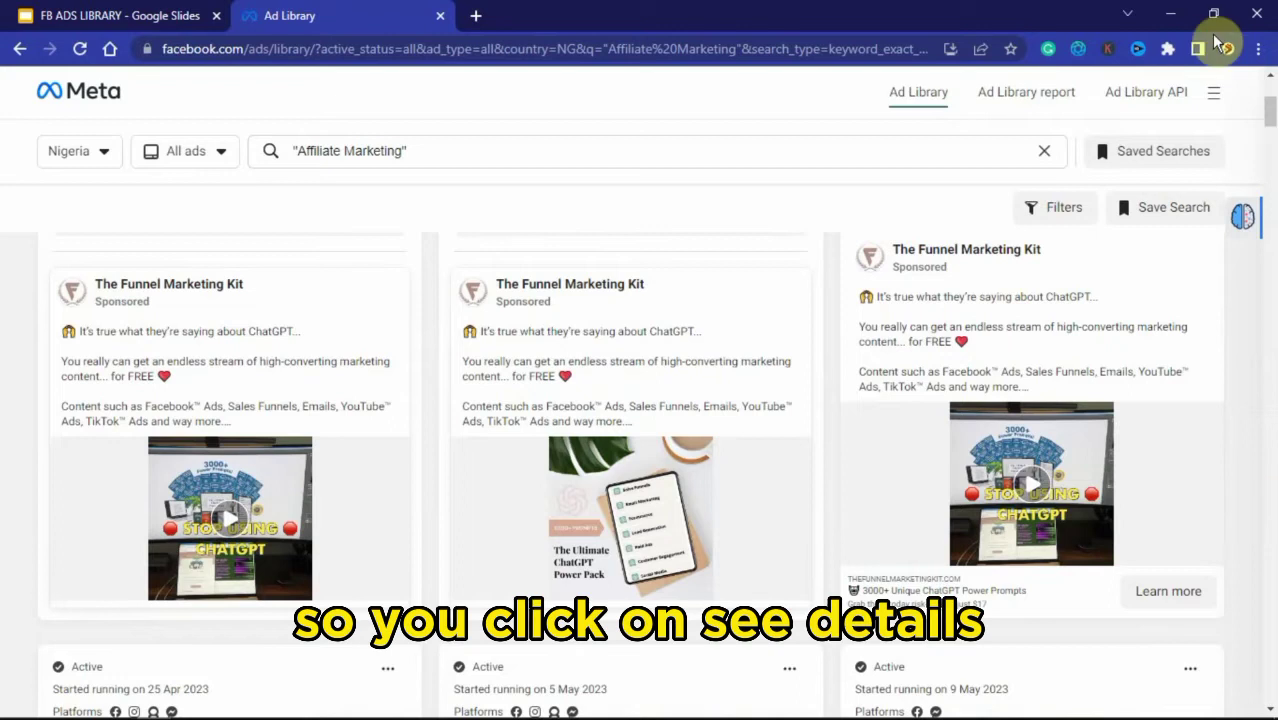
scroll(648, 487, "up", 4)
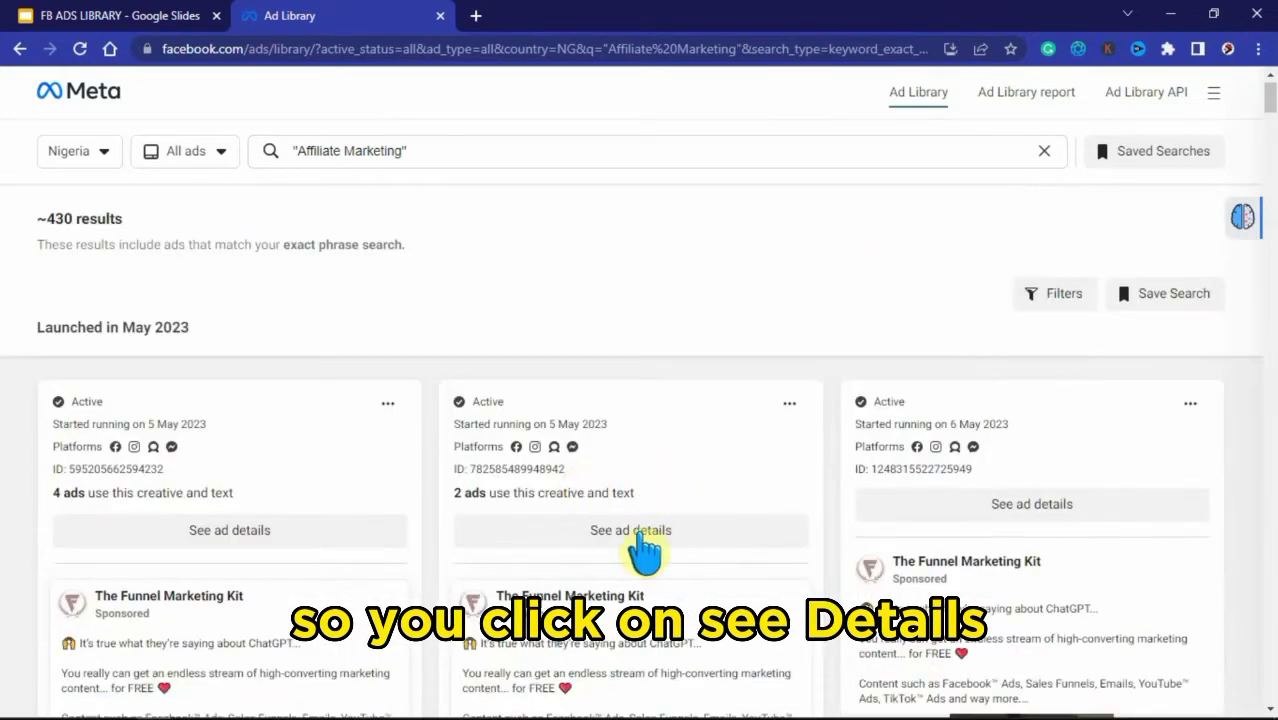
scroll(642, 548, "down", 2)
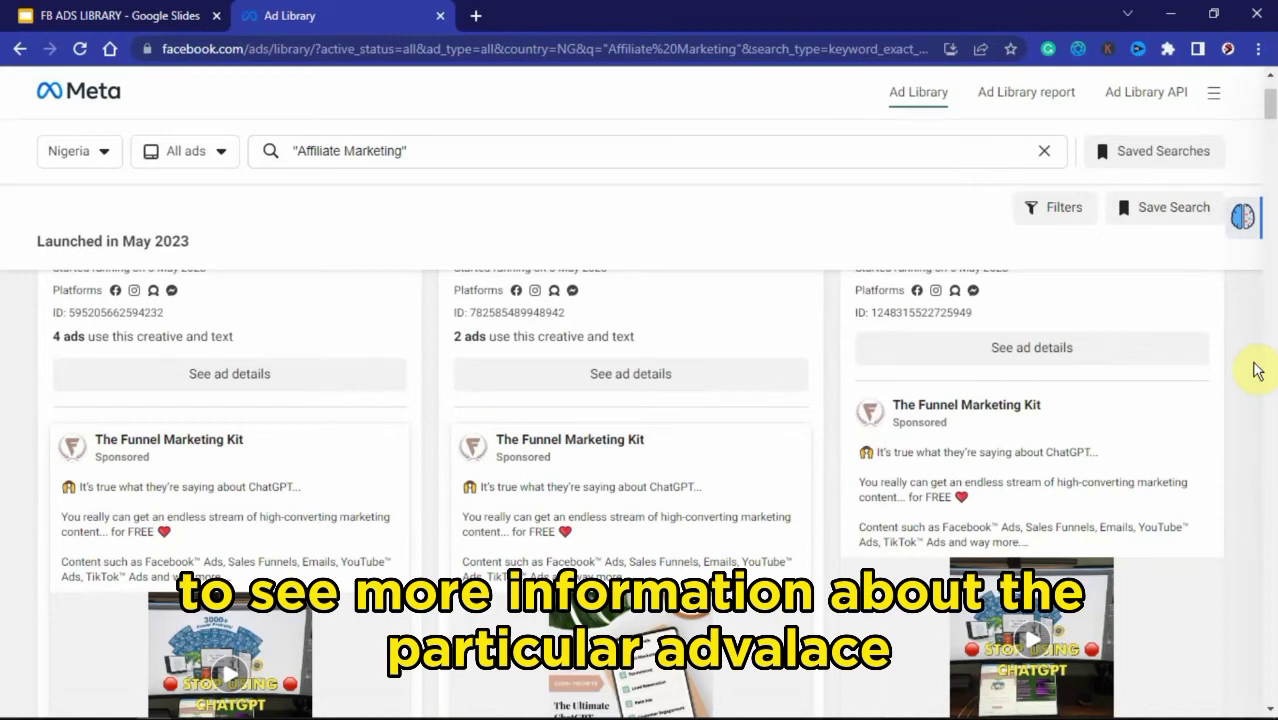
scroll(1225, 393, "down", 4)
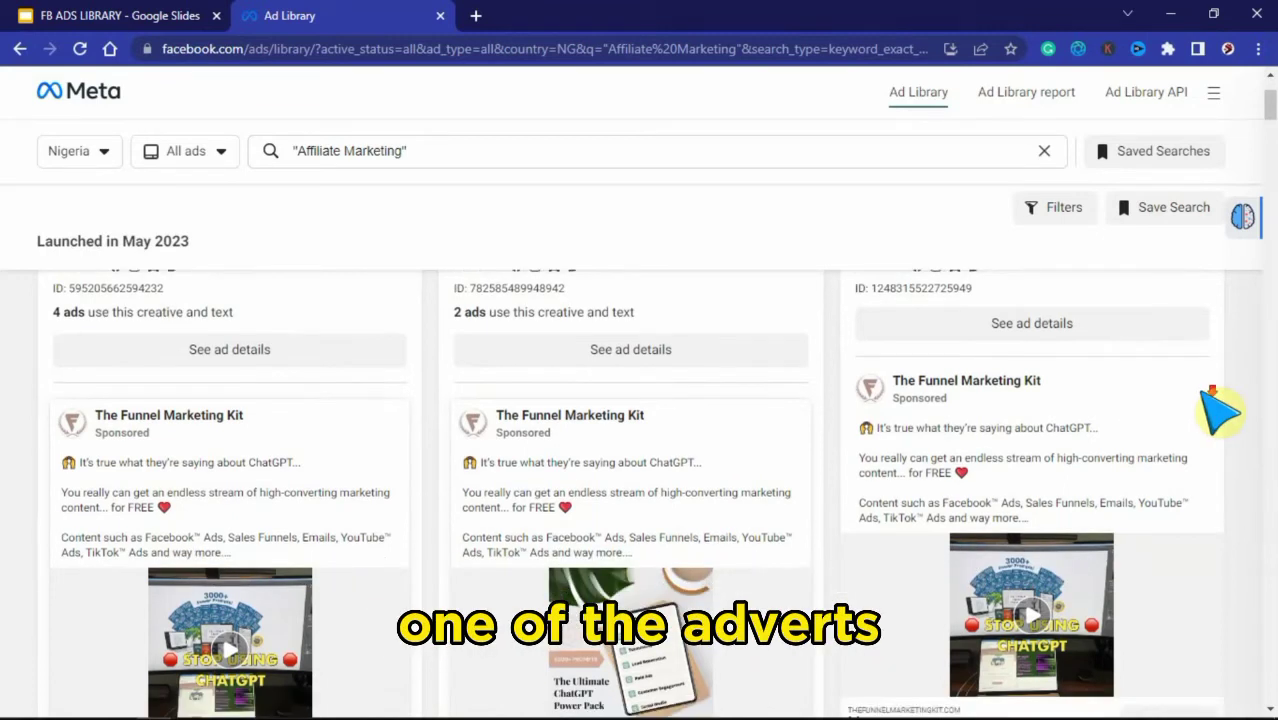
scroll(1218, 402, "down", 2)
scroll(1221, 400, "up", 6)
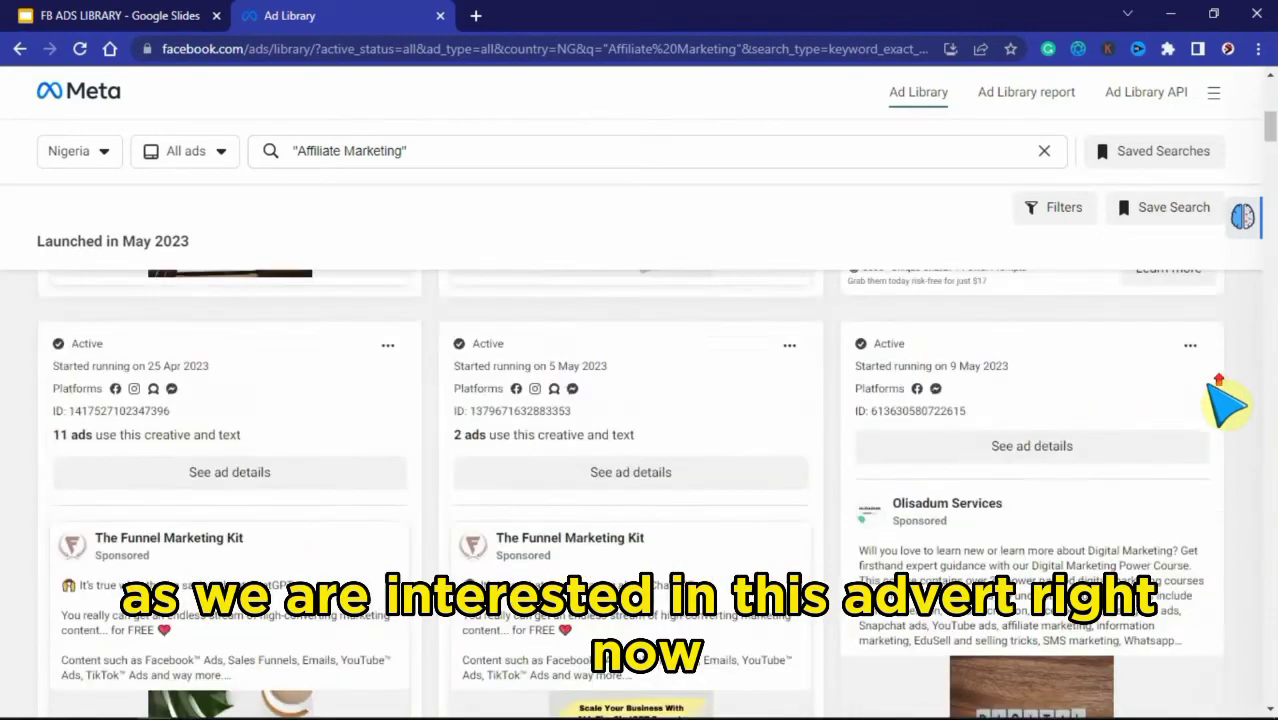
Step: Open the details of The Funnel Marketing Kit ad in the middle of the first results row and expand its full ad copy
scroll(716, 380, "down", 2)
scroll(665, 380, "up", 2)
scroll(697, 445, "up", 3)
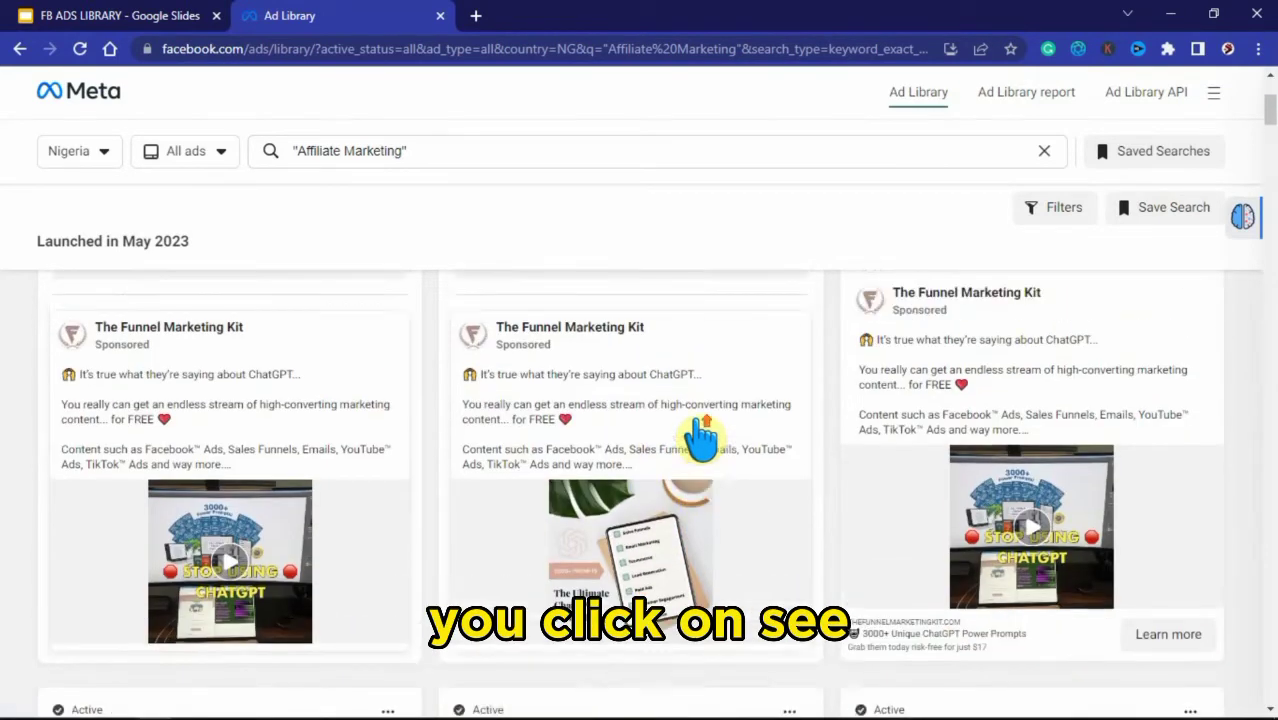
left_click(655, 535)
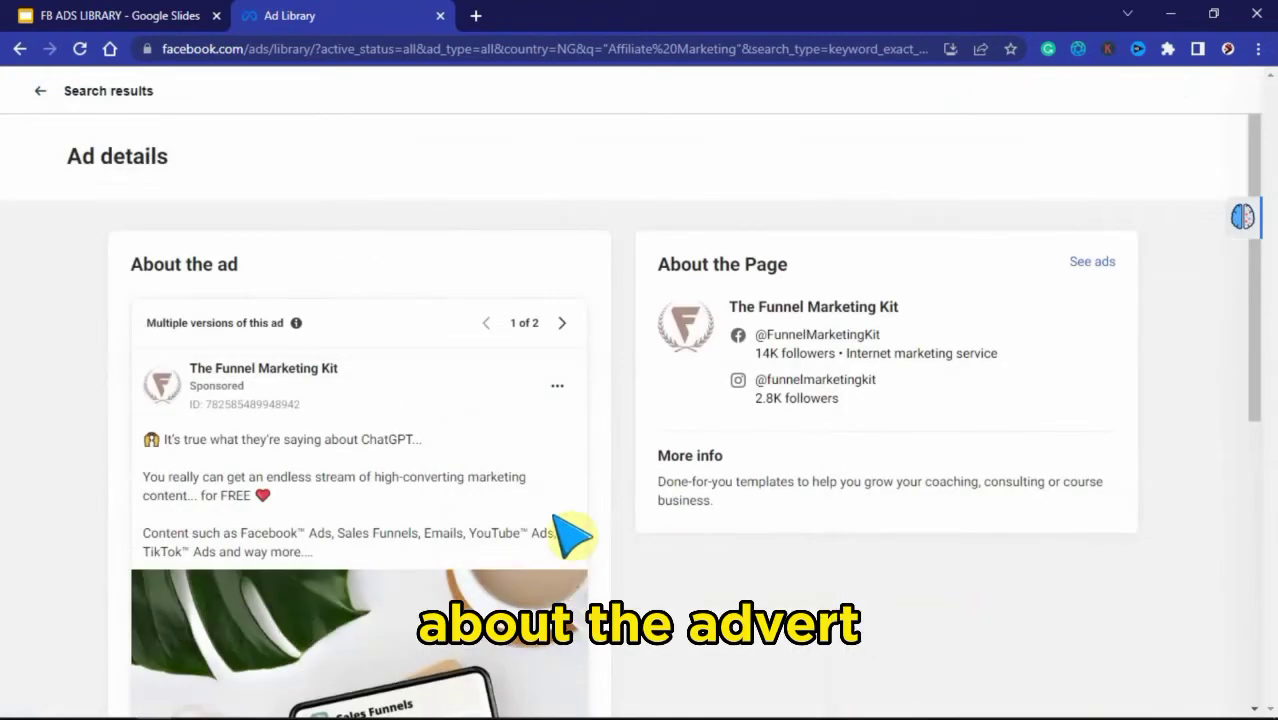
scroll(368, 433, "down", 2)
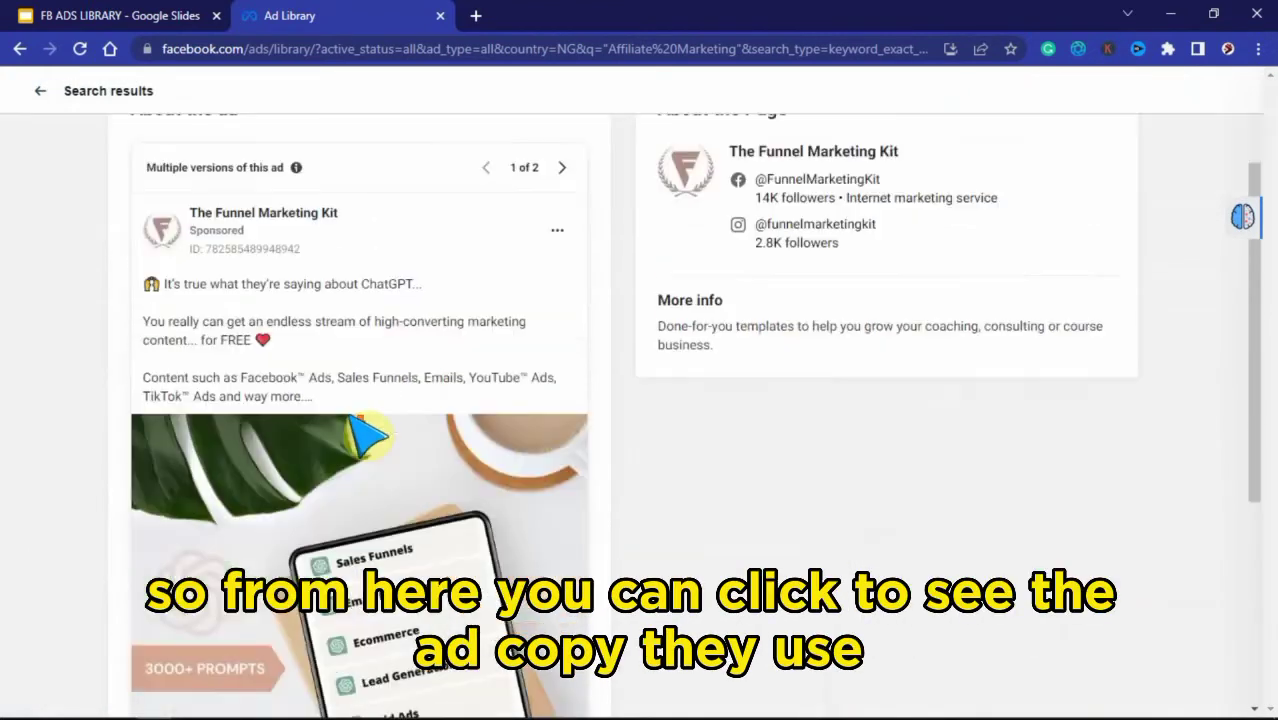
left_click(283, 396)
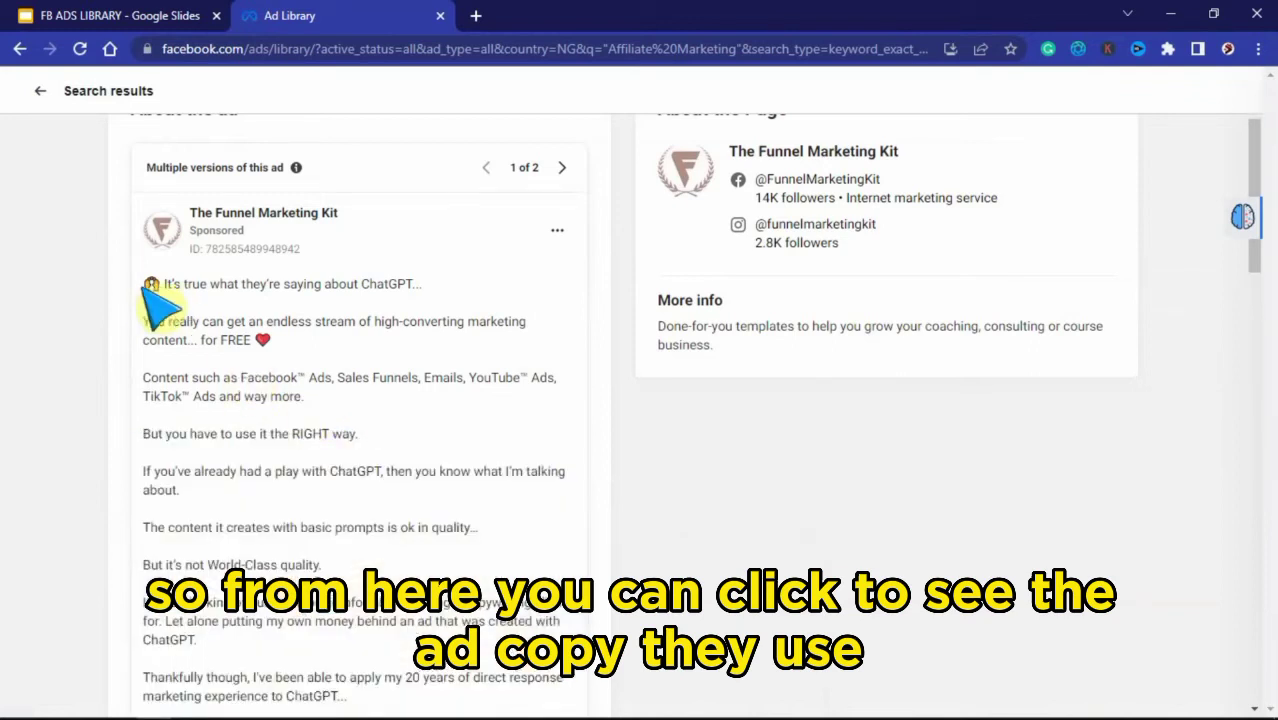
Step: Select the ad copy from "It's true what they're saying about ChatGPT..." through "Introducing..."
scroll(335, 478, "up", 1)
scroll(335, 485, "down", 2)
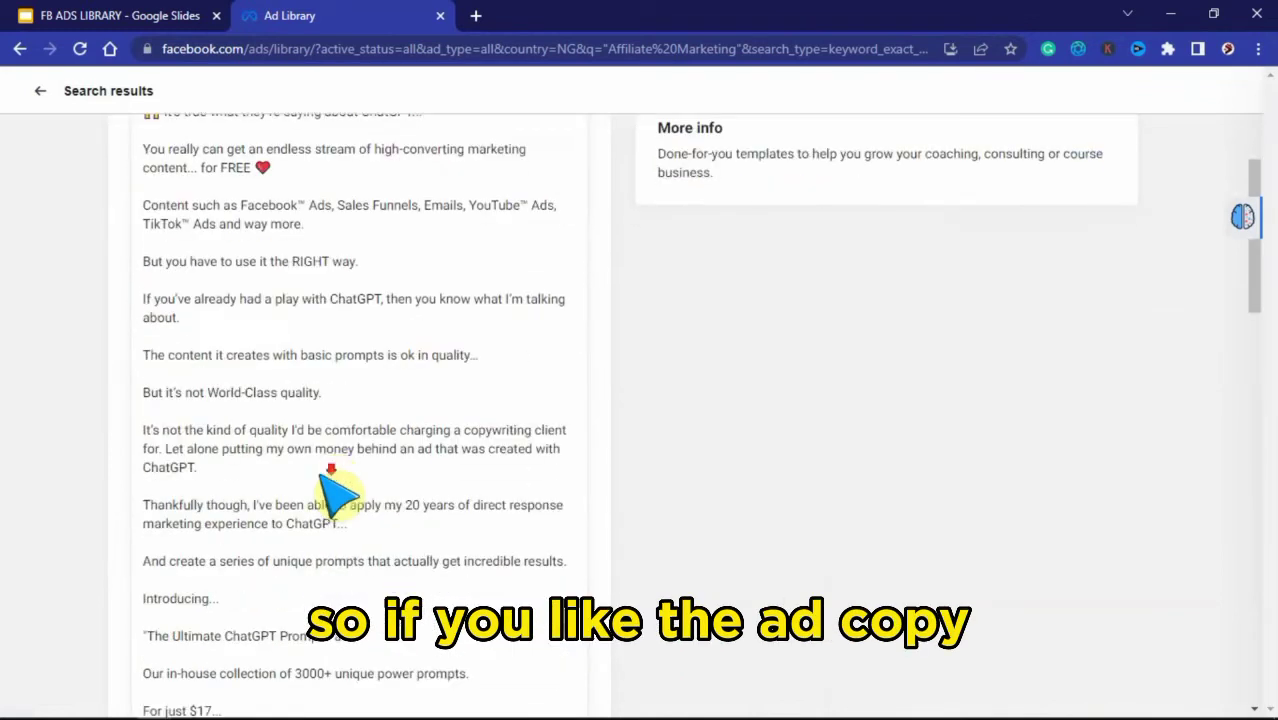
scroll(322, 476, "down", 3)
scroll(343, 463, "up", 3)
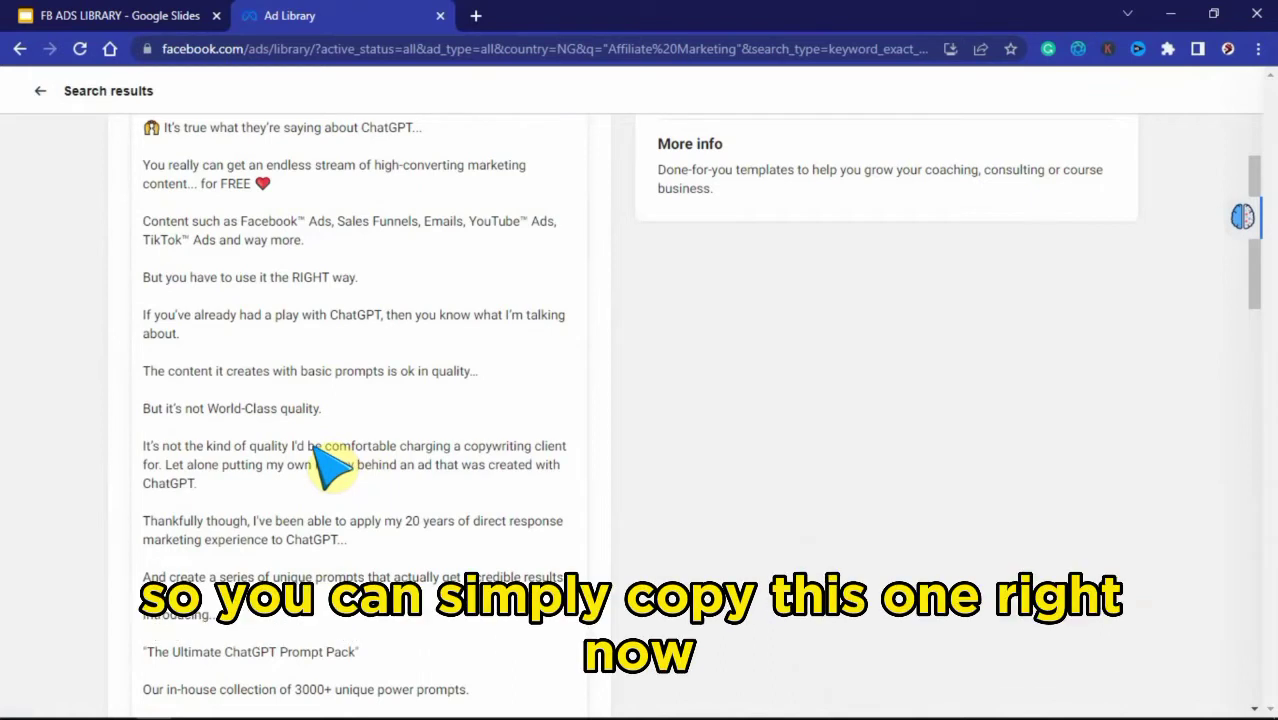
left_click_drag(162, 128, 484, 614)
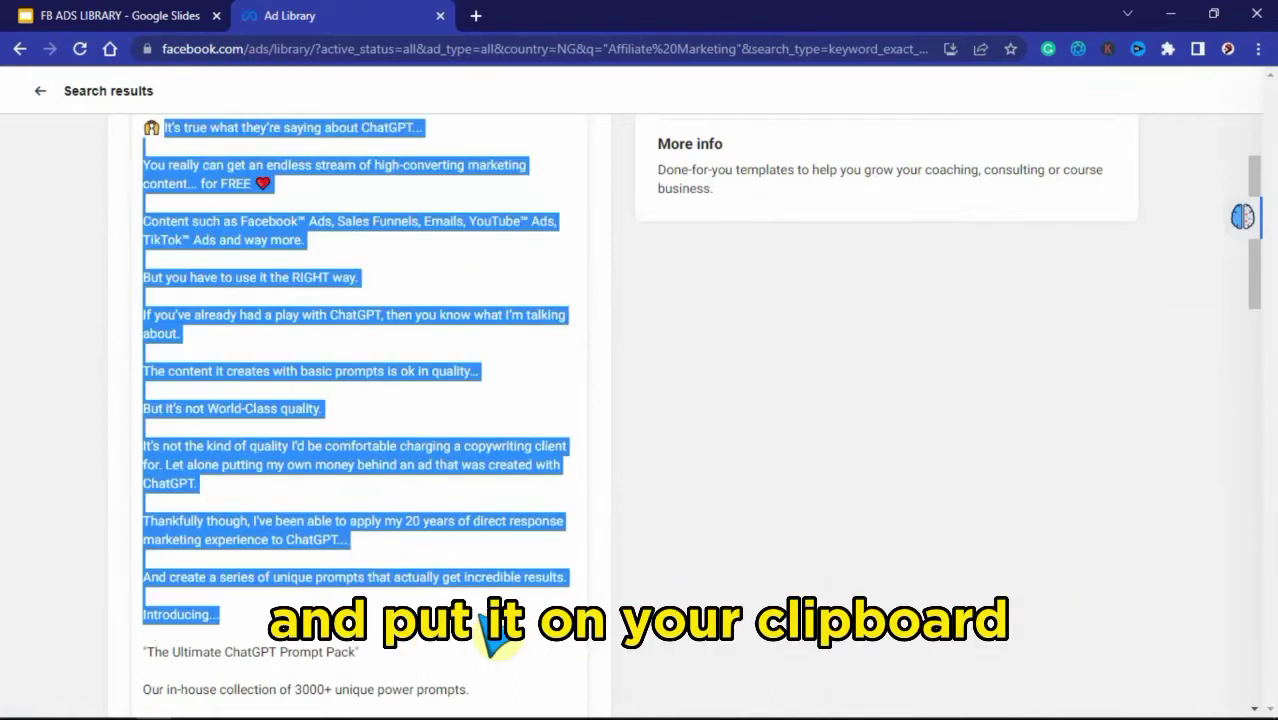
Step: Examine the rest of the ad copy and the image, headline and call to action used in the ad
scroll(490, 625, "up", 1)
scroll(490, 610, "down", 2)
scroll(480, 595, "up", 1)
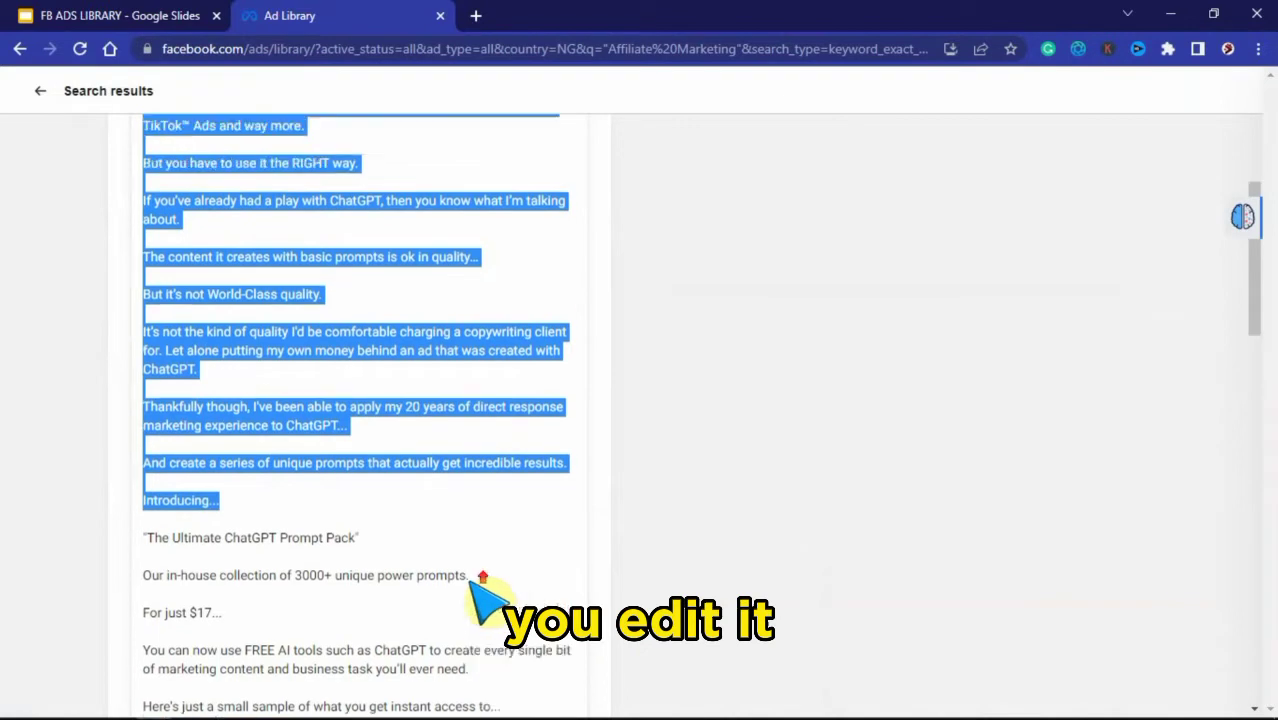
scroll(472, 586, "up", 4)
scroll(488, 592, "down", 12)
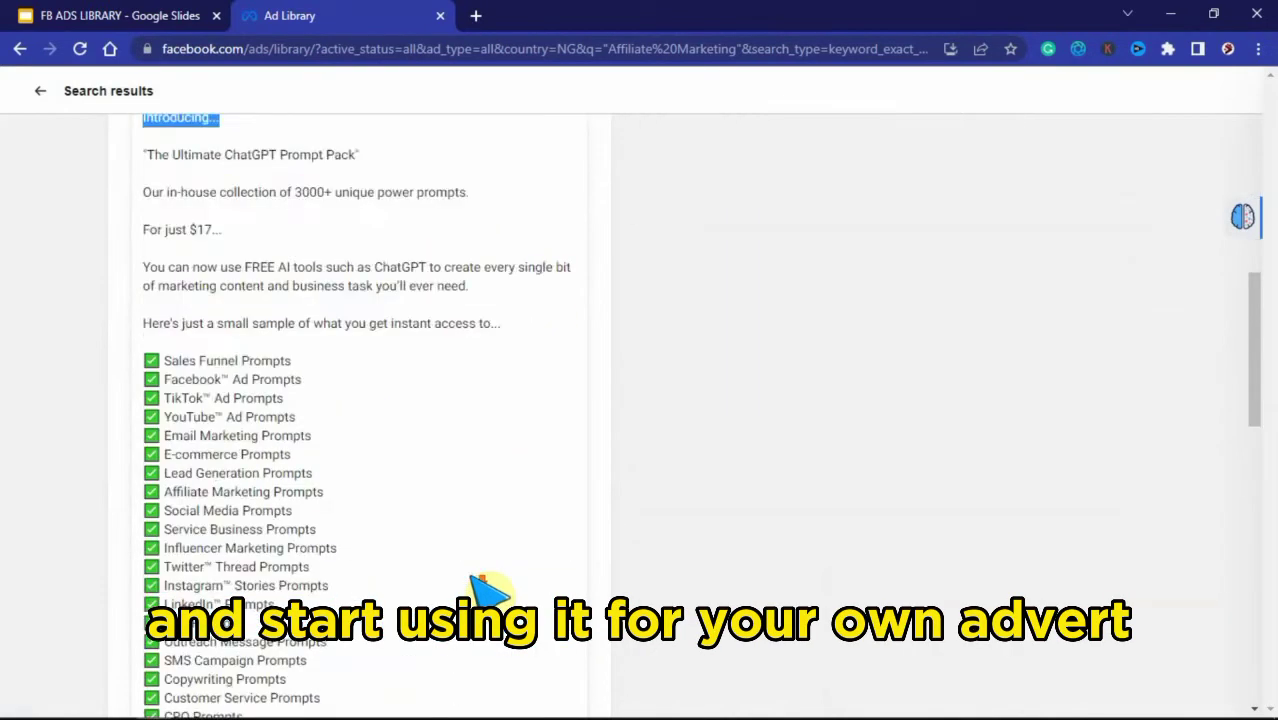
scroll(548, 535, "down", 3)
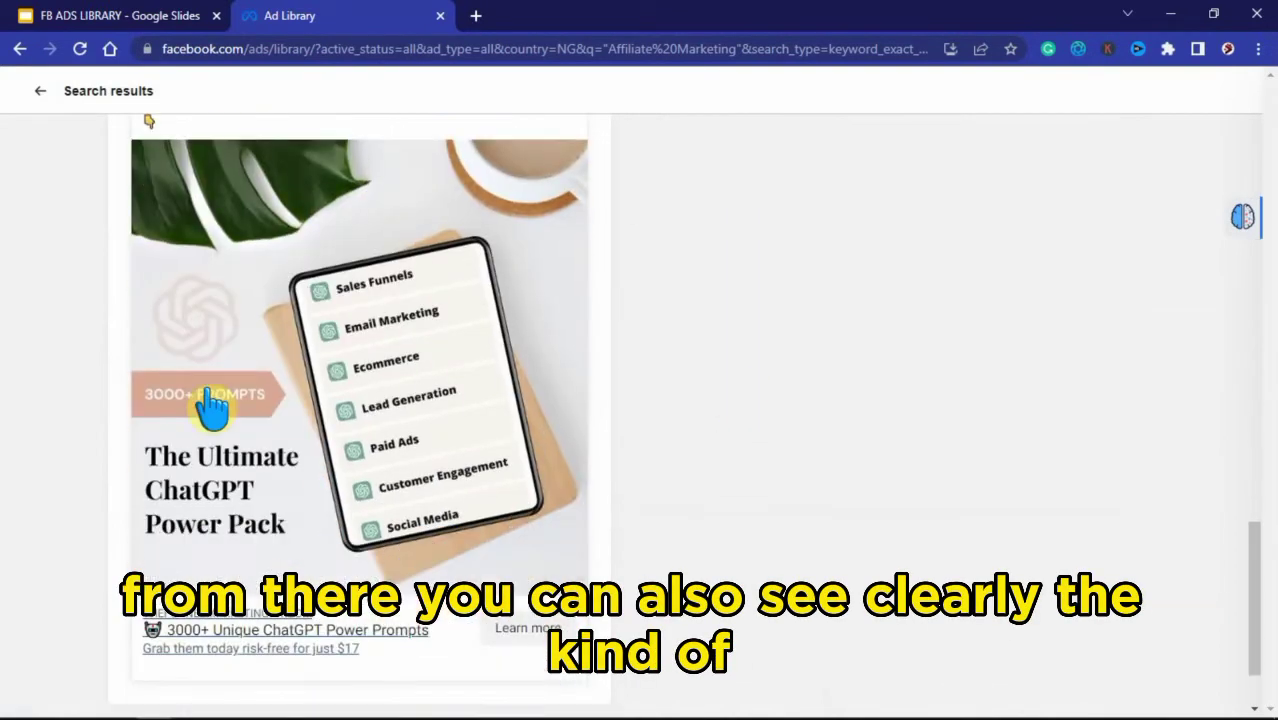
scroll(480, 280, "up", 2)
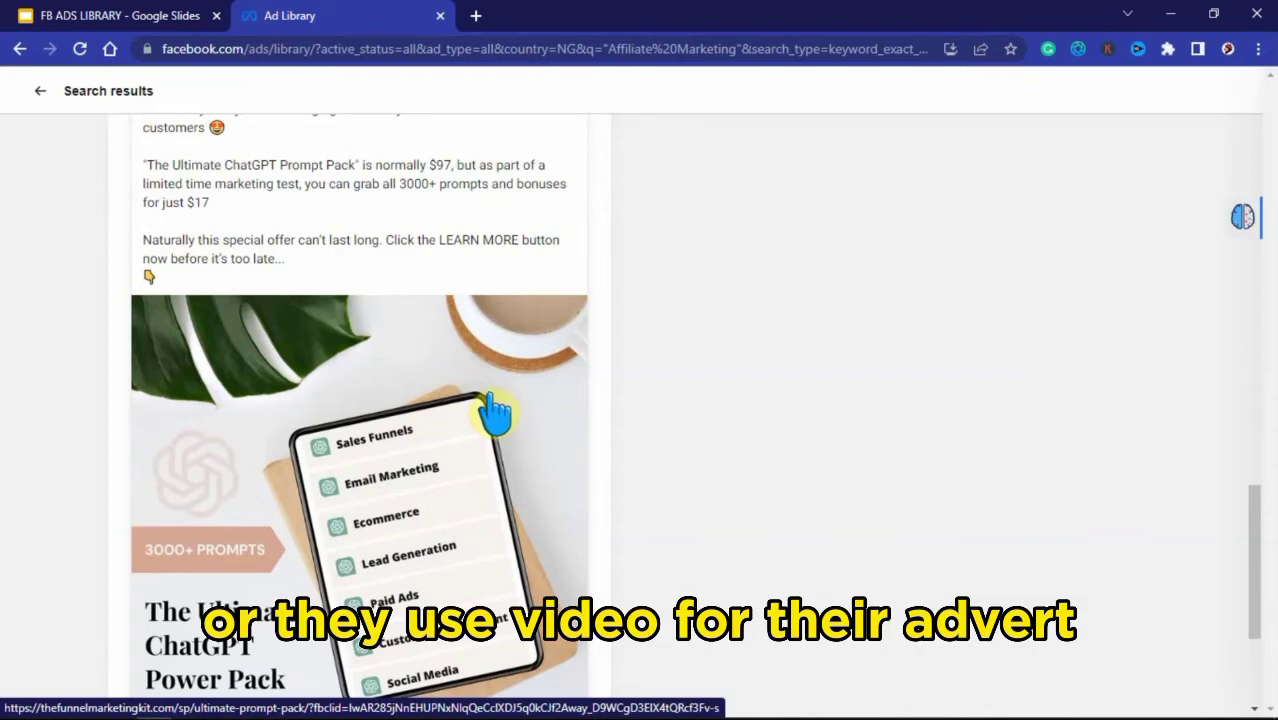
scroll(543, 456, "down", 2)
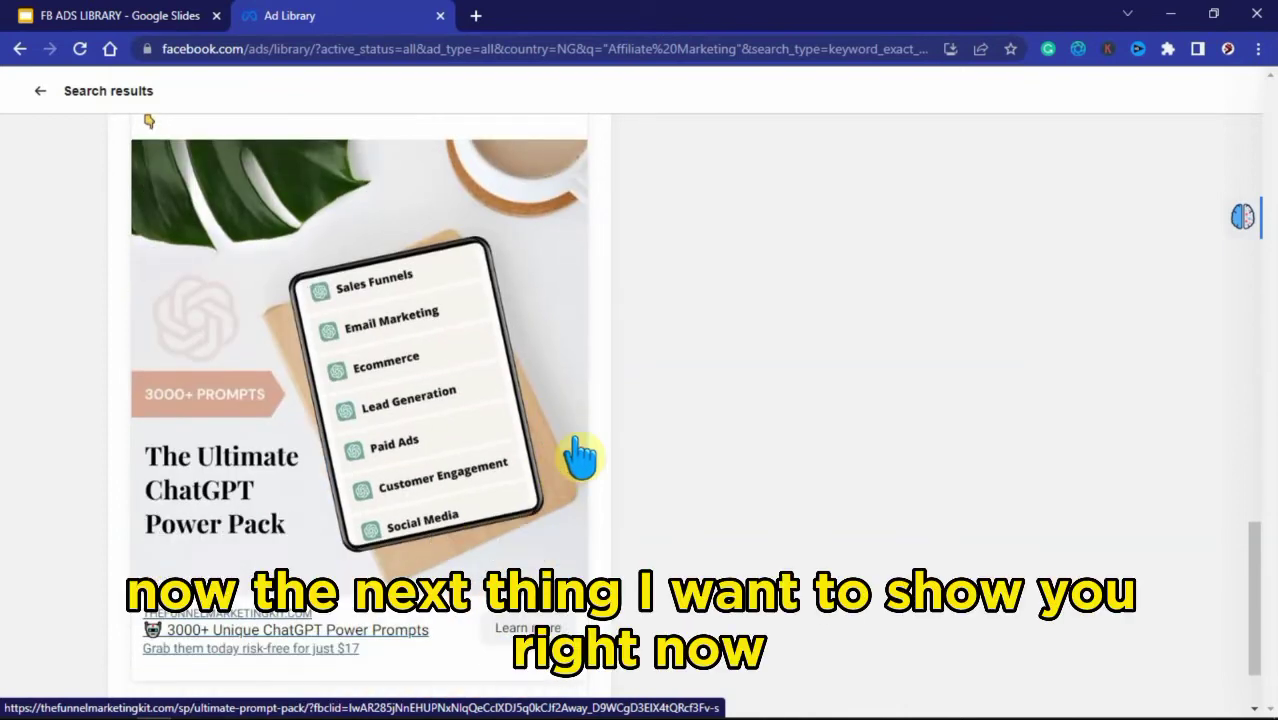
Step: Return to the search results and look through more of the advertisers' ads
left_click(40, 91)
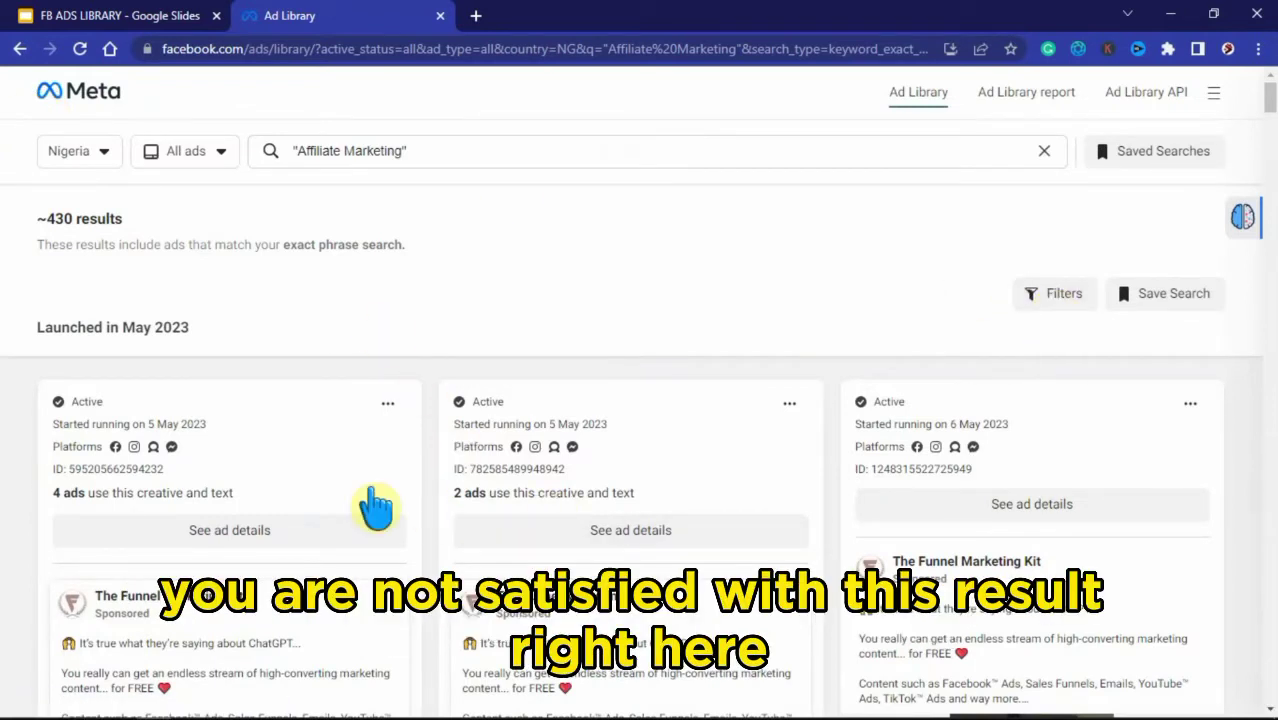
scroll(1113, 512, "down", 10)
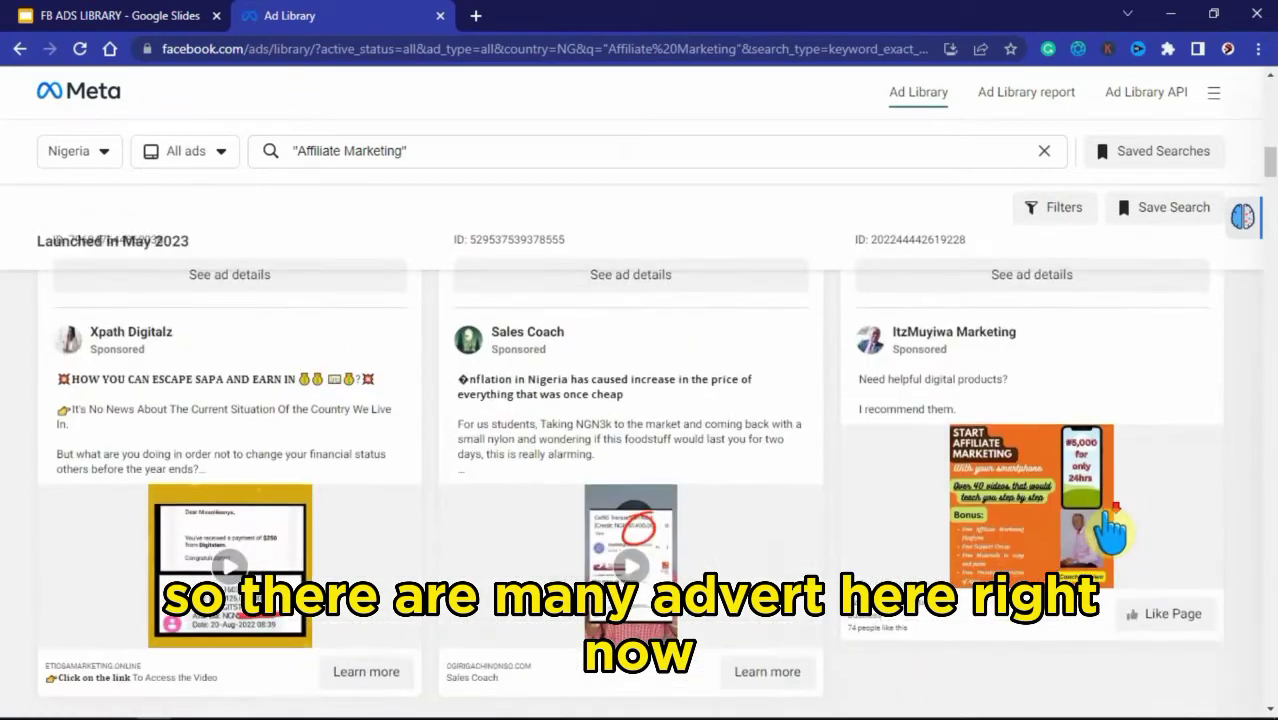
scroll(1113, 535, "down", 3)
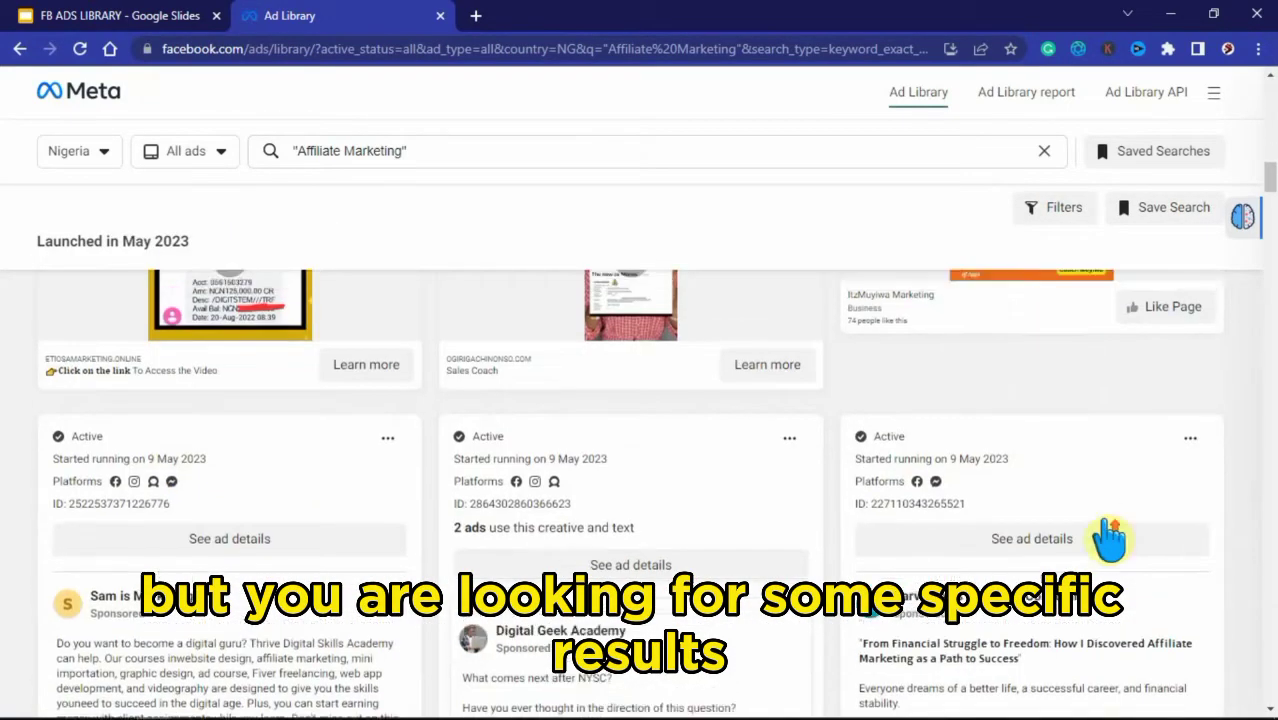
scroll(1110, 540, "up", 12)
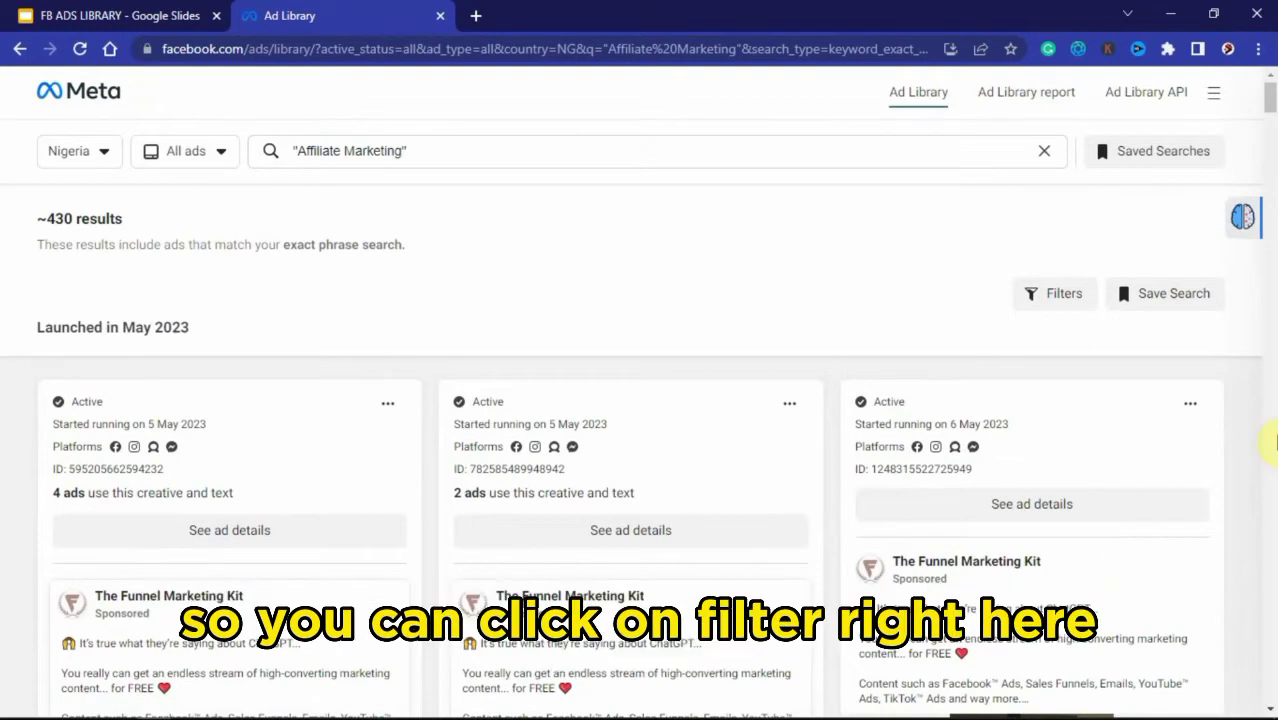
Step: Open the search filters and check the language options, keeping All languages
left_click(1064, 294)
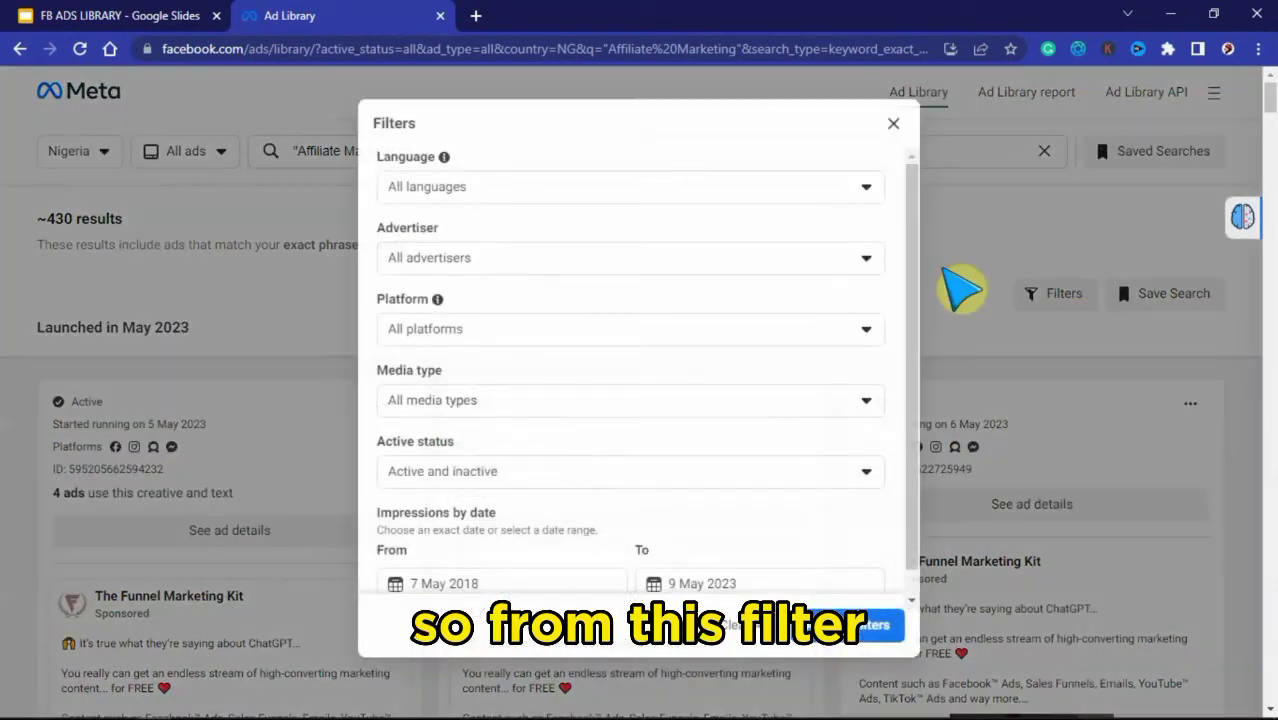
left_click(481, 201)
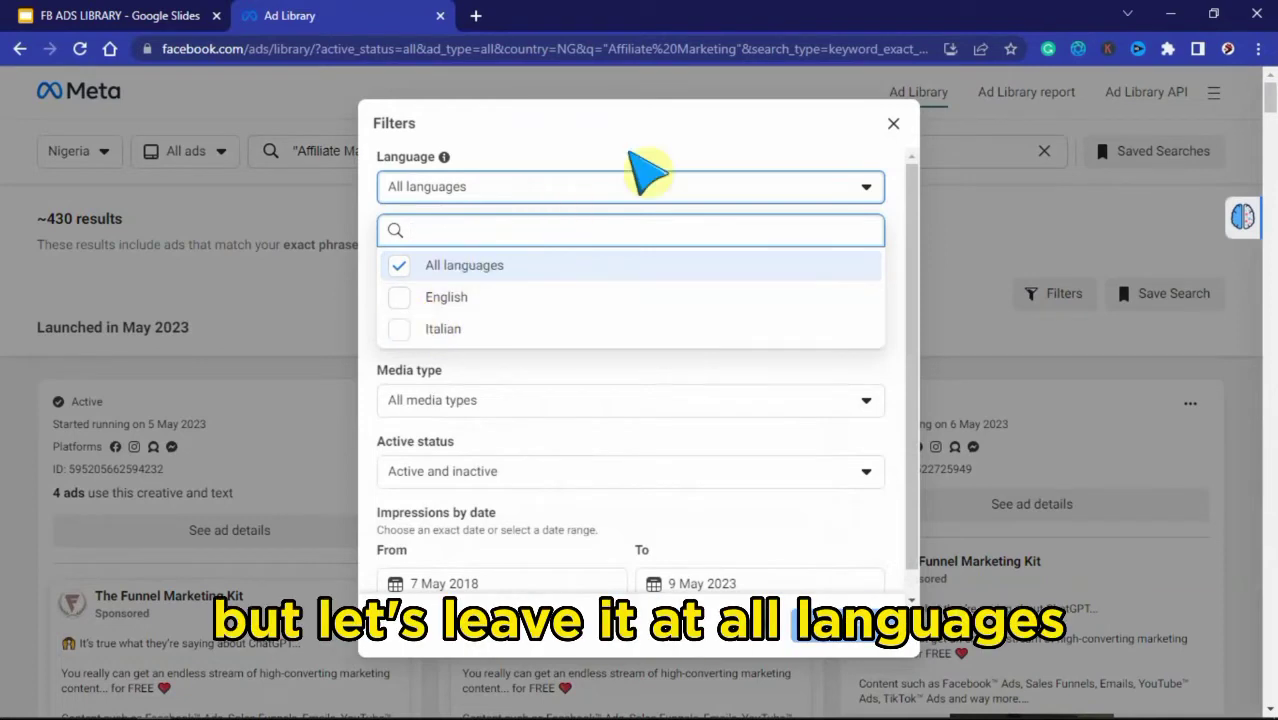
left_click(590, 188)
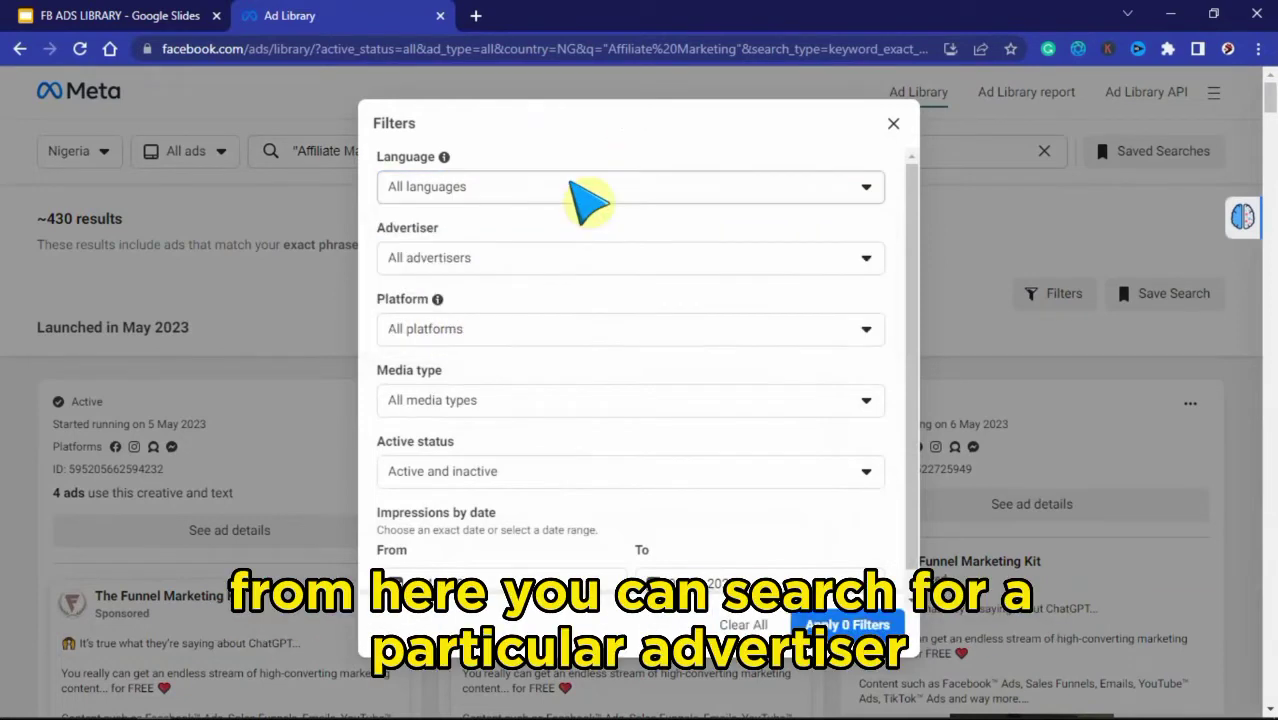
Step: Look through the advertisers available in the advertiser filter, keeping All advertisers
left_click(484, 262)
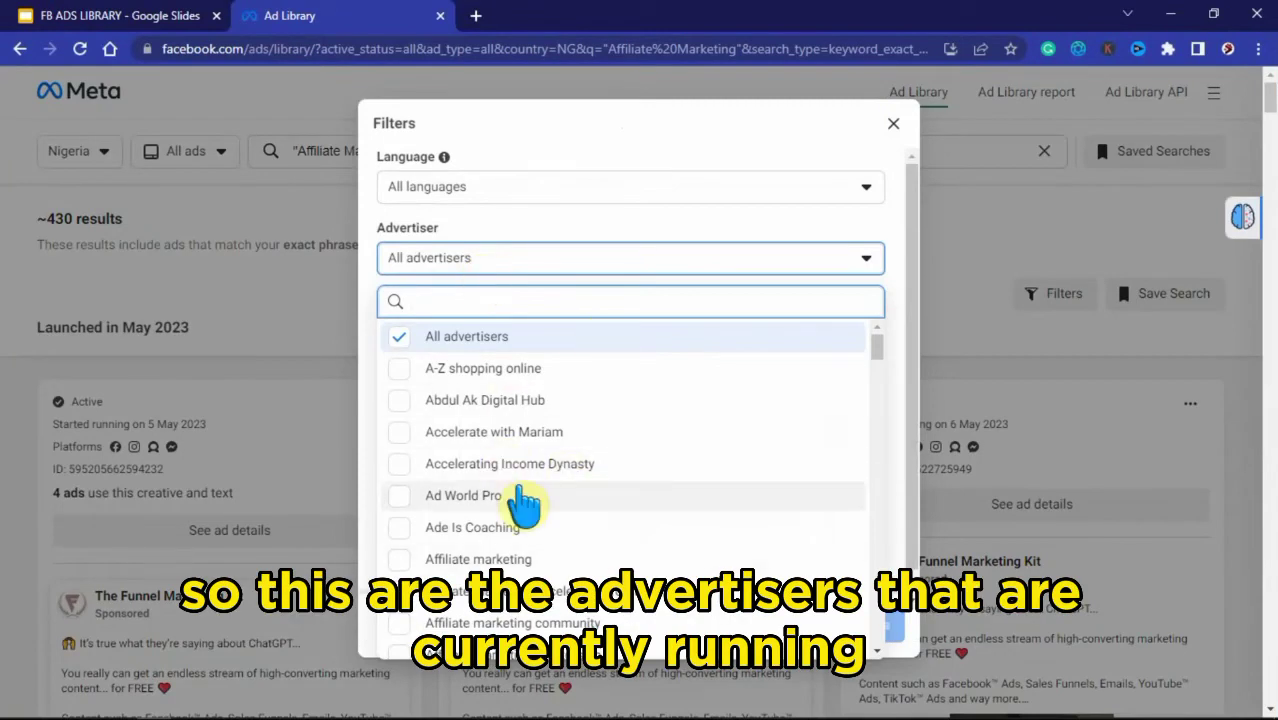
left_click_drag(877, 349, 875, 430)
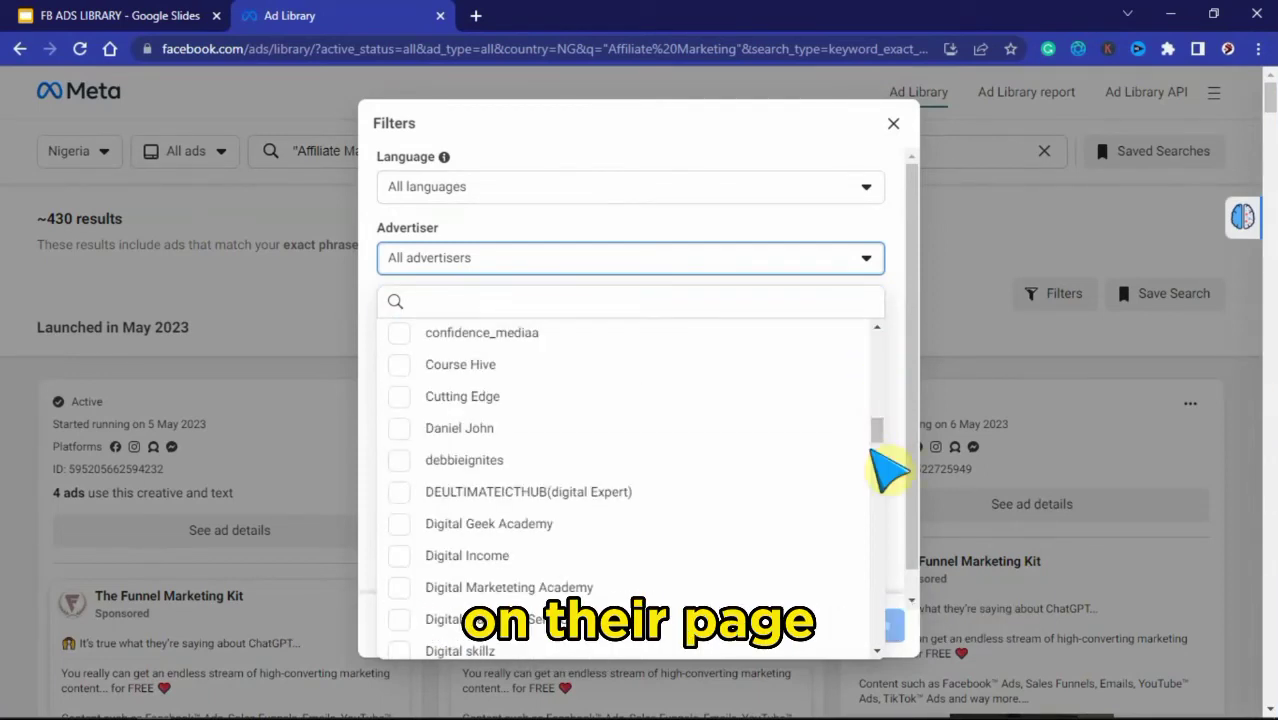
left_click_drag(880, 449, 877, 518)
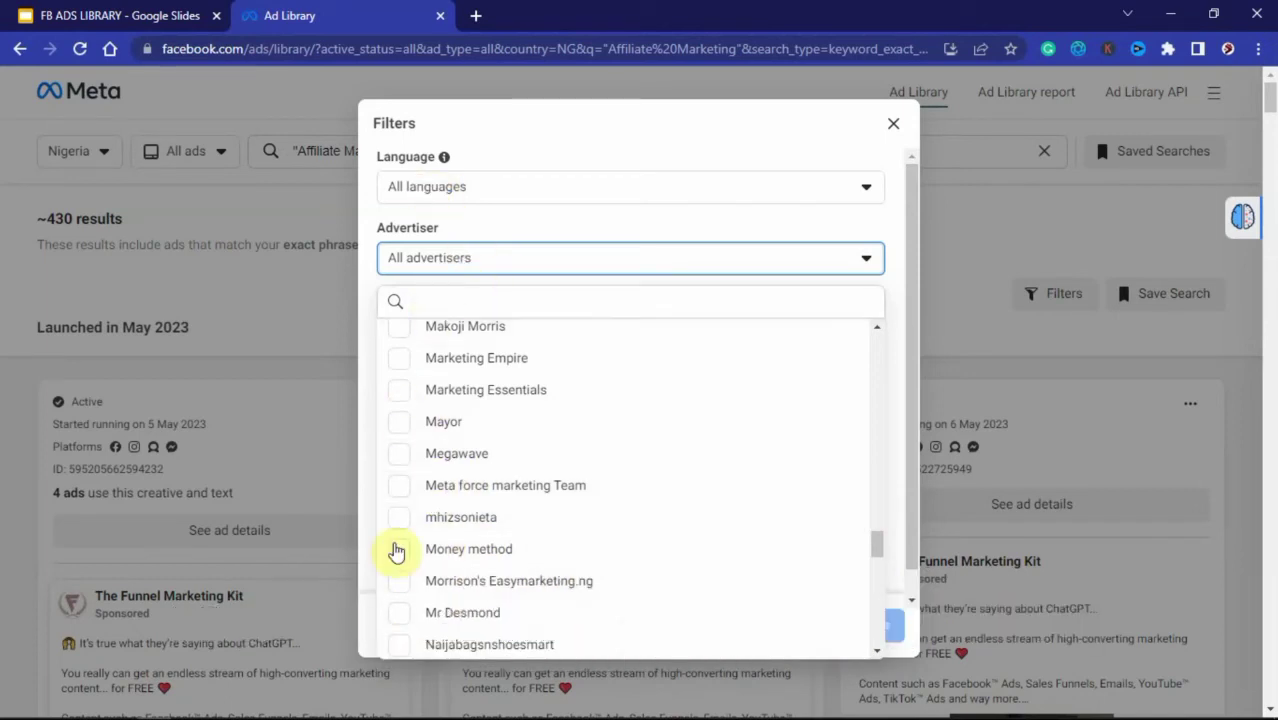
scroll(467, 565, "down", 10)
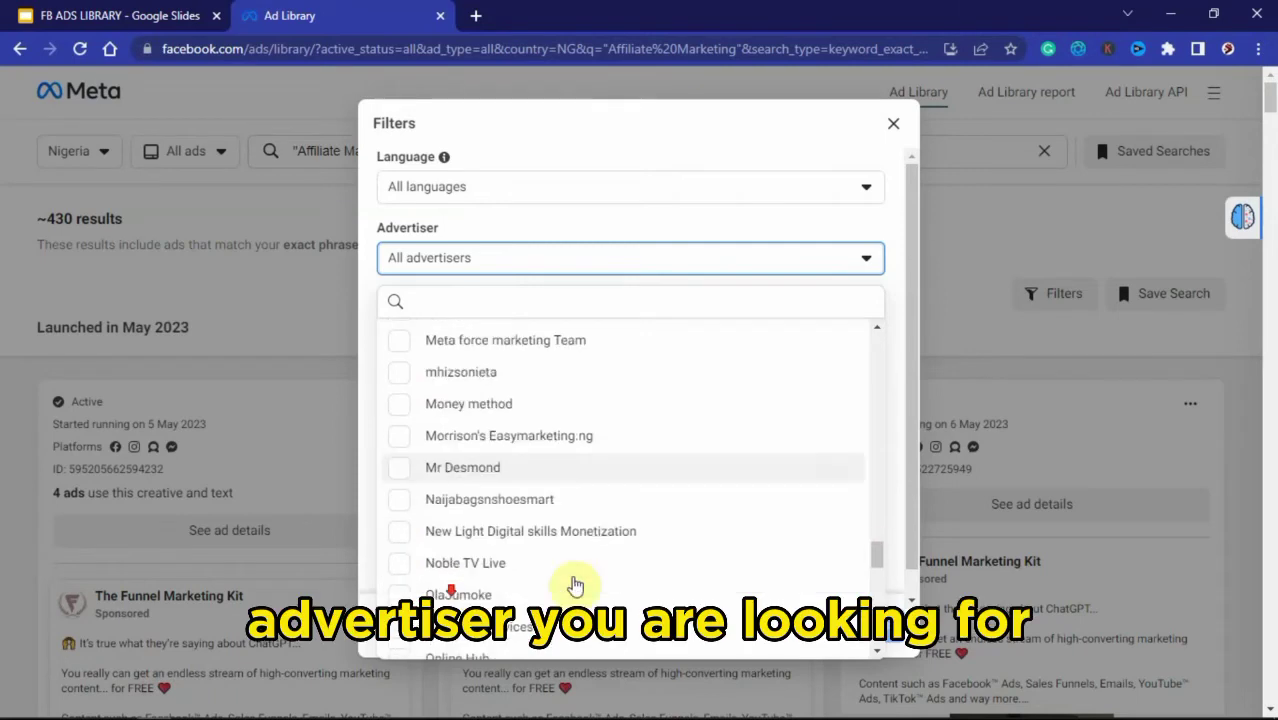
scroll(472, 528, "down", 3)
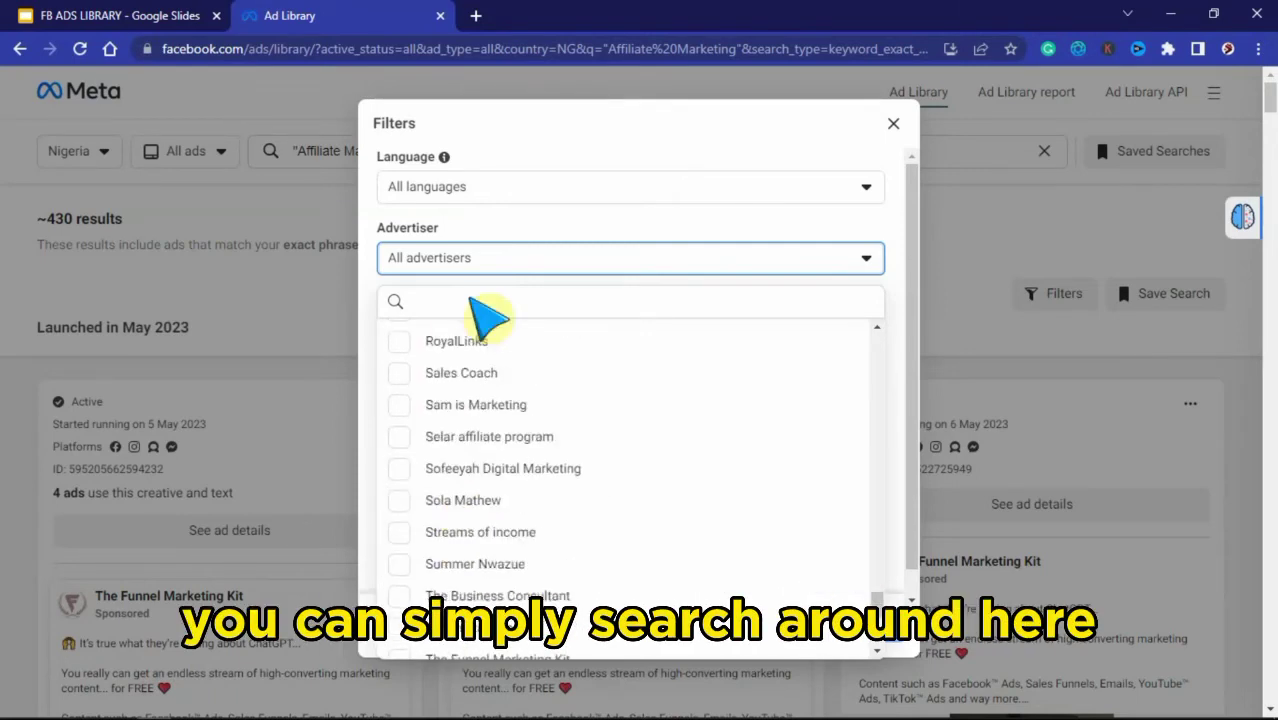
left_click(469, 298)
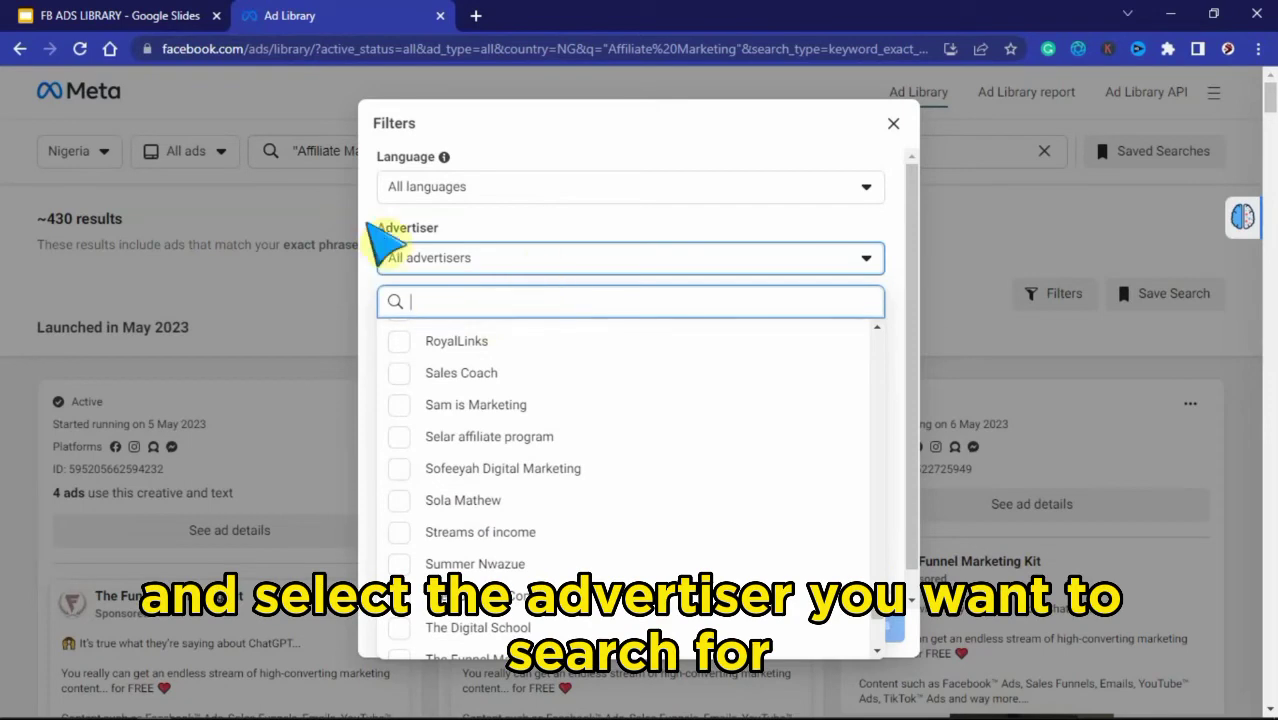
left_click(373, 219)
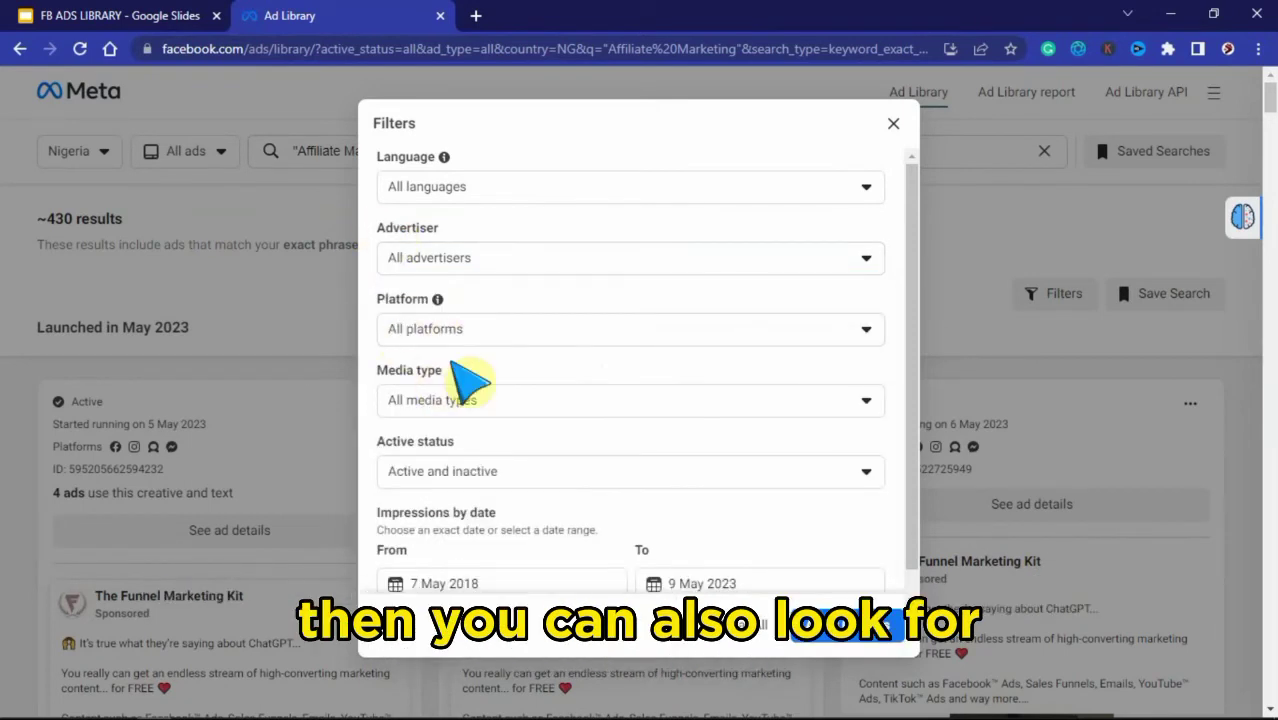
Step: Set the platform filter to Facebook only
left_click(477, 336)
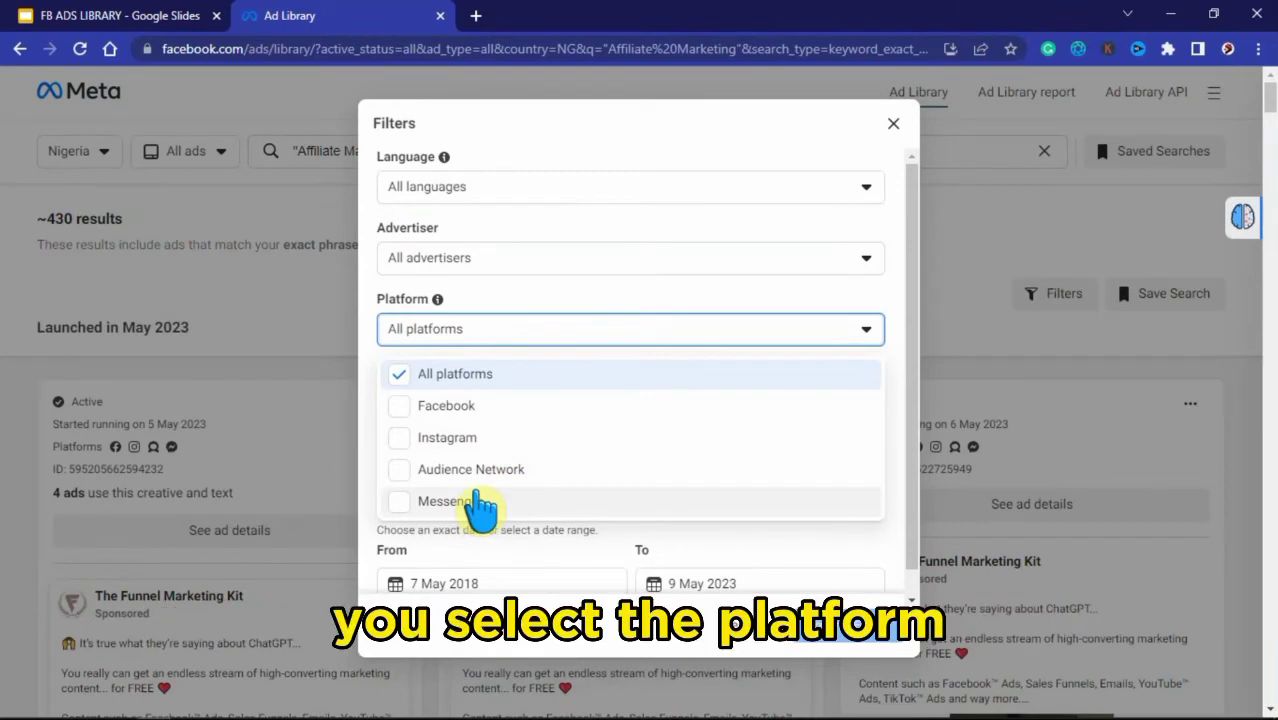
left_click(402, 407)
left_click(401, 376)
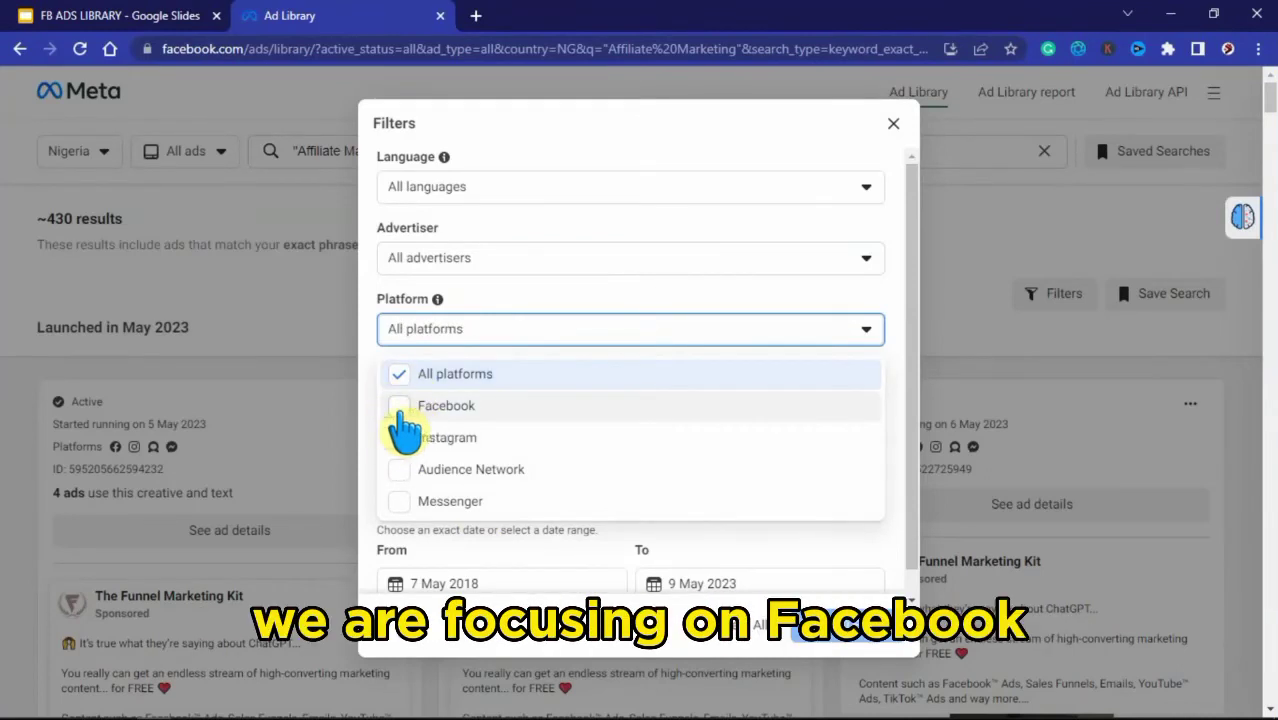
left_click(404, 410)
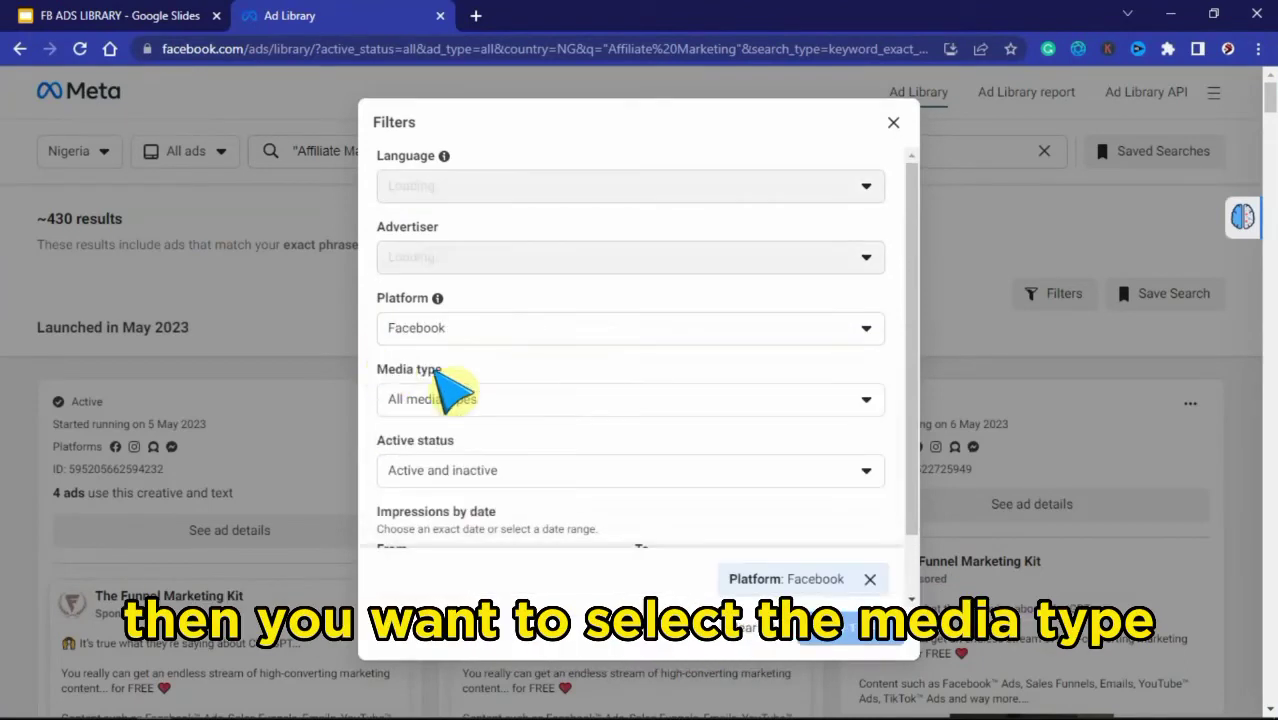
Step: Review the media type options and set the media type filter to Images and memes
left_click(477, 410)
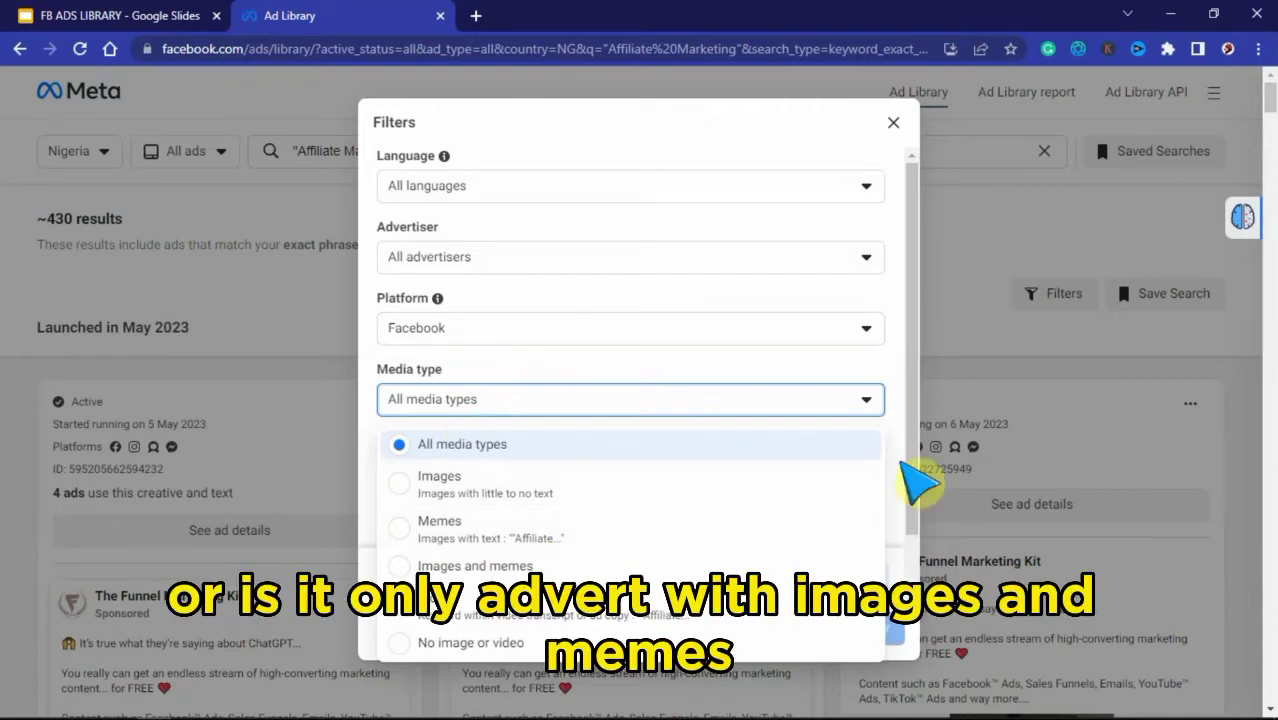
scroll(633, 566, "down", 3)
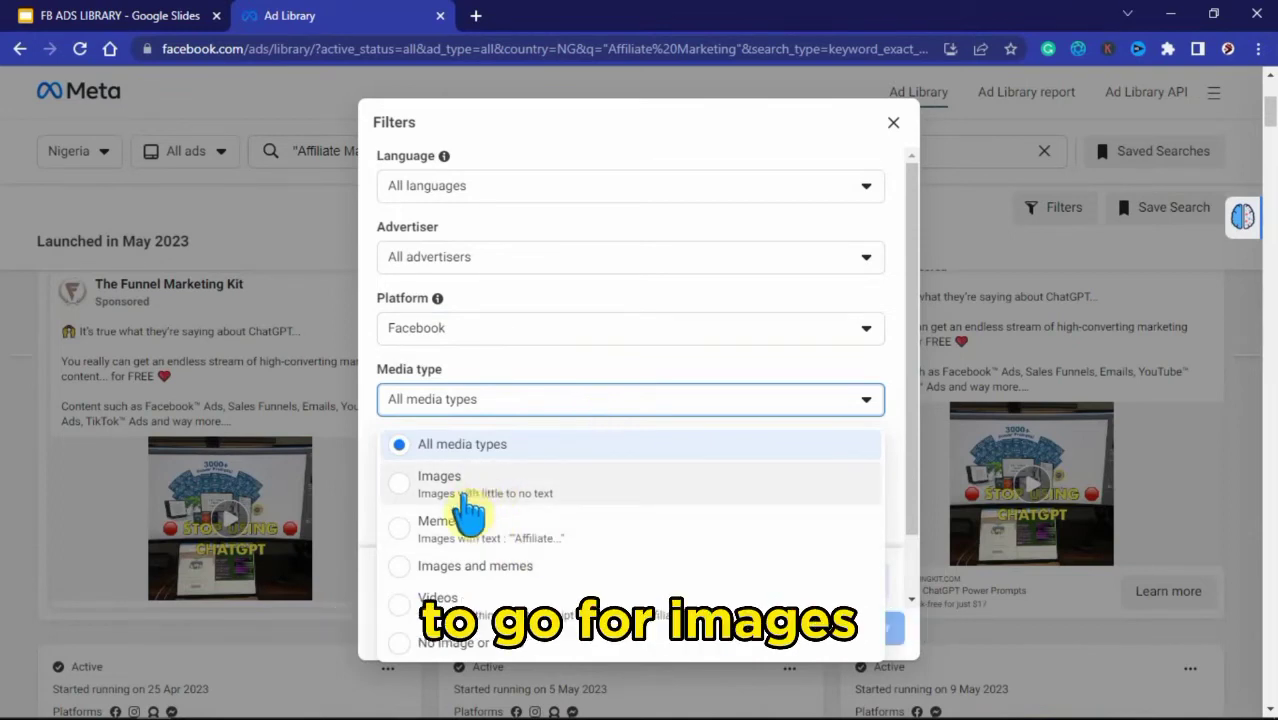
left_click_drag(481, 495, 486, 500)
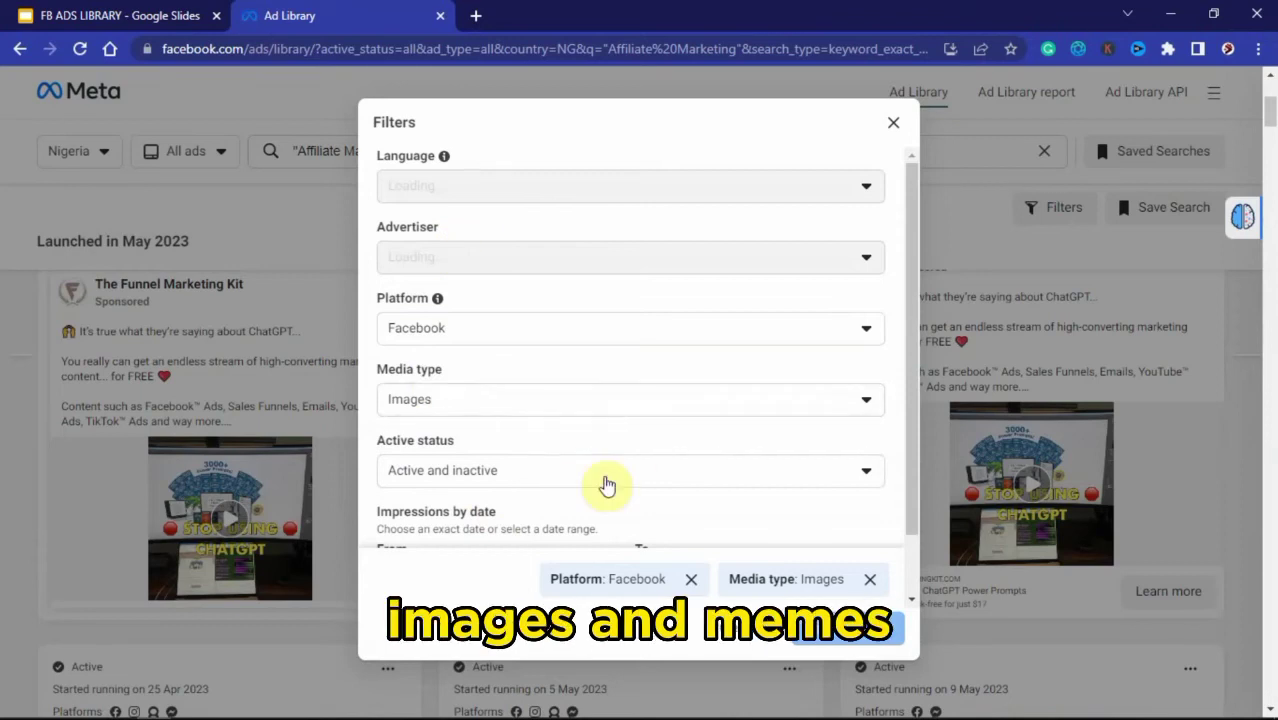
left_click(612, 399)
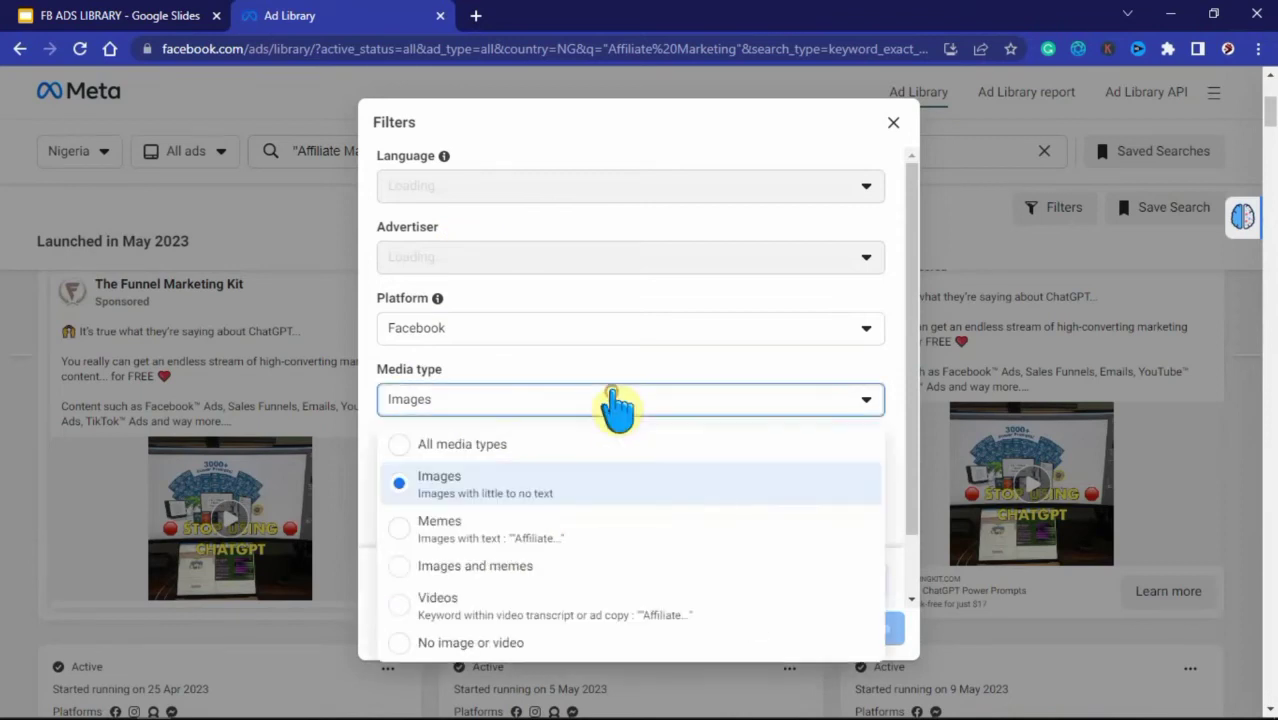
left_click(452, 567)
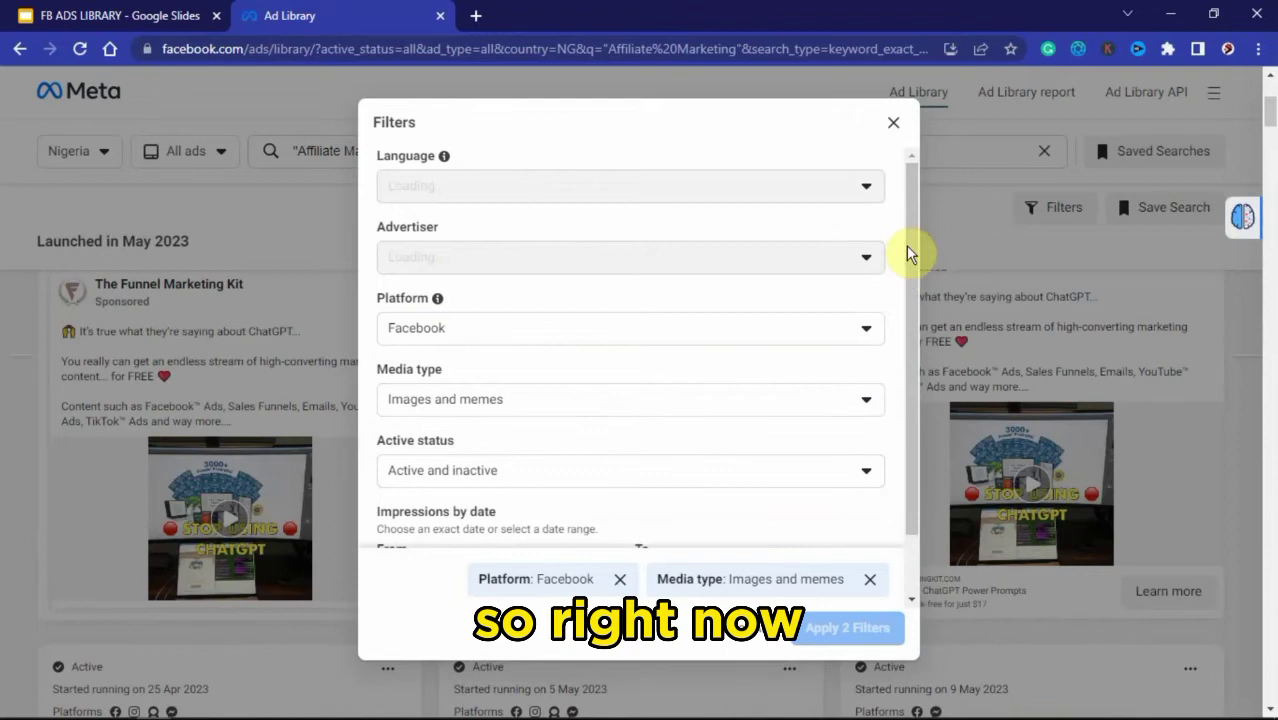
Step: Set the active status filter to Active ads
scroll(903, 330, "down", 1)
left_click(535, 400)
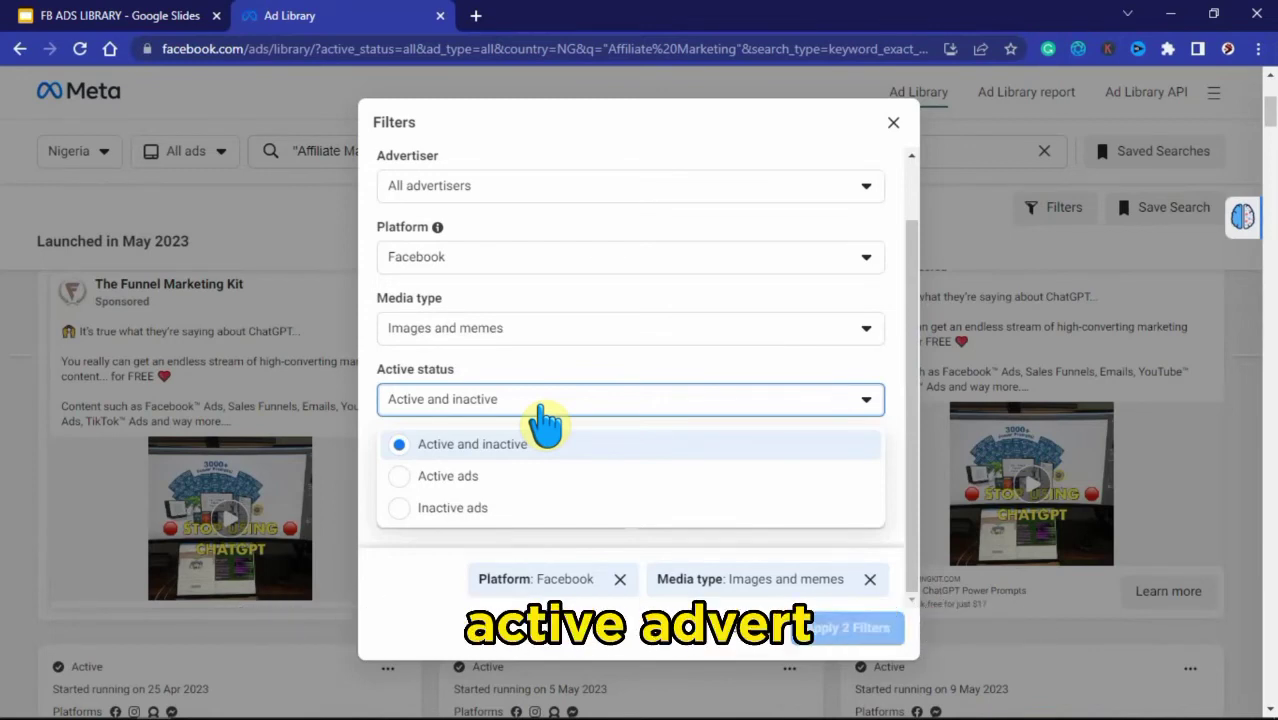
left_click(450, 477)
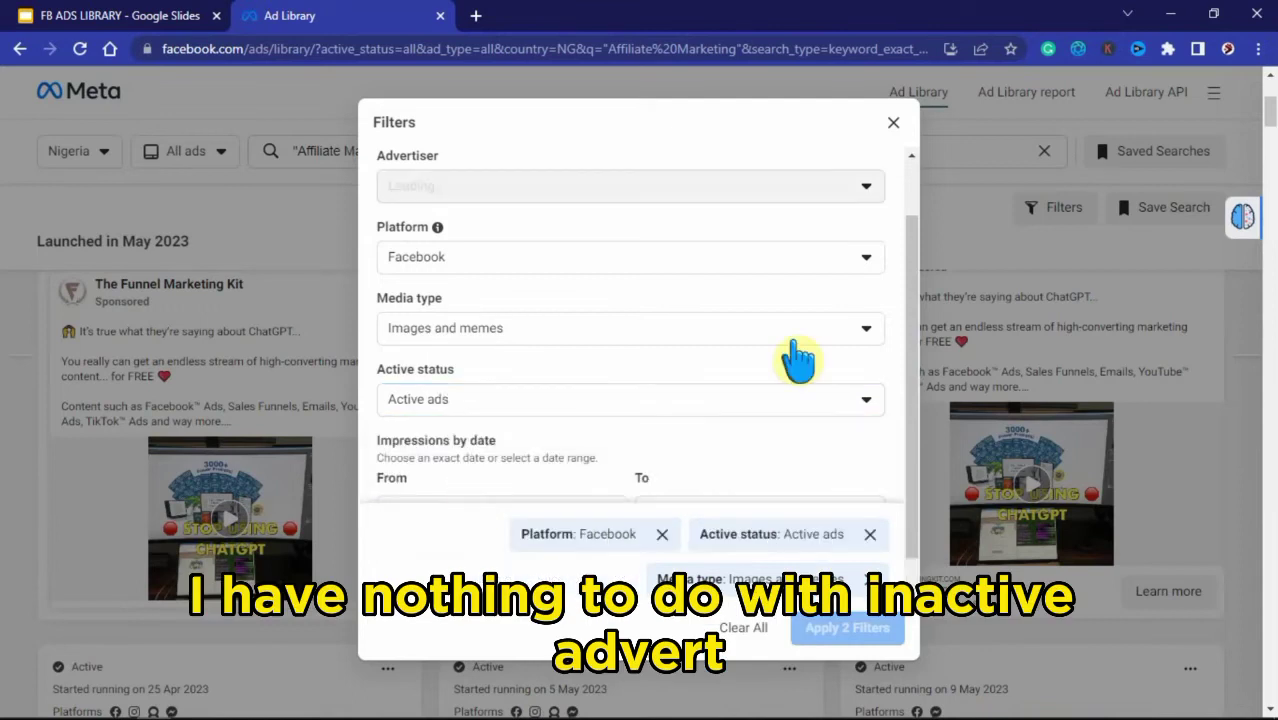
Step: Look through the impressions start-date calendar up to early 2023 and check the end date, keeping the existing date range
scroll(905, 420, "down", 1)
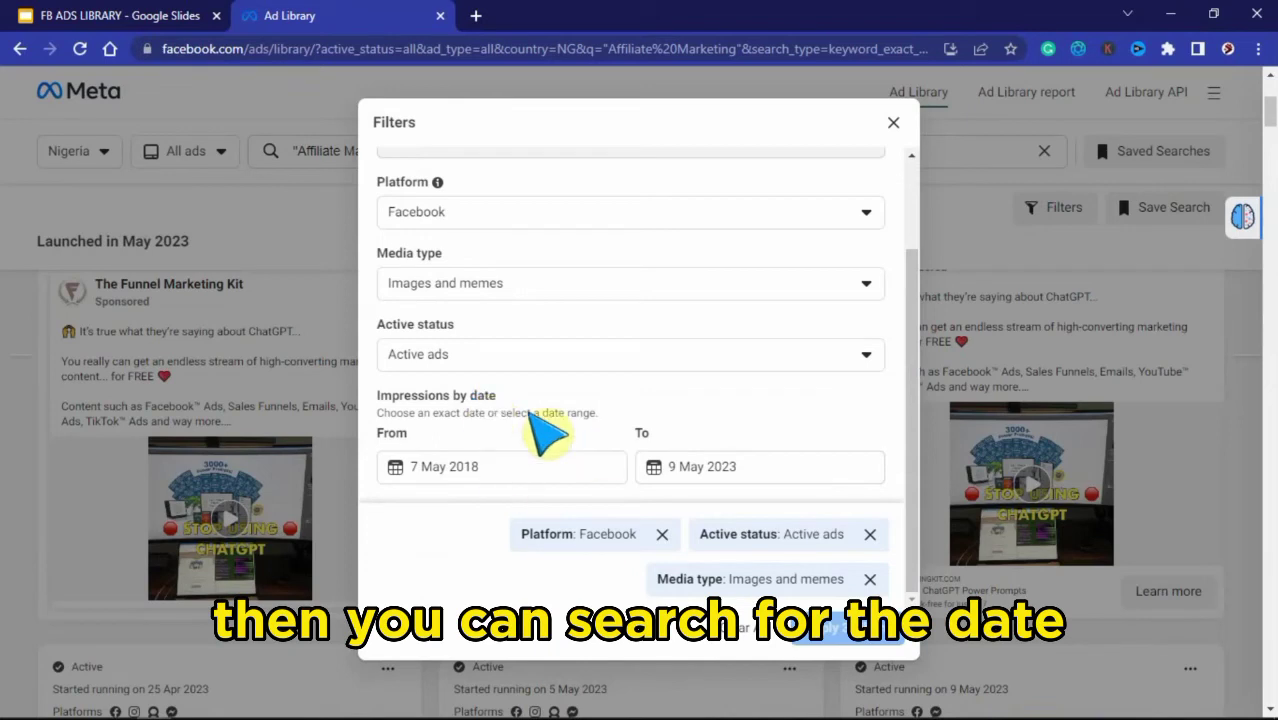
left_click(490, 466)
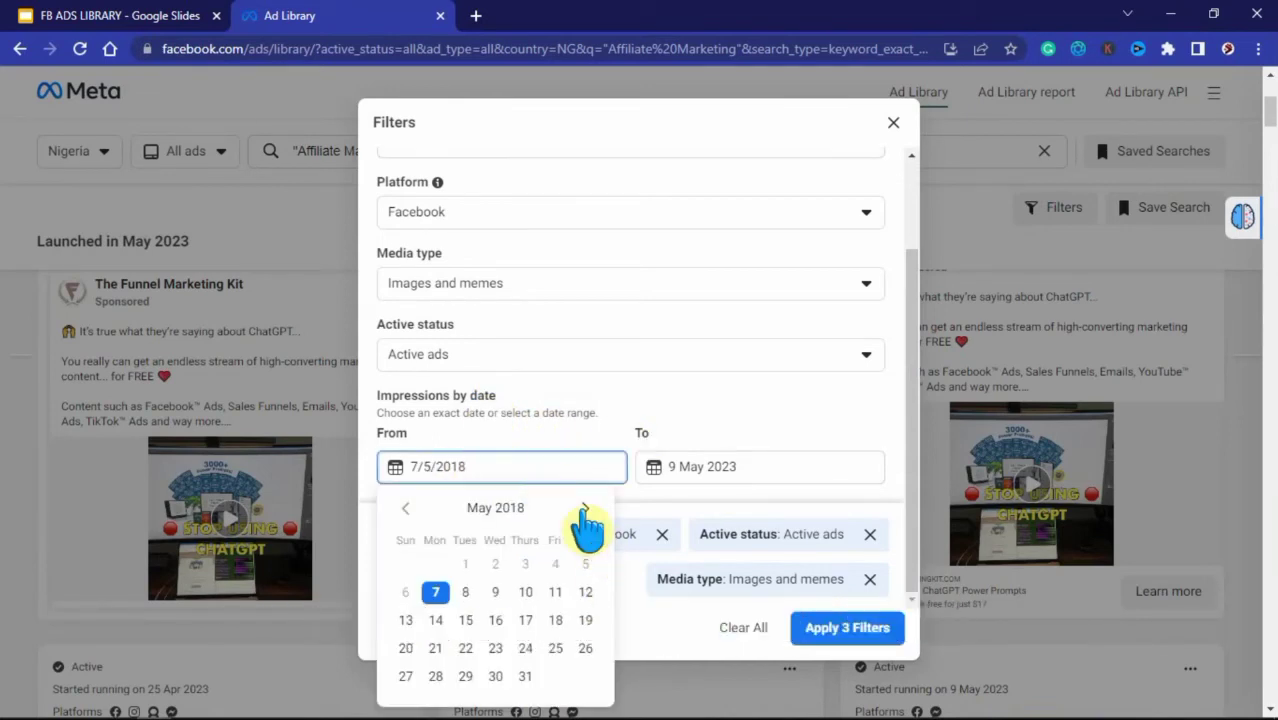
left_click(584, 510)
left_click(584, 510)
left_click(585, 509)
left_click(585, 509)
left_click(587, 509)
left_click(590, 509)
left_click(588, 509)
left_click(588, 509)
left_click(588, 509)
left_click(588, 509)
left_click(588, 509)
left_click(588, 509)
left_click(588, 509)
left_click(588, 509)
left_click(588, 509)
left_click(588, 509)
left_click(588, 509)
left_click(588, 509)
left_click(588, 509)
left_click(588, 509)
left_click(588, 509)
left_click(588, 509)
left_click(586, 508)
left_click(586, 508)
left_click(586, 508)
left_click(587, 508)
left_click(587, 508)
left_click(588, 508)
left_click(588, 508)
left_click(589, 508)
left_click(589, 509)
left_click(589, 509)
left_click(589, 509)
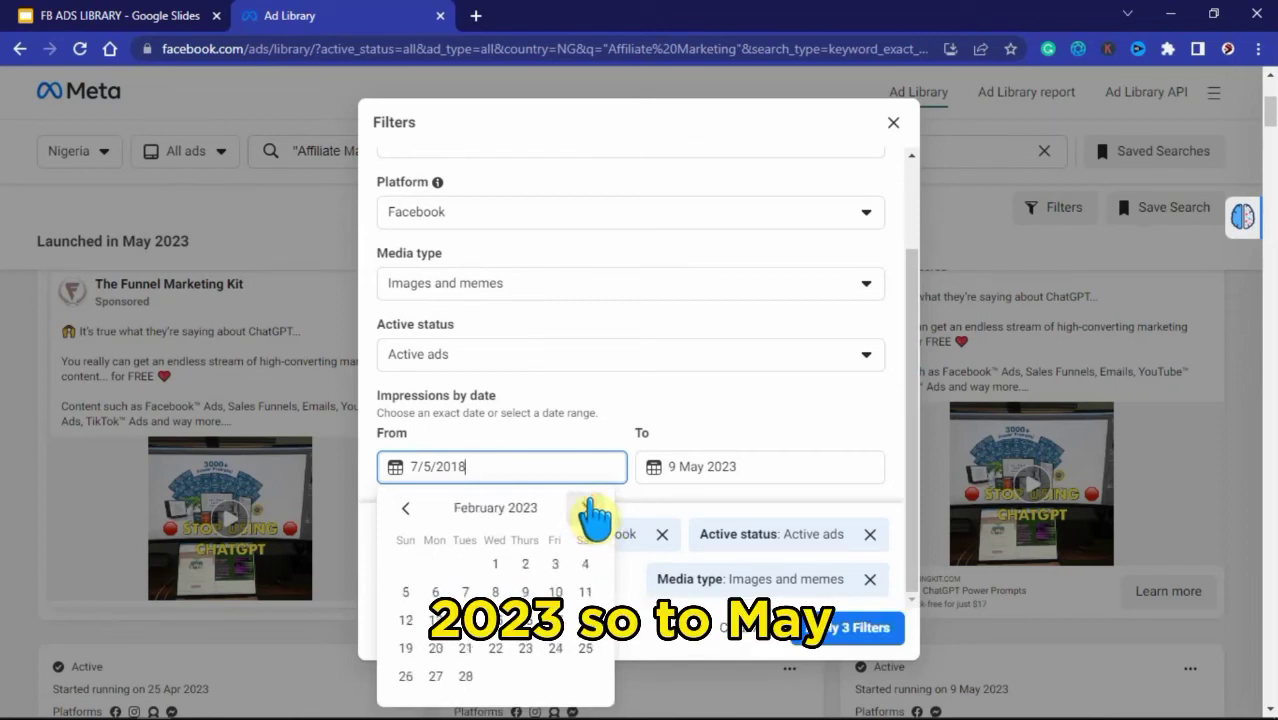
left_click(406, 510)
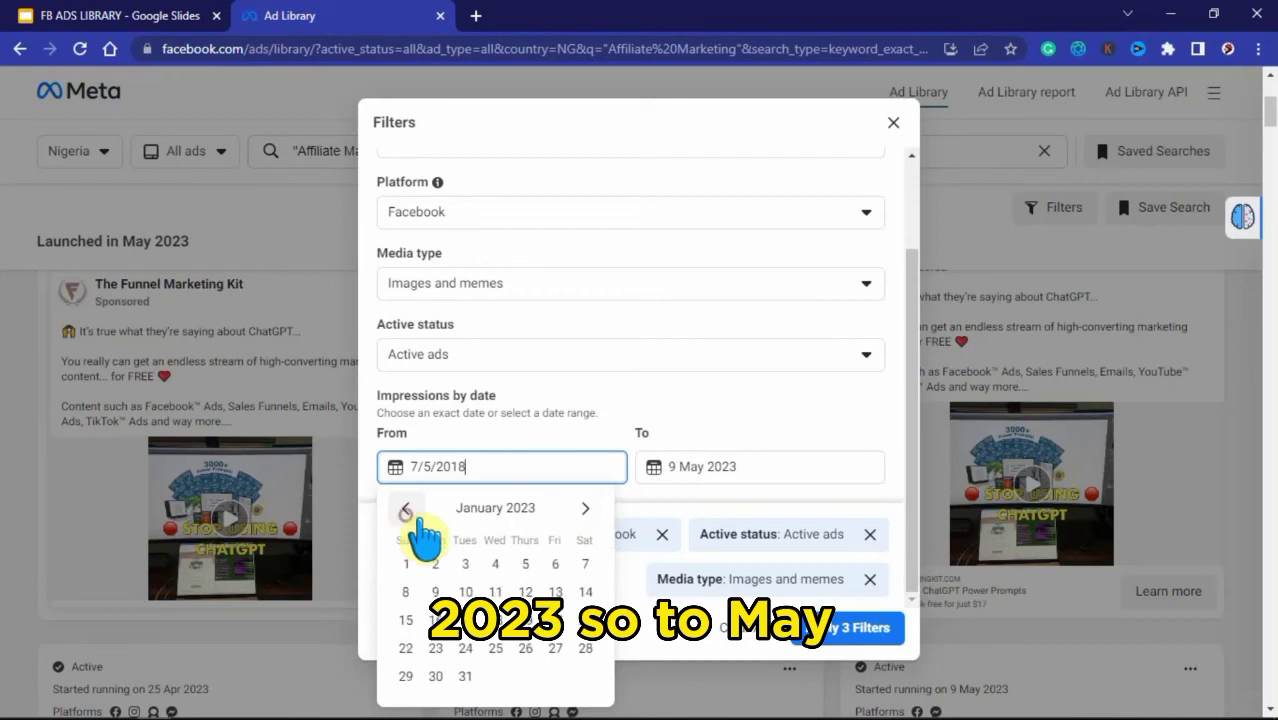
left_click(733, 465)
left_click(838, 404)
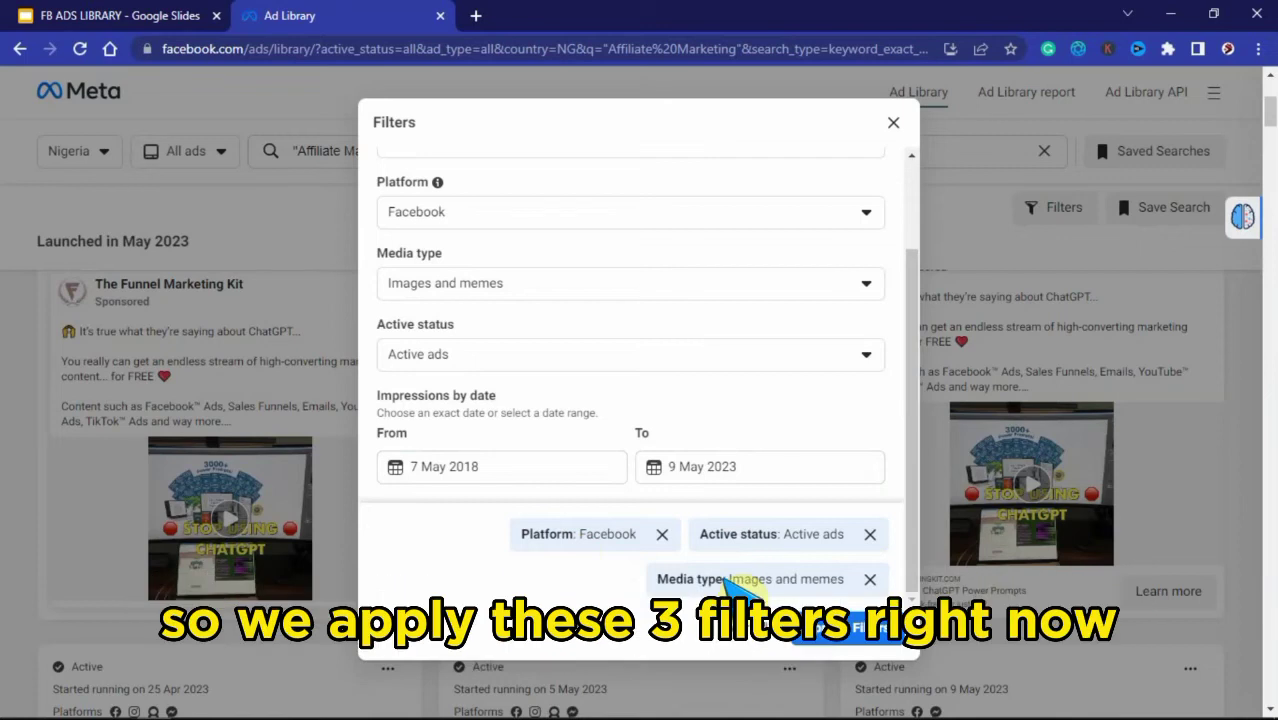
Step: Apply the Facebook, Active ads and Images and memes filters and browse the filtered affiliate marketing ads
left_click(838, 630)
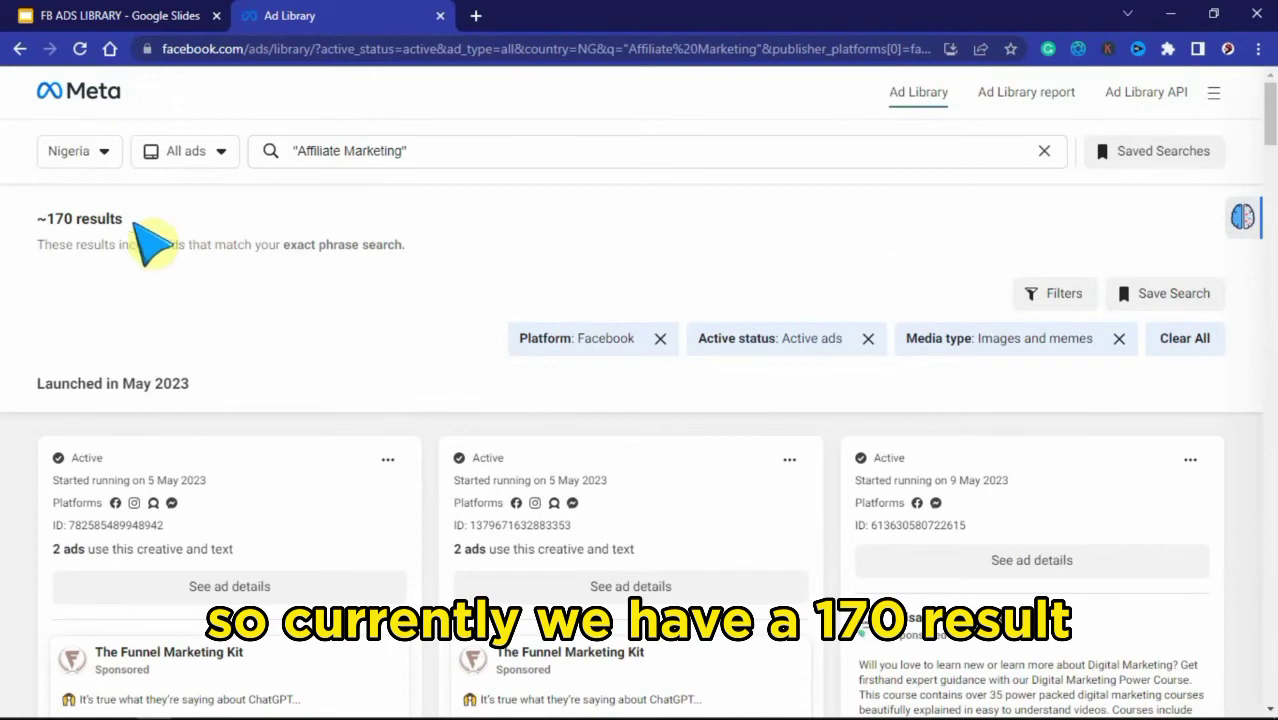
scroll(551, 394, "down", 5)
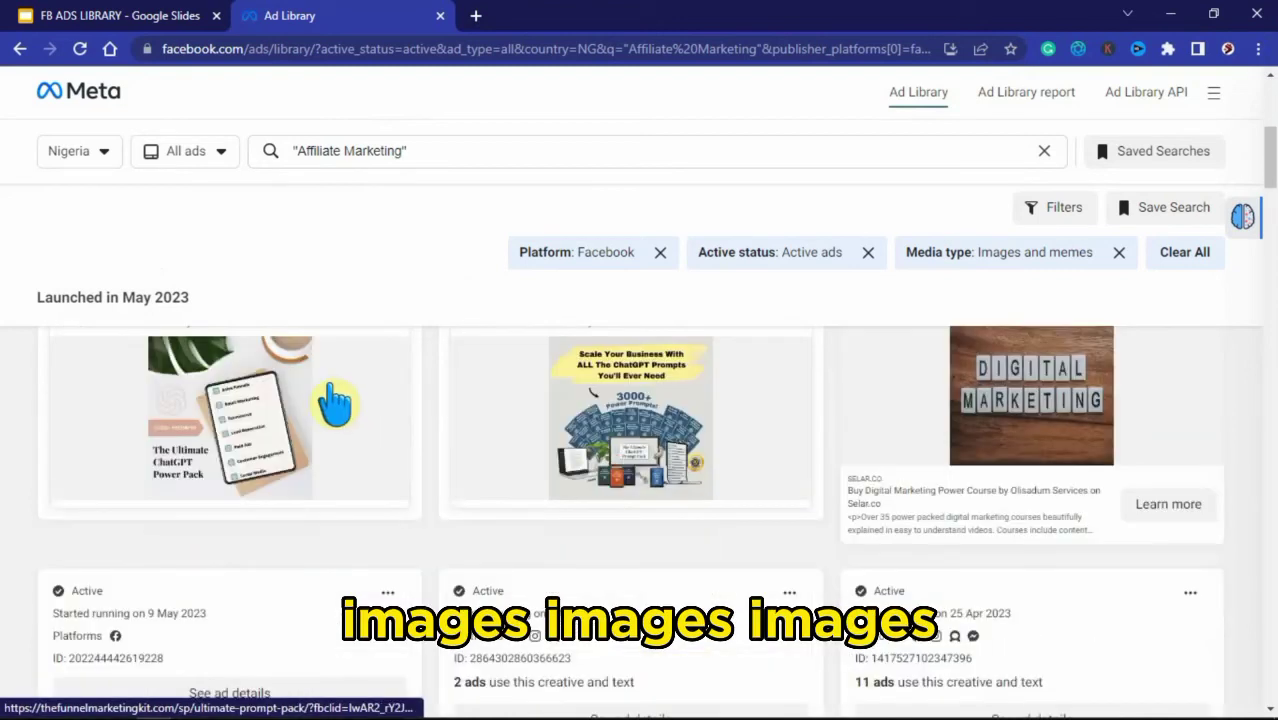
scroll(978, 430, "down", 4)
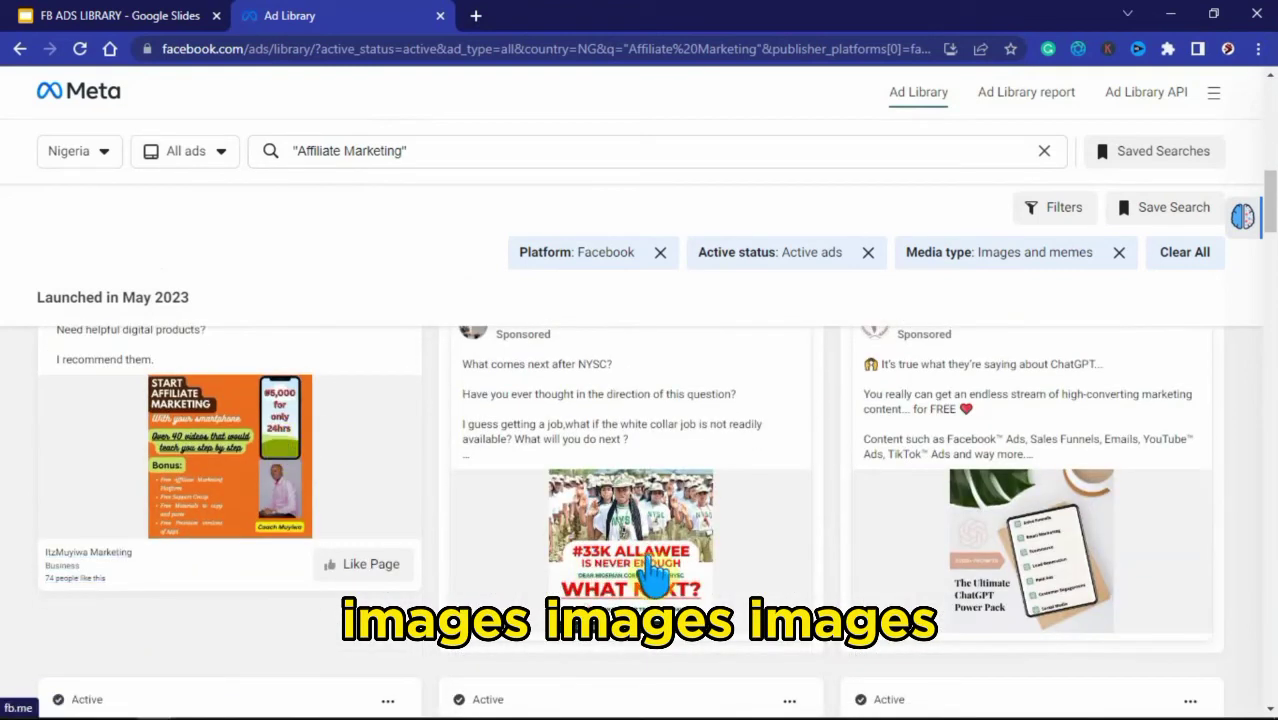
scroll(1078, 605, "down", 5)
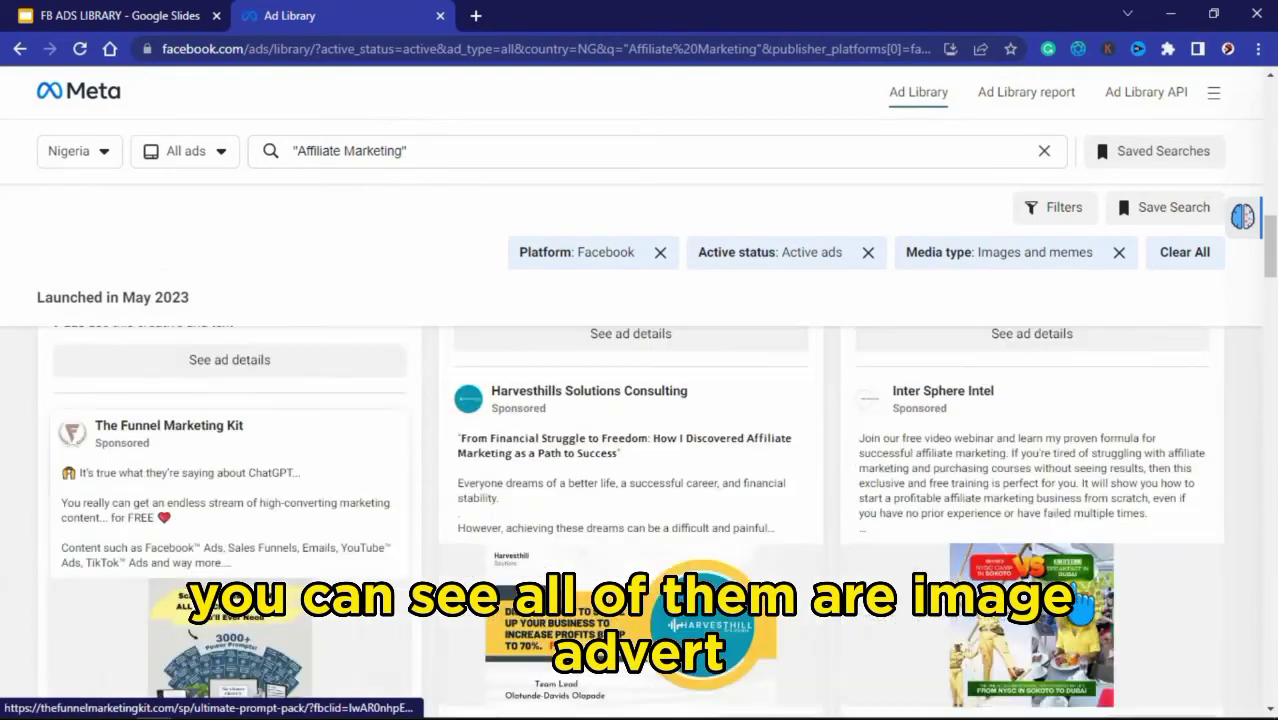
scroll(995, 568, "down", 10)
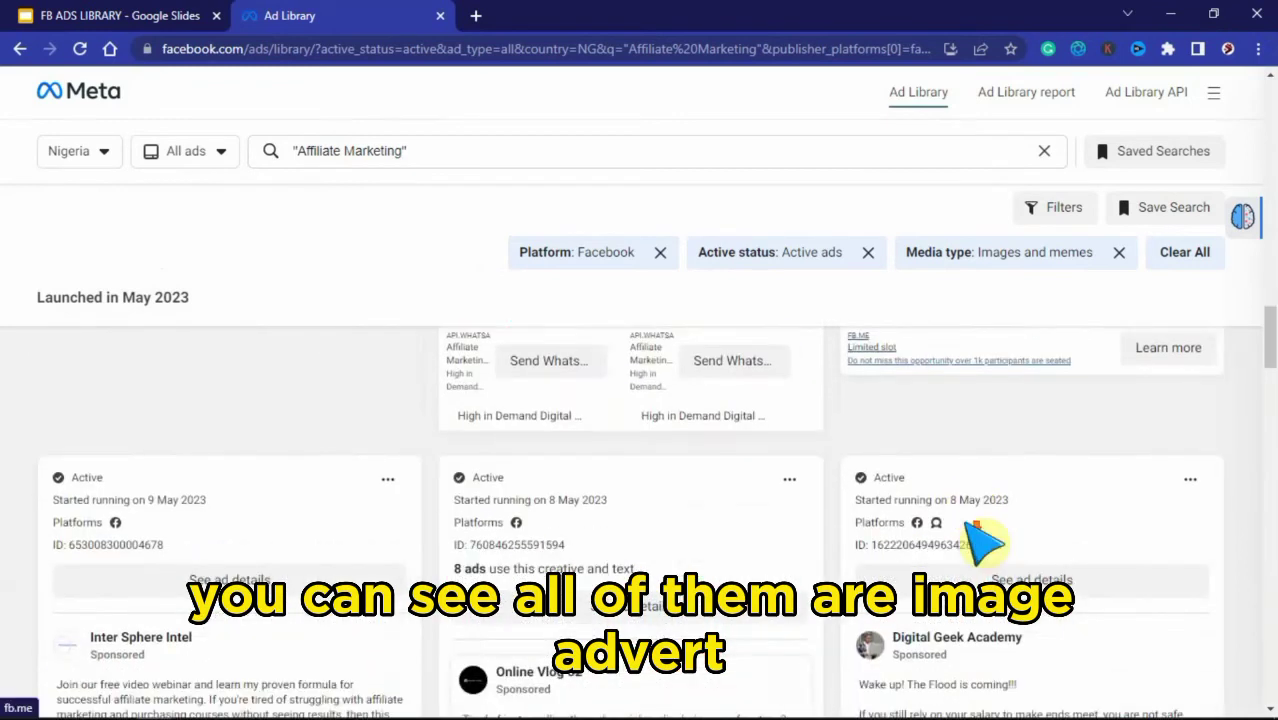
scroll(995, 540, "down", 2)
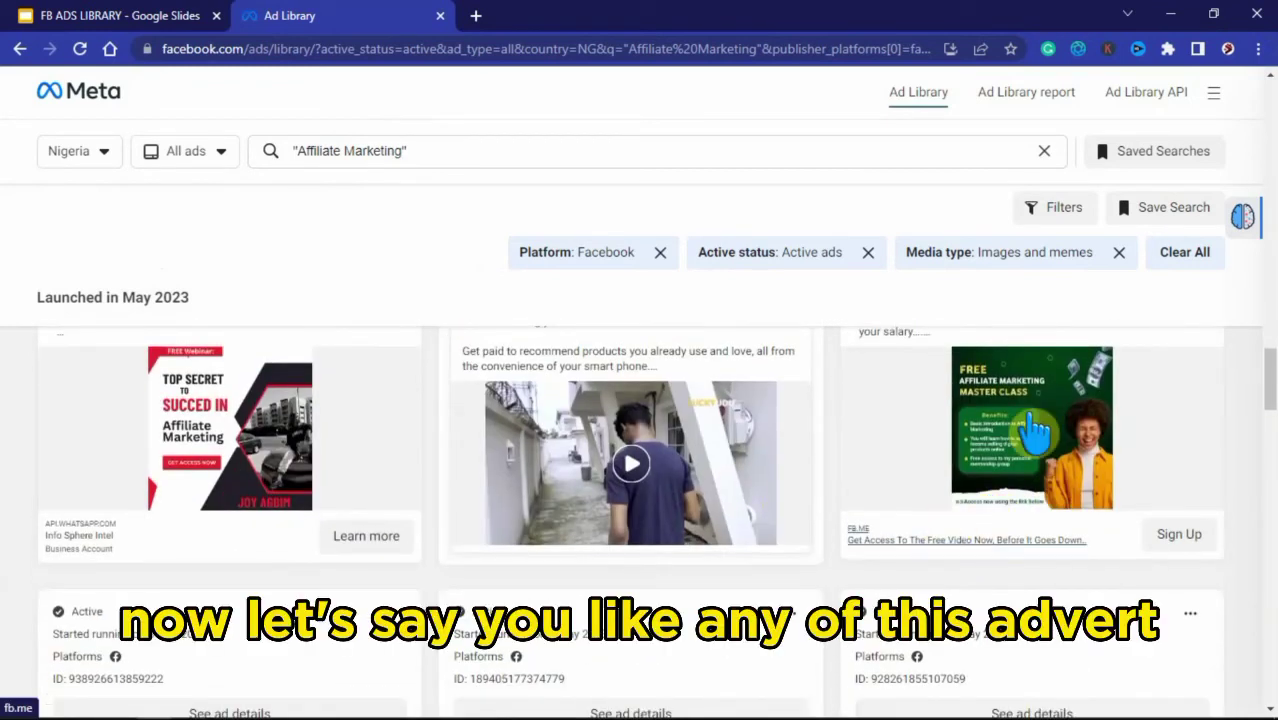
Step: Examine the copy and creative of the Digital Geek Academy ad and its neighbouring ads as models for an advert
scroll(1045, 515, "up", 1)
scroll(1045, 515, "up", 1)
scroll(1047, 520, "down", 2)
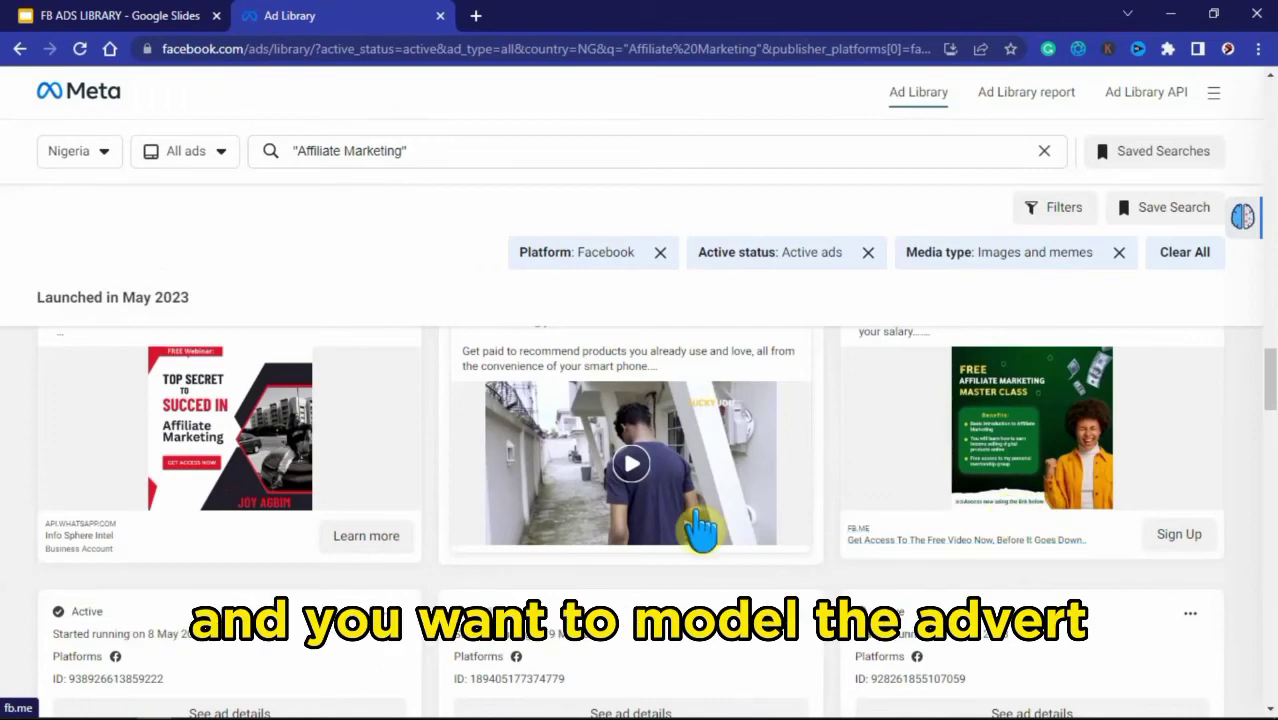
scroll(705, 530, "up", 3)
scroll(710, 535, "down", 3)
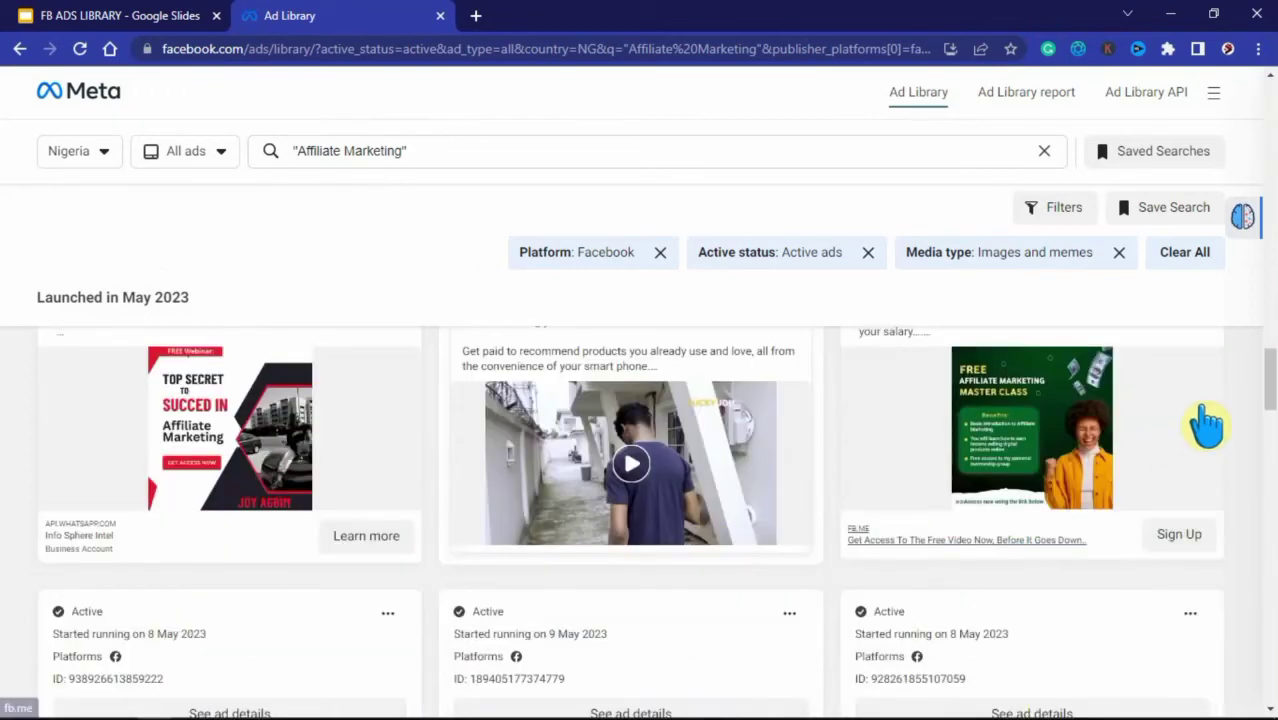
scroll(1215, 425, "up", 3)
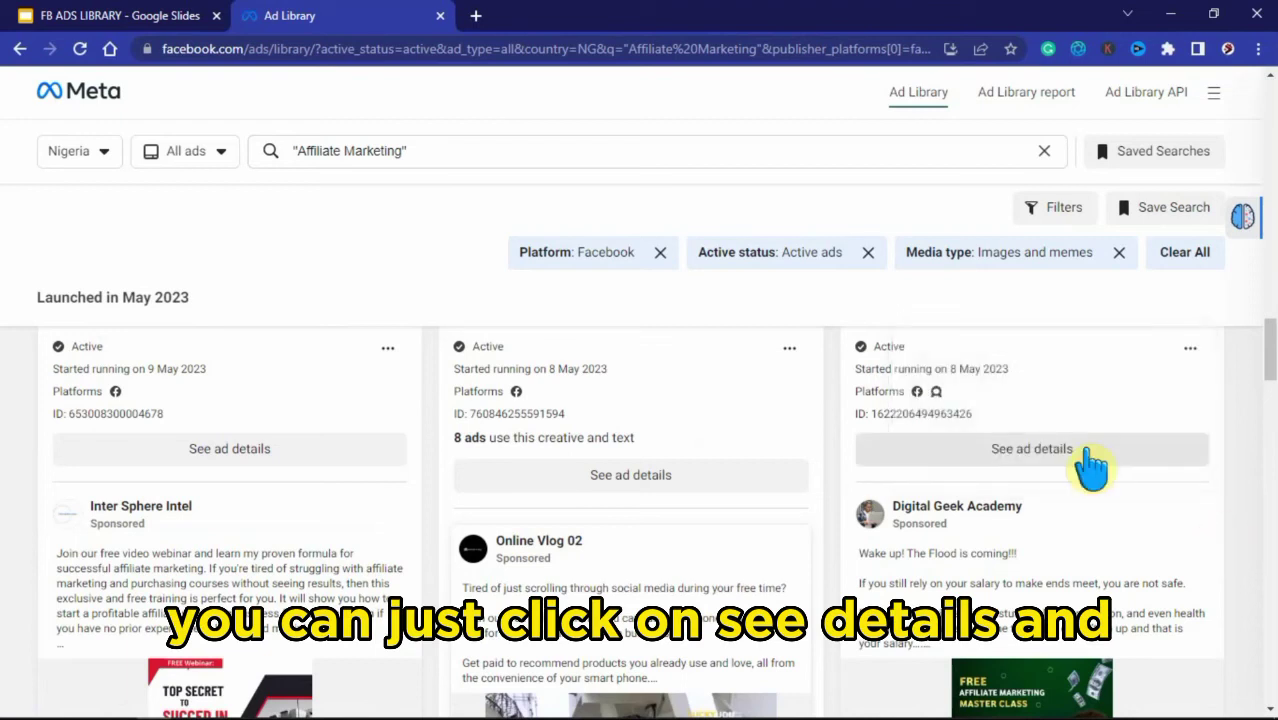
scroll(1192, 502, "down", 3)
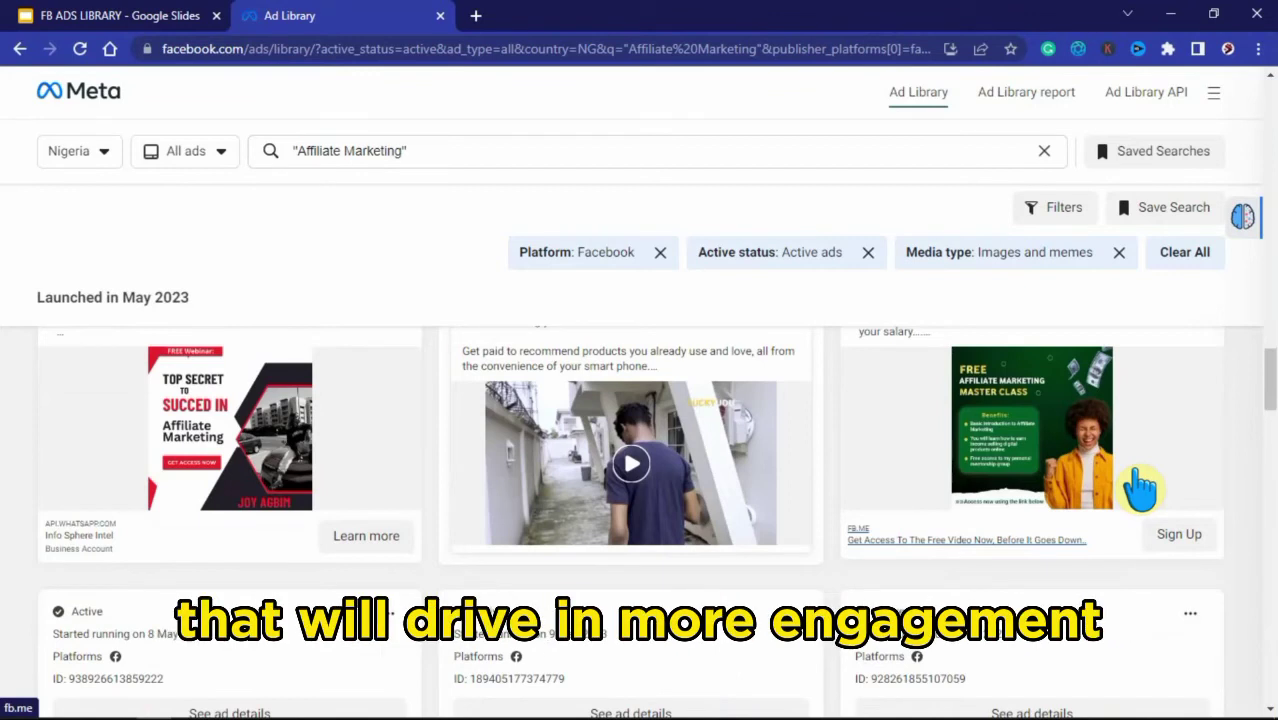
Step: Read the explanation of saved searches and close it
left_click_drag(1272, 392, 1268, 75)
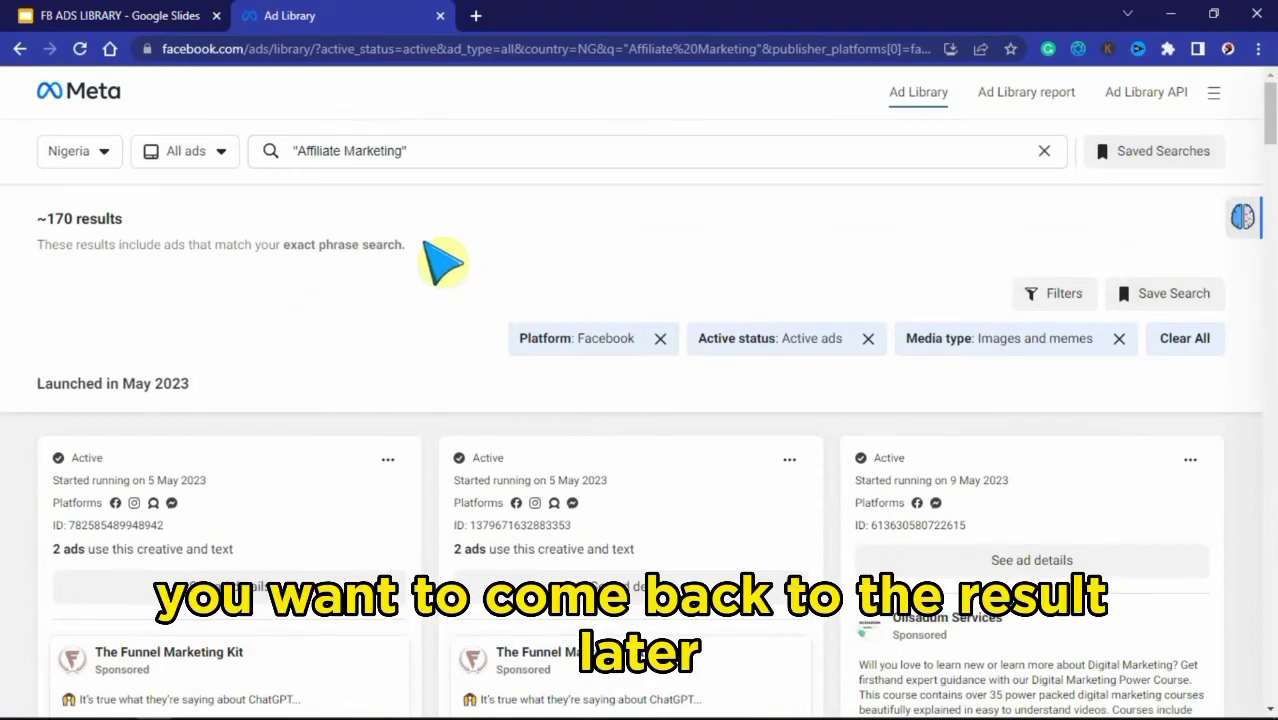
left_click(1160, 165)
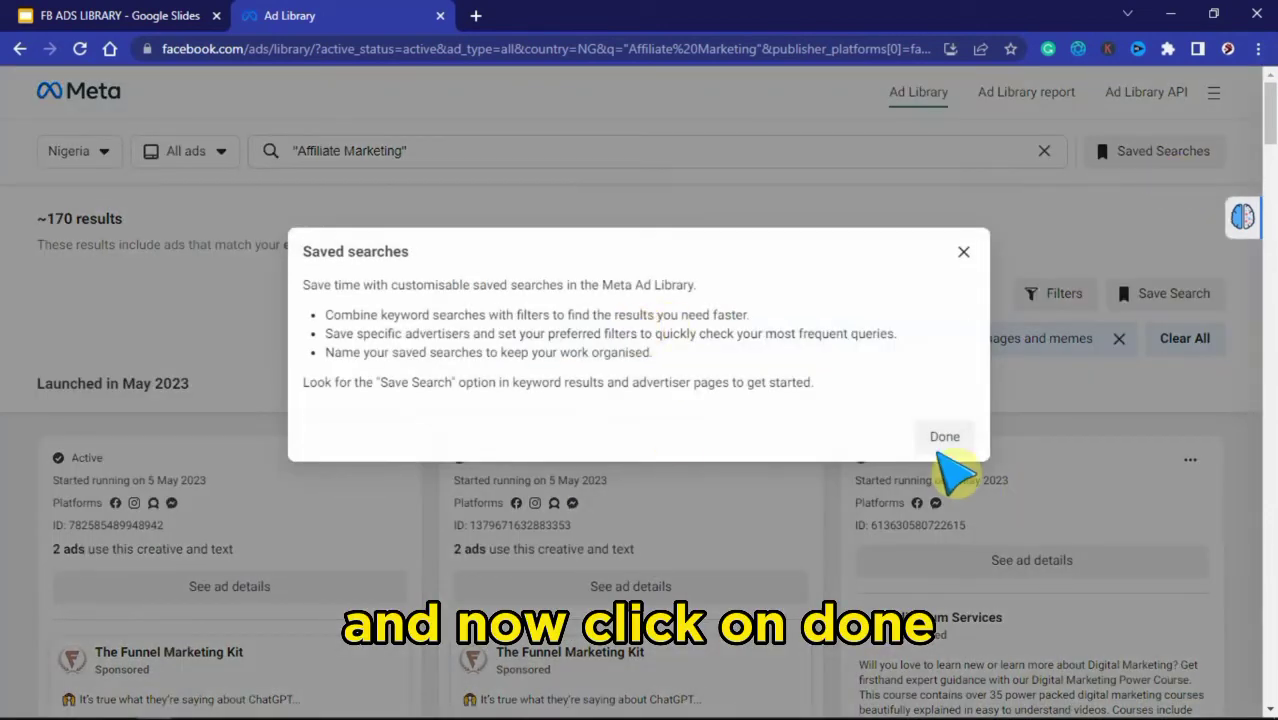
left_click(944, 437)
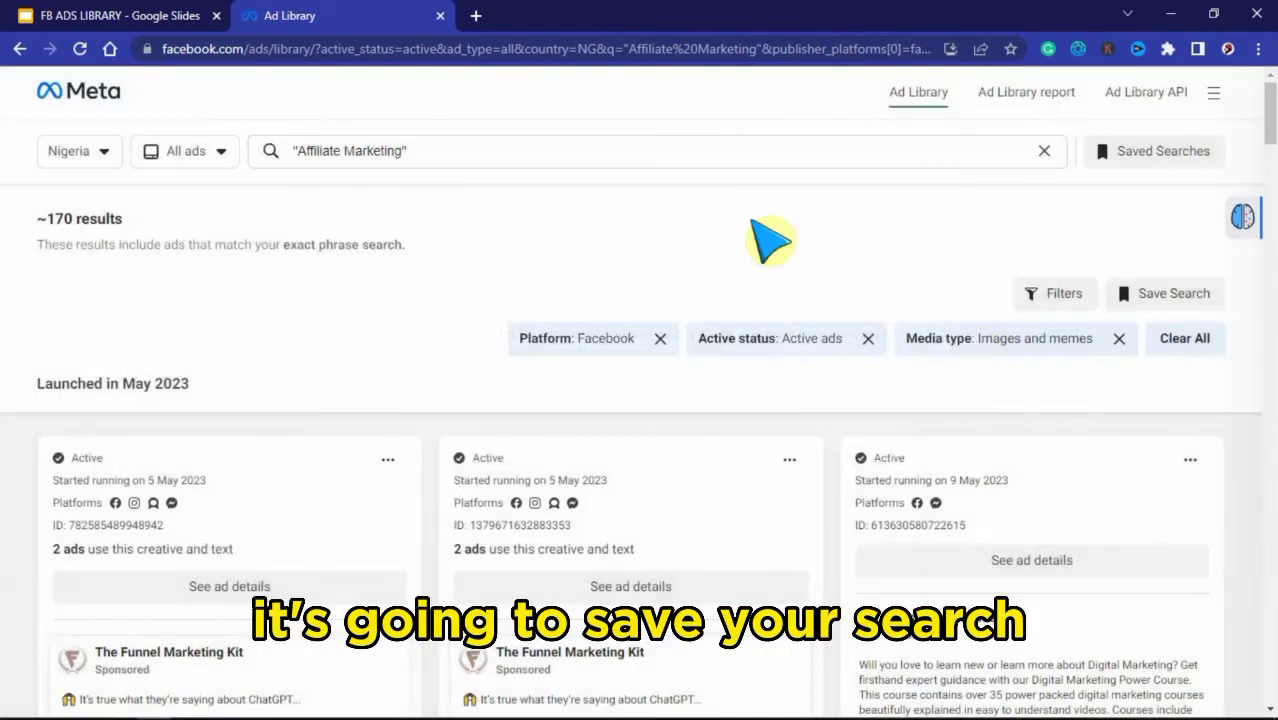
Step: Save the filtered search under the name Affiliate Marketing and open the saved searches
left_click(1172, 297)
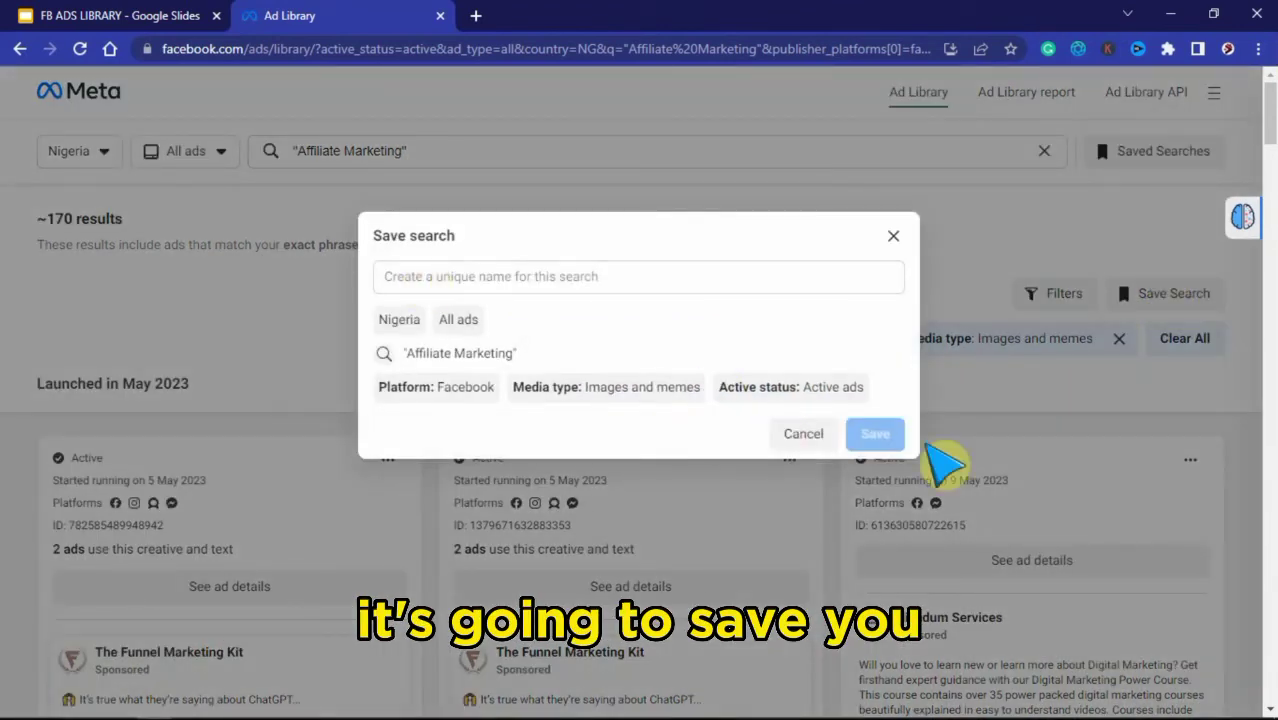
left_click(483, 270)
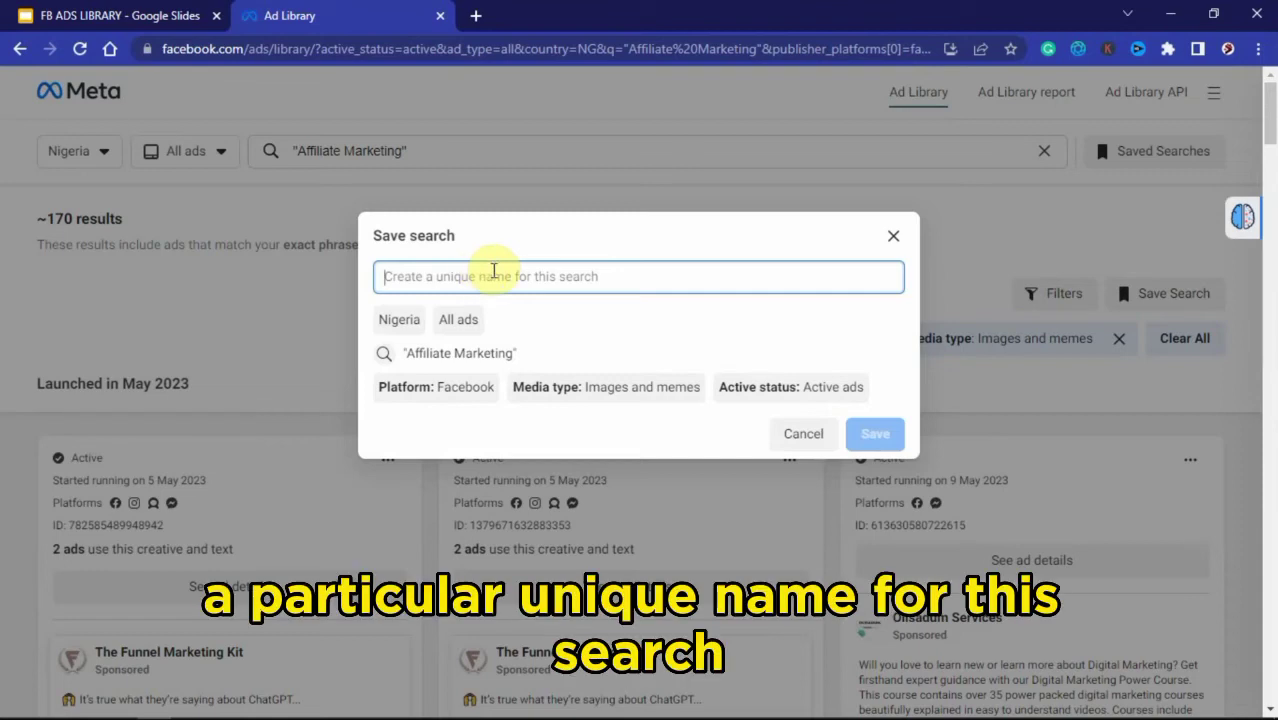
type("Af")
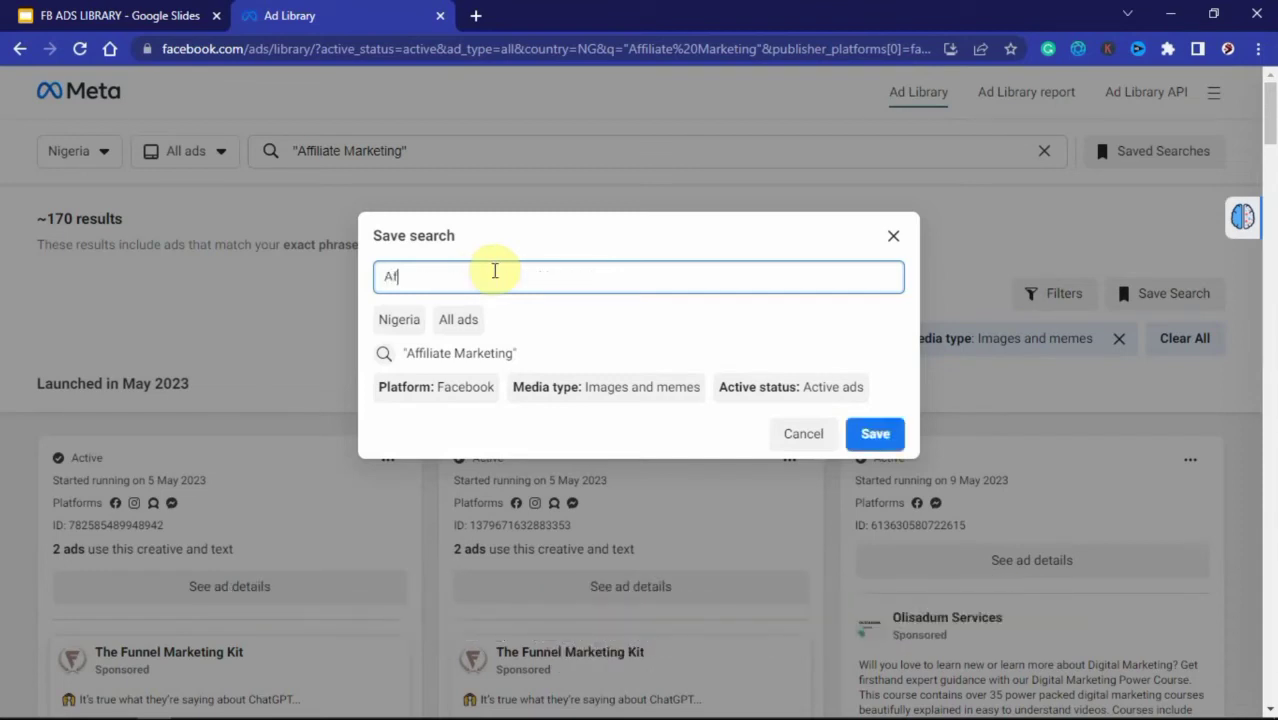
type("filiate Marketing")
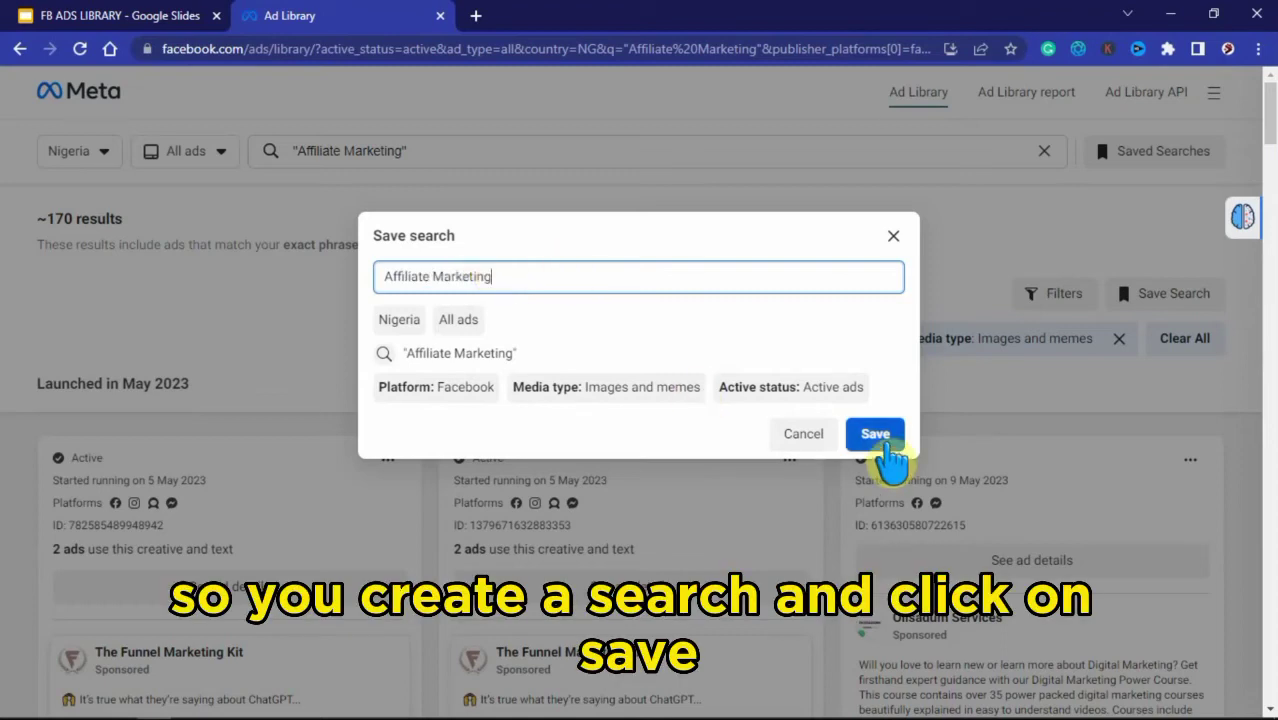
left_click(877, 436)
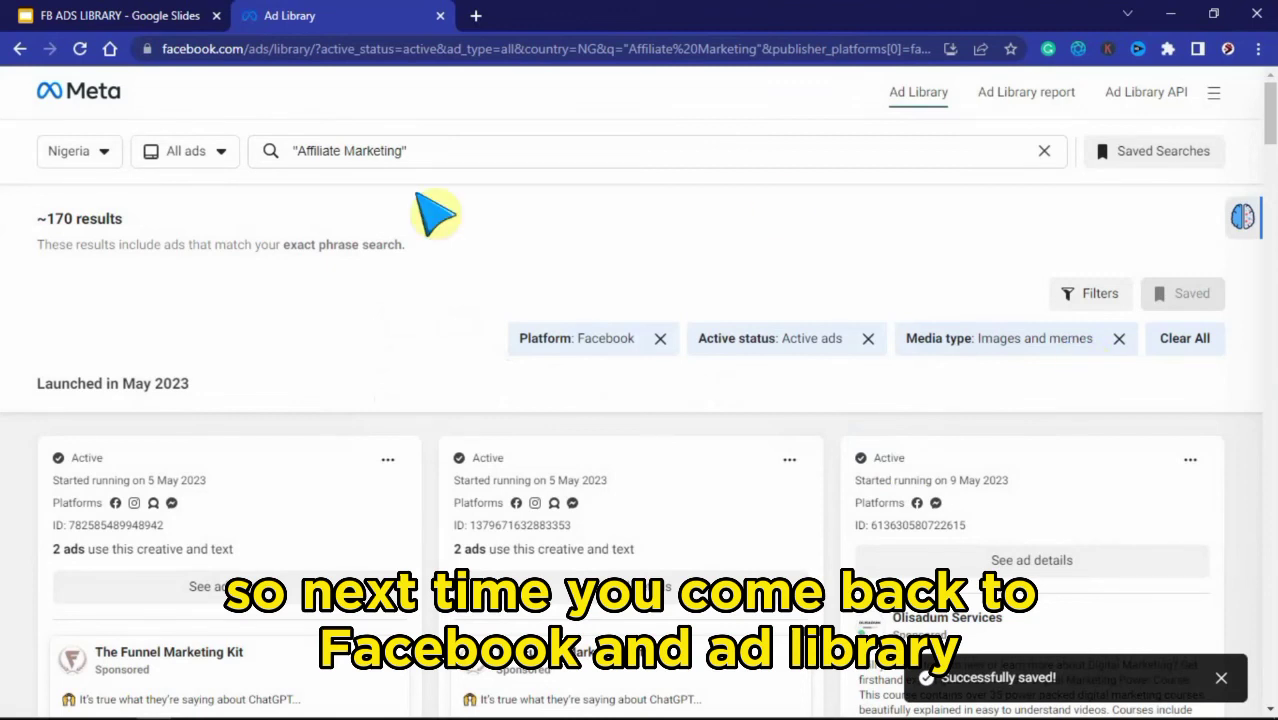
left_click(1125, 158)
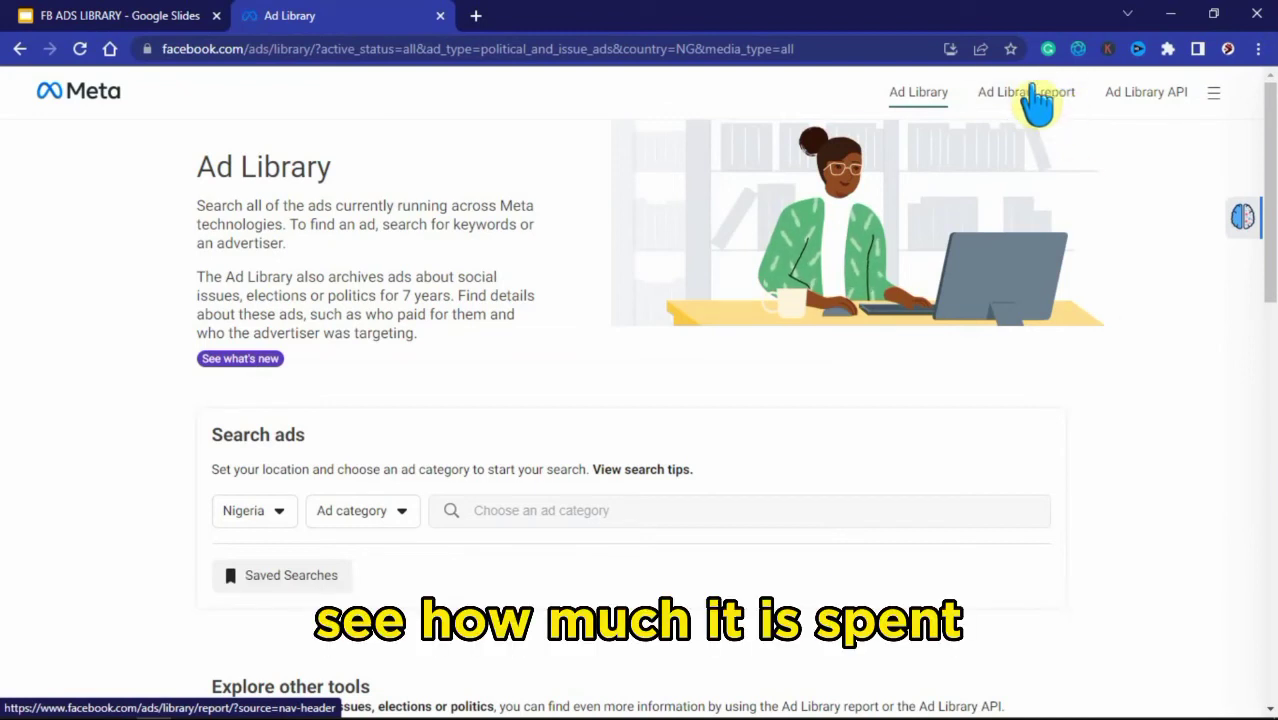
Step: Open the Ad Library report and check the country list, keeping Nigeria selected
left_click(1030, 100)
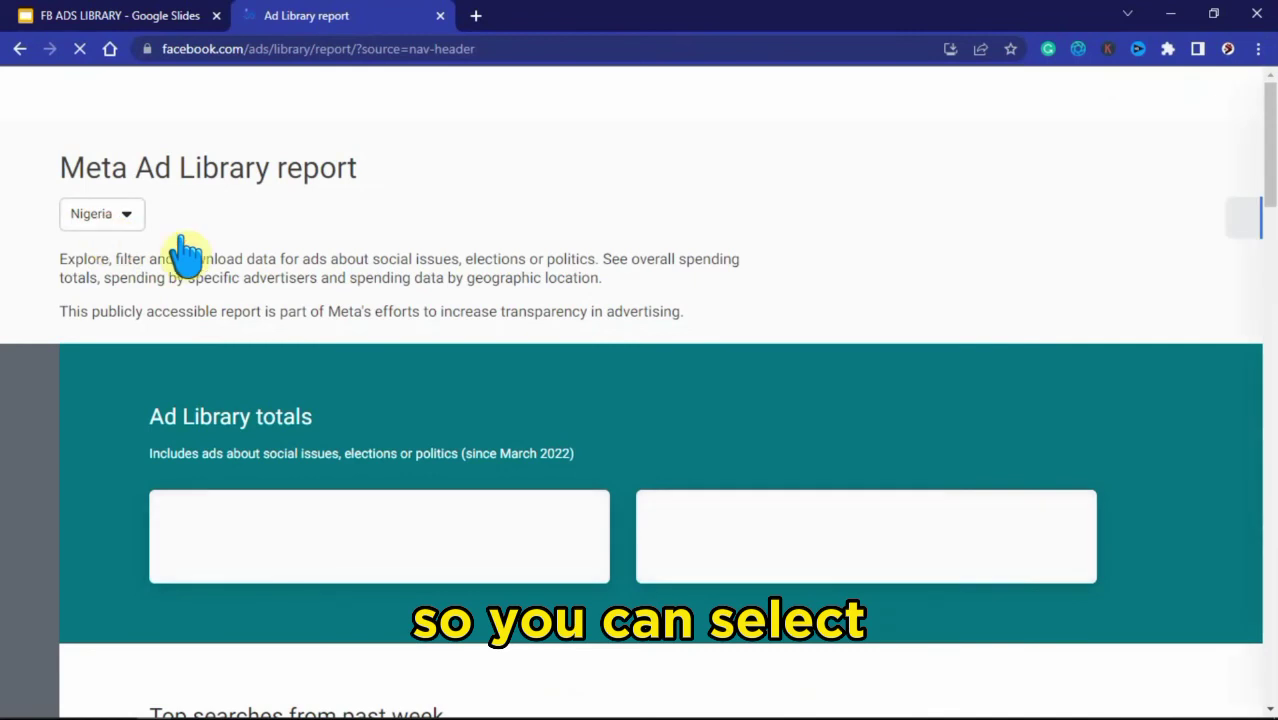
left_click(101, 217)
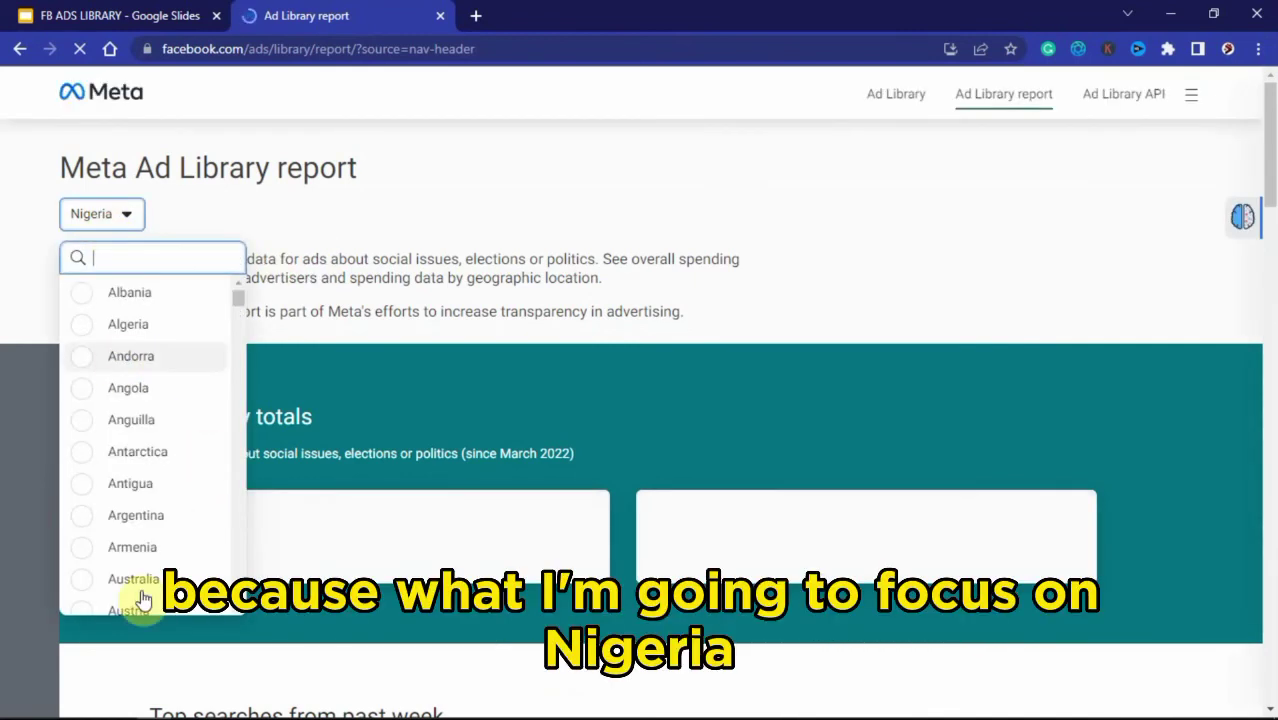
left_click(422, 218)
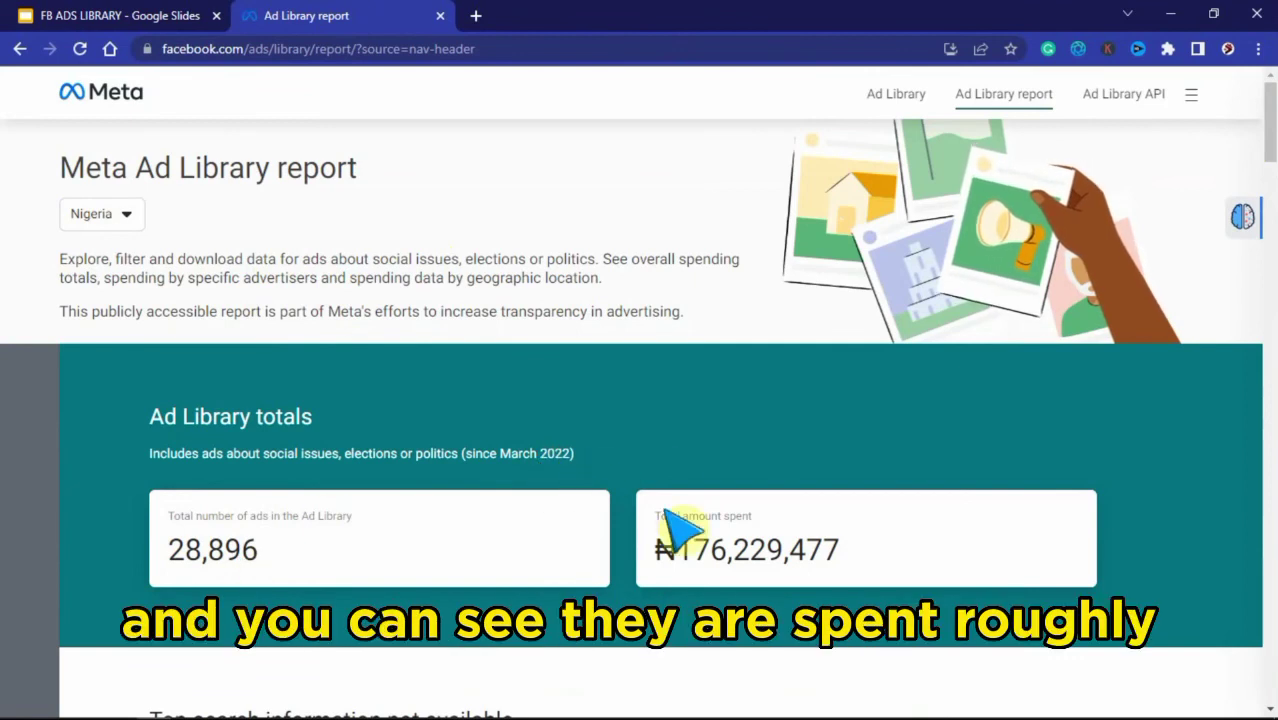
Step: Examine the report's total amount spent and the spending tracker with its advertiser search
left_click_drag(652, 552, 785, 556)
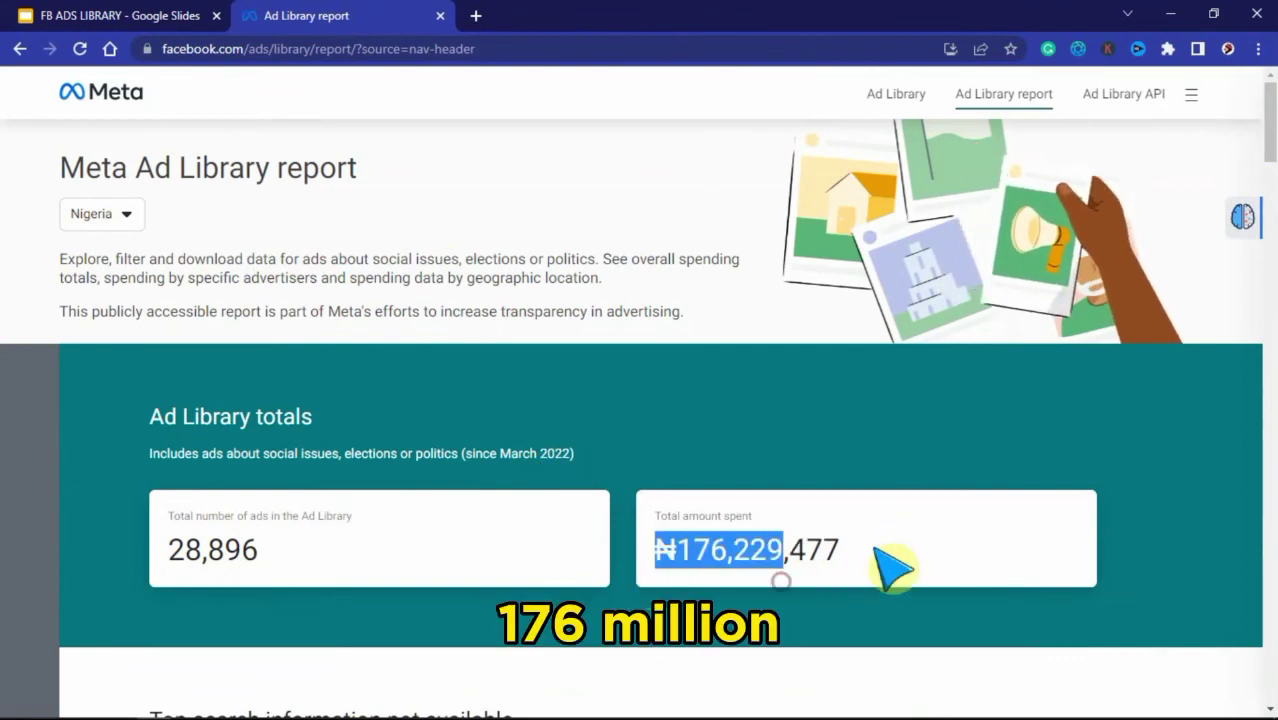
left_click(907, 572)
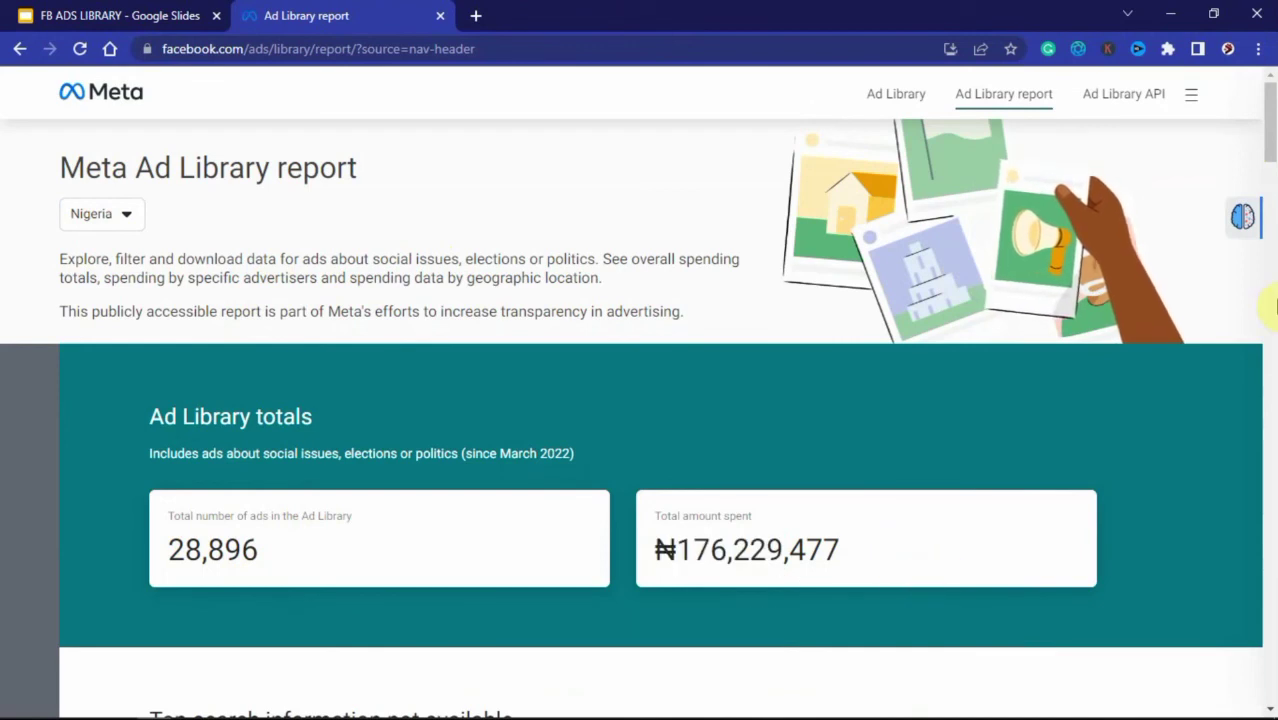
left_click_drag(1269, 140, 1268, 205)
scroll(1266, 208, "up", 1)
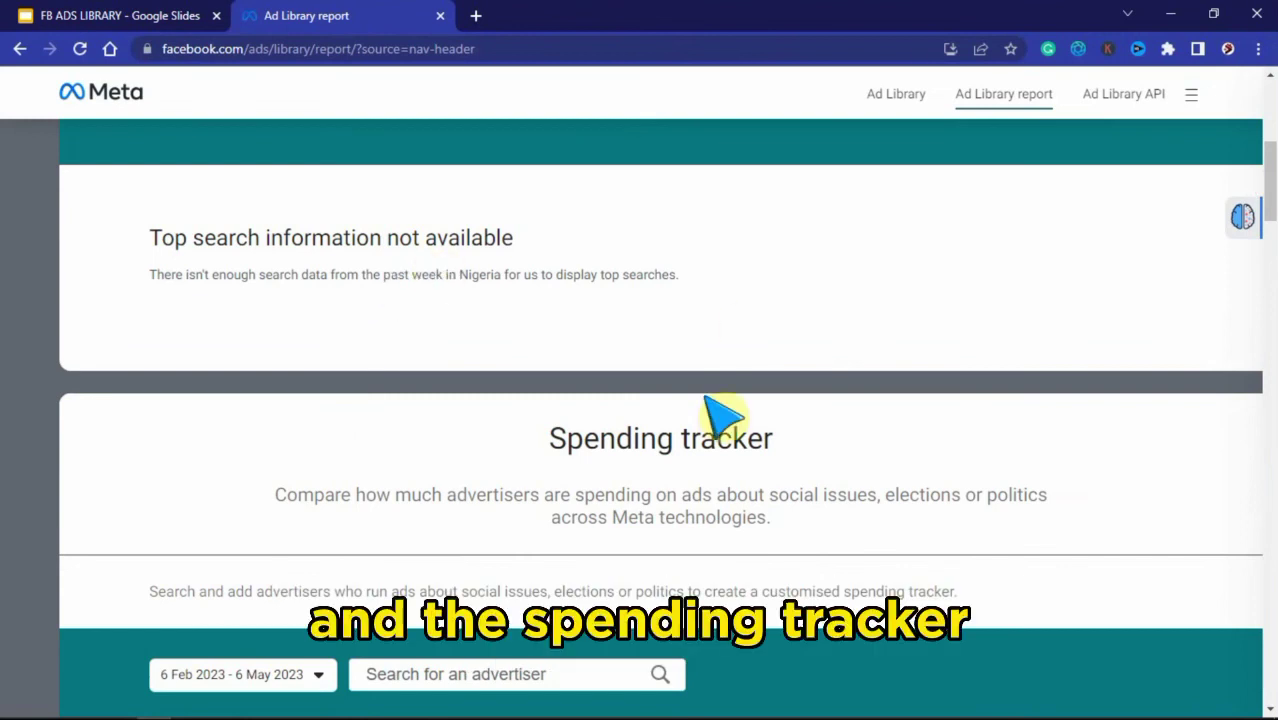
scroll(1270, 188, "down", 5)
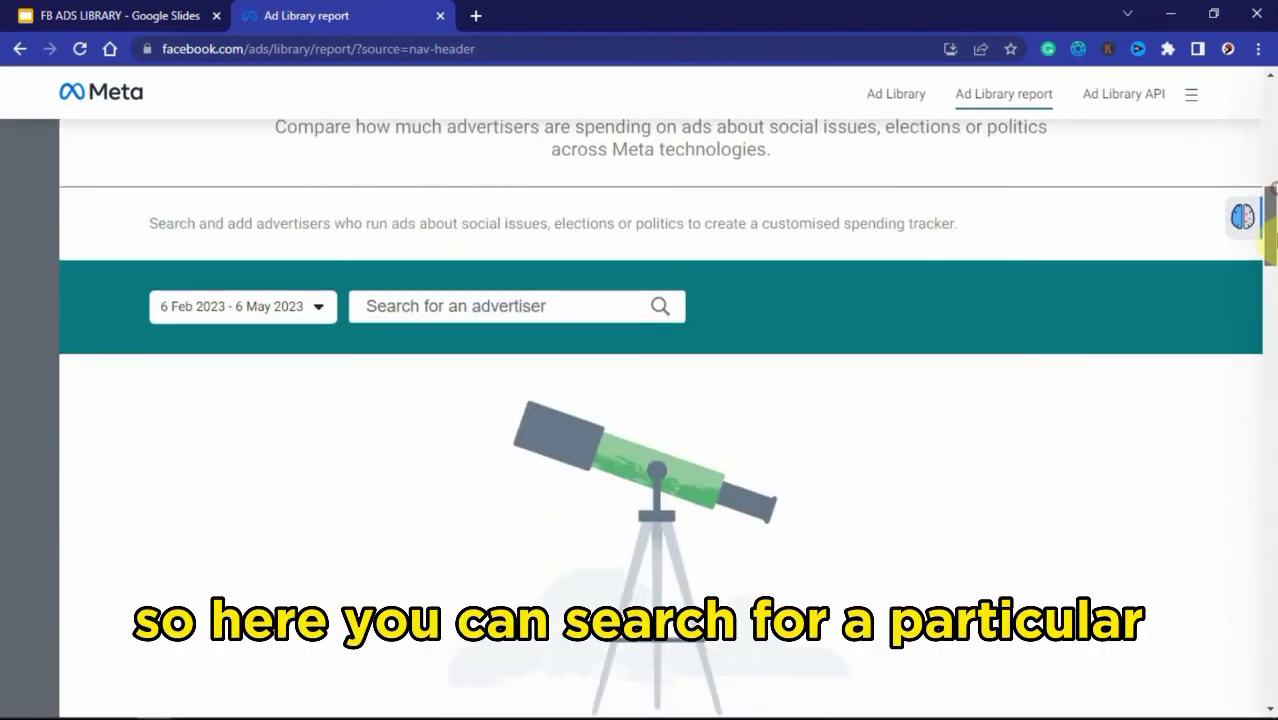
scroll(961, 294, "up", 1)
left_click(527, 303)
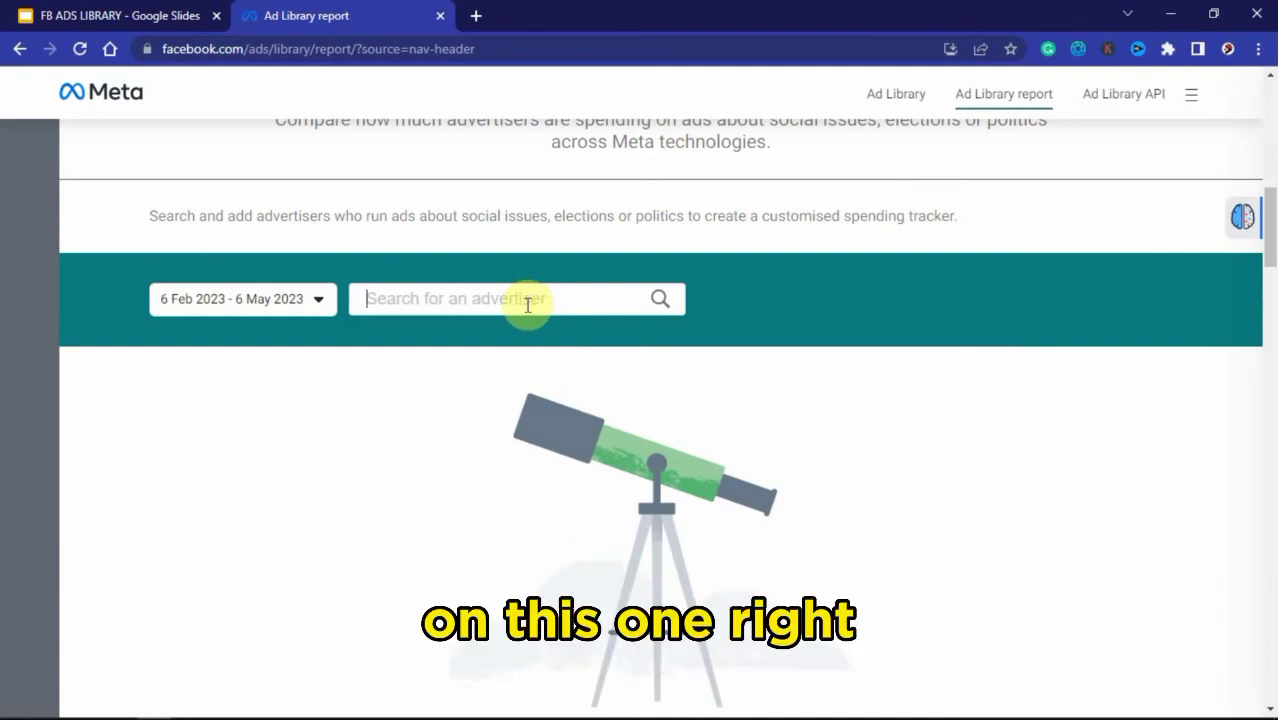
Step: Review the last-day spending by advertiser and by location in the report
left_click_drag(1270, 220, 1272, 340)
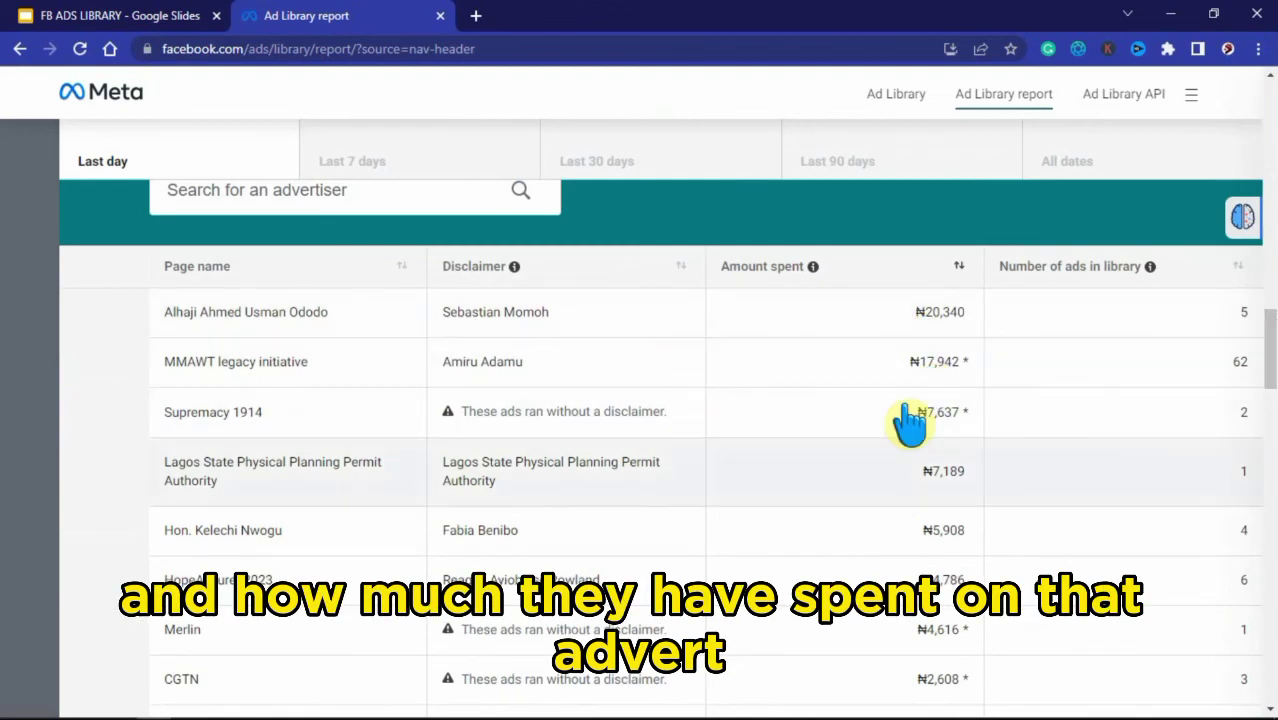
left_click_drag(1272, 340, 1272, 499)
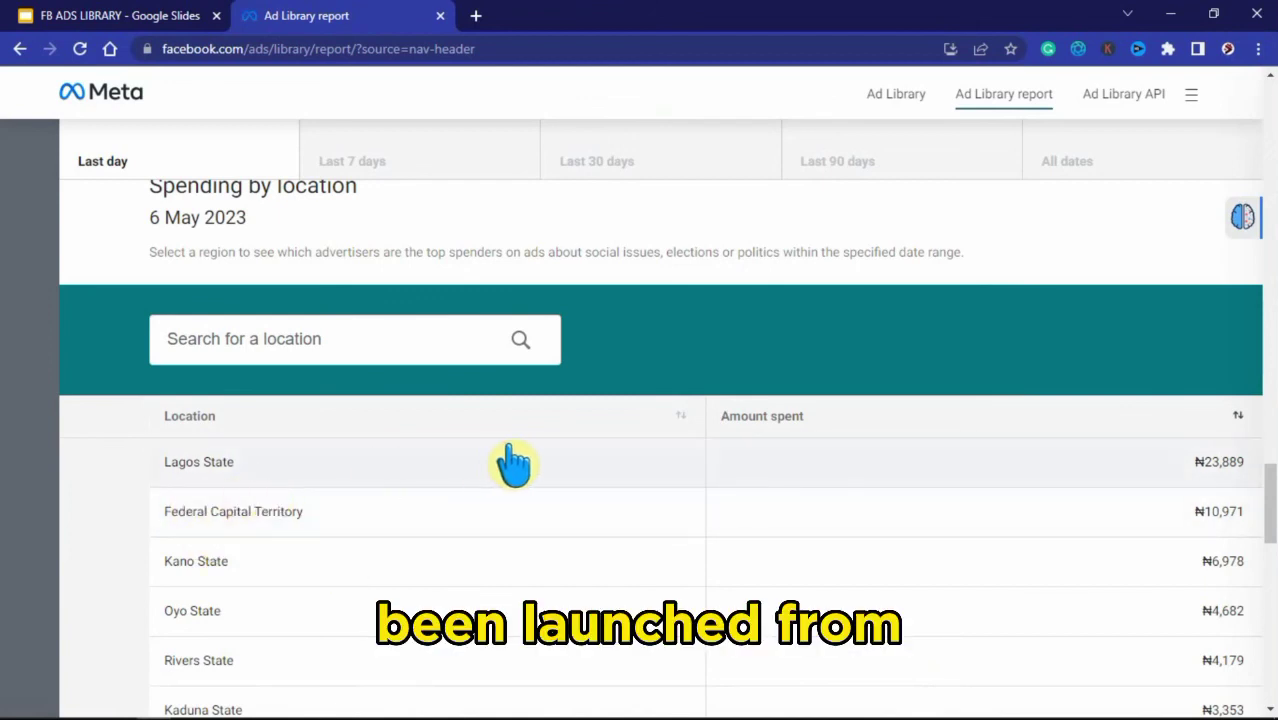
Step: Download the full report for the last day with end date 6 May 2023
left_click_drag(1272, 495, 1270, 670)
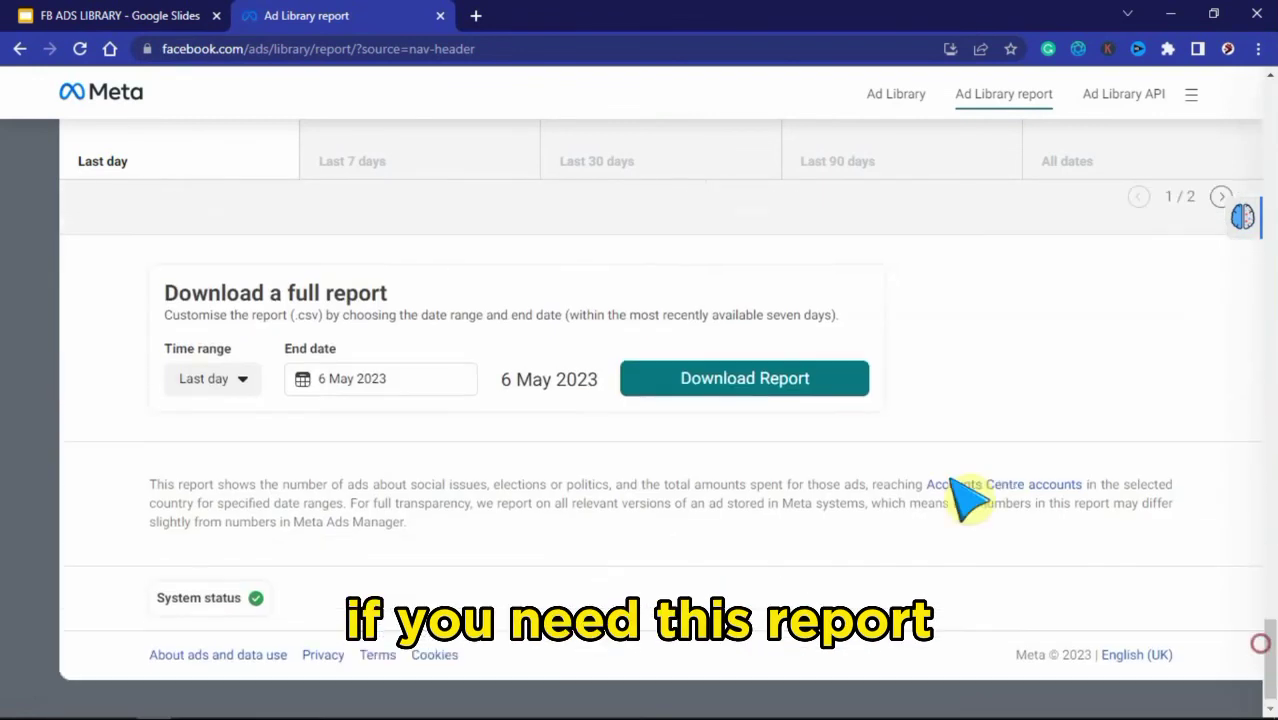
left_click(763, 382)
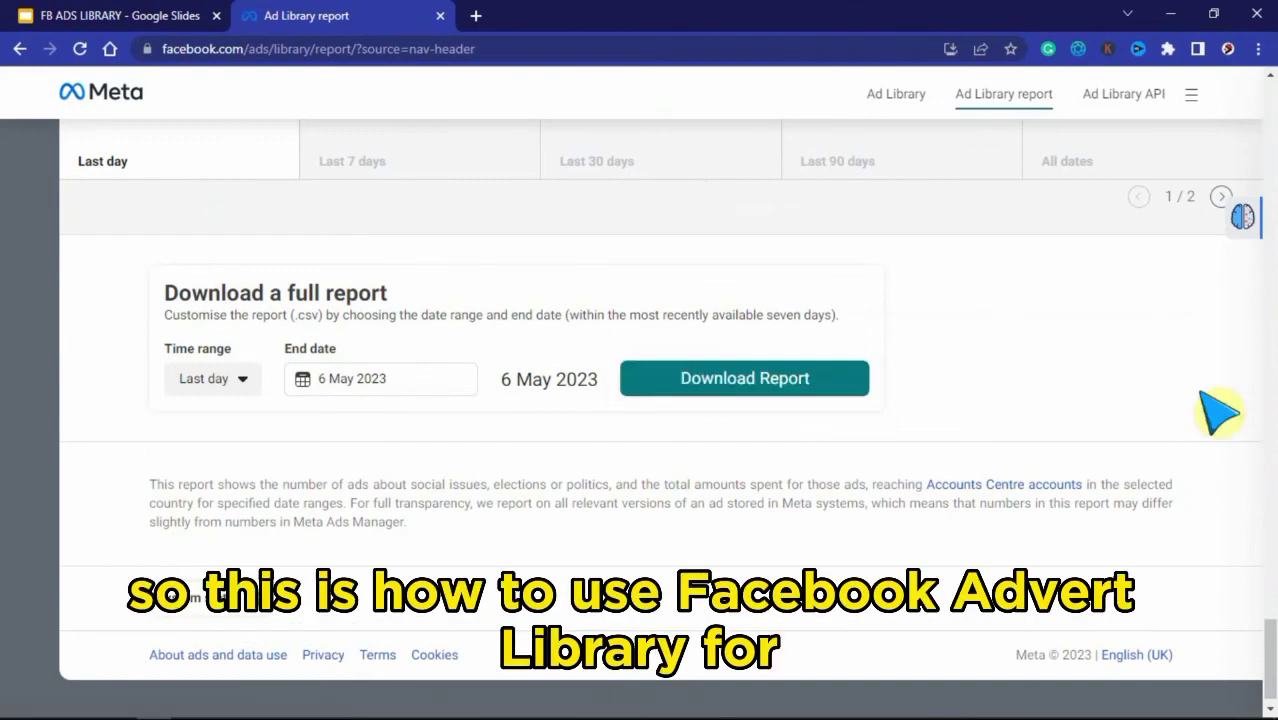
left_click_drag(1269, 655, 1270, 200)
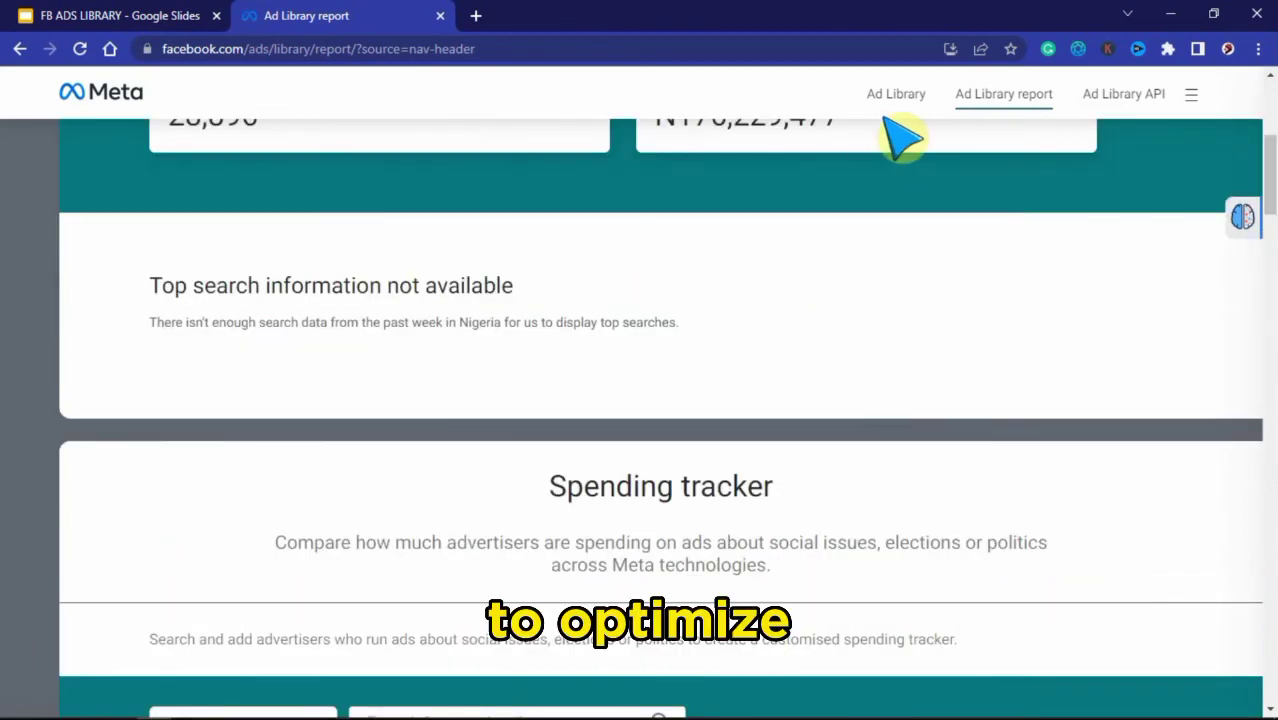